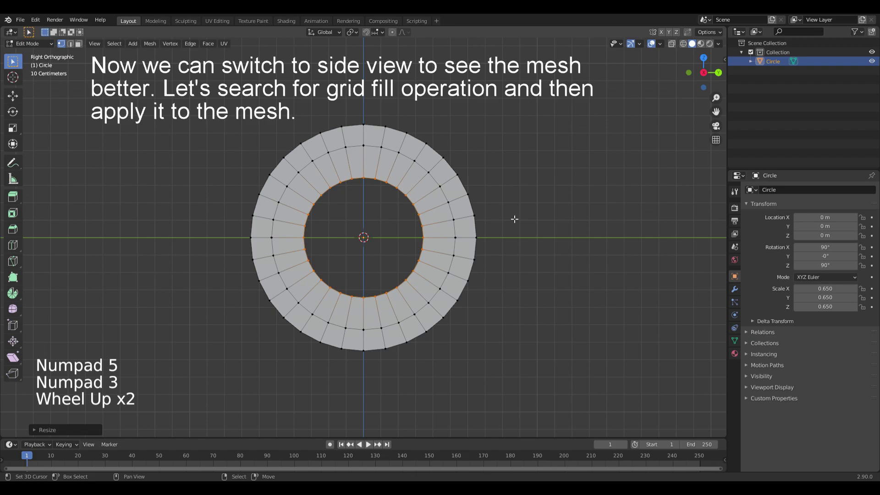
Step: Fill the disk's open centre with Grid Fill and set the fill offset to -2
{"action": "key", "text": "F3"}
{"action": "type", "text": "grid"}
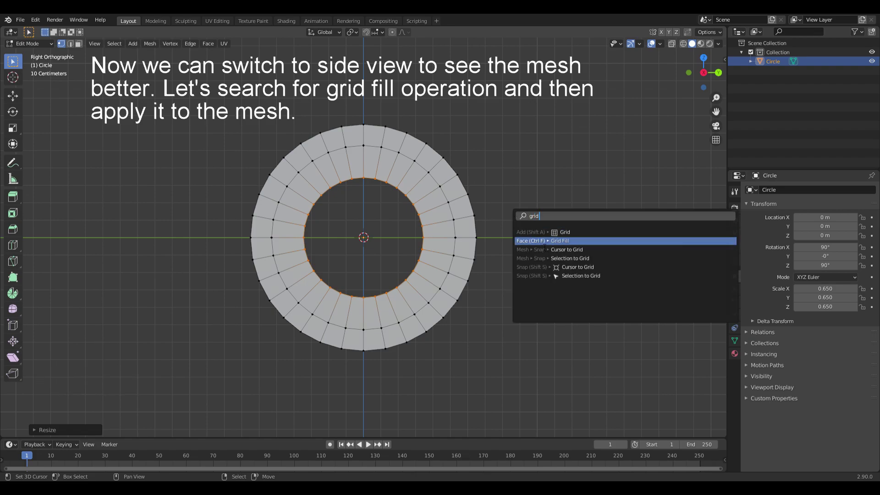
{"action": "left_click", "coordinate": [545, 241]}
{"action": "left_click", "coordinate": [65, 429]}
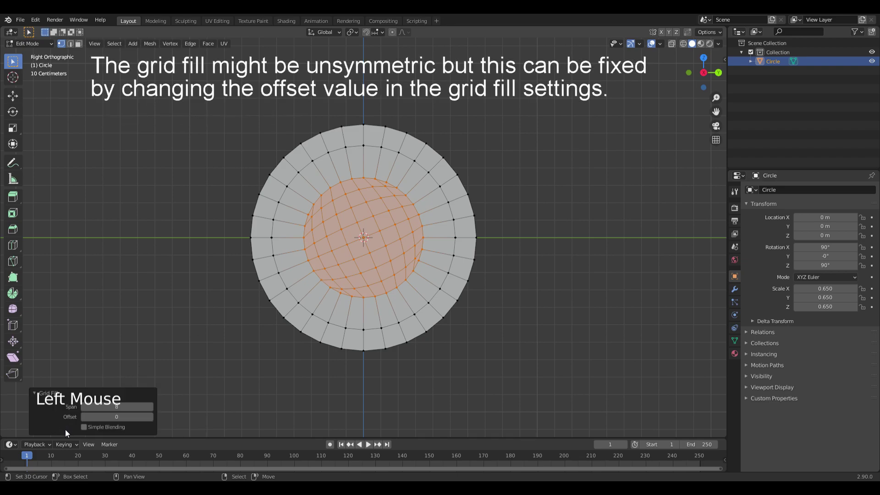
{"action": "left_click", "coordinate": [84, 417]}
{"action": "left_click", "coordinate": [84, 418]}
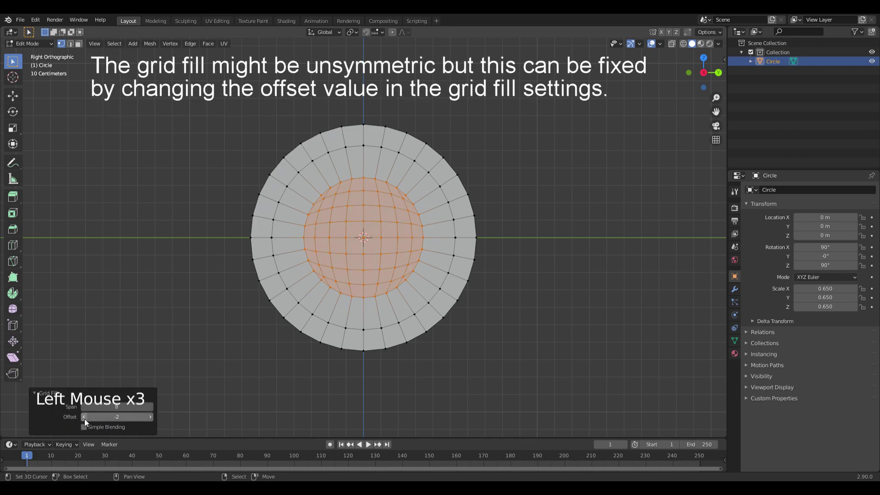
Step: Leave Edit Mode and add a Mirror modifier to the disk on the Z axis only, with clipping enabled
{"action": "key", "text": "Tab"}
{"action": "middle_click_drag", "start_coordinate": [405, 201], "coordinate": [352, 191], "text": "shift"}
{"action": "scroll", "coordinate": [353, 191], "scroll_direction": "down", "scroll_amount": 2}
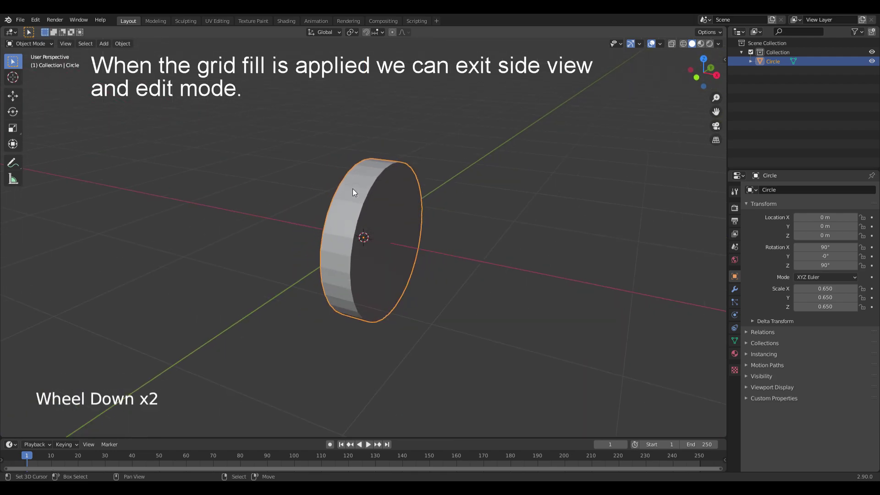
{"action": "left_click", "coordinate": [734, 289]}
{"action": "left_click", "coordinate": [791, 189]}
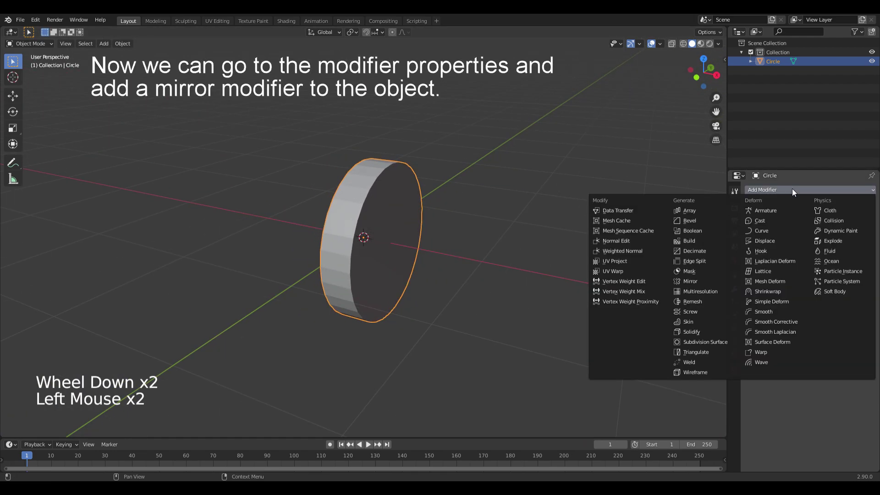
{"action": "left_click", "coordinate": [692, 279]}
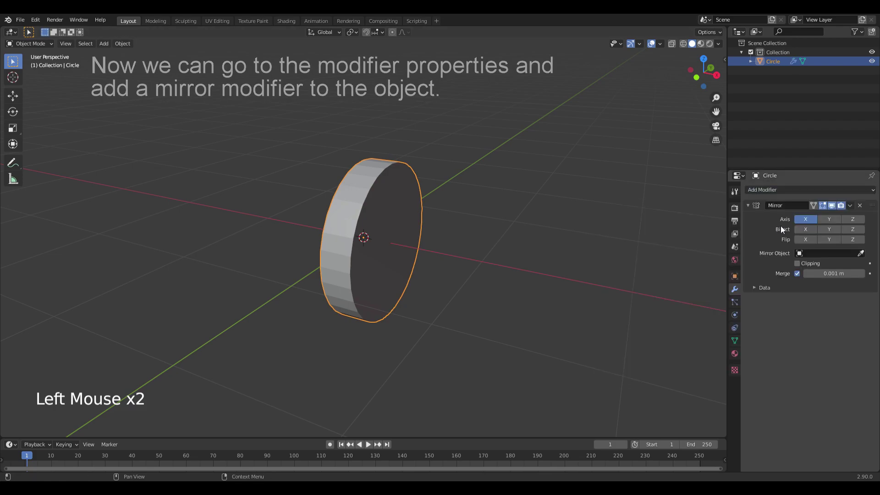
{"action": "left_click", "coordinate": [805, 219]}
{"action": "left_click", "coordinate": [852, 219]}
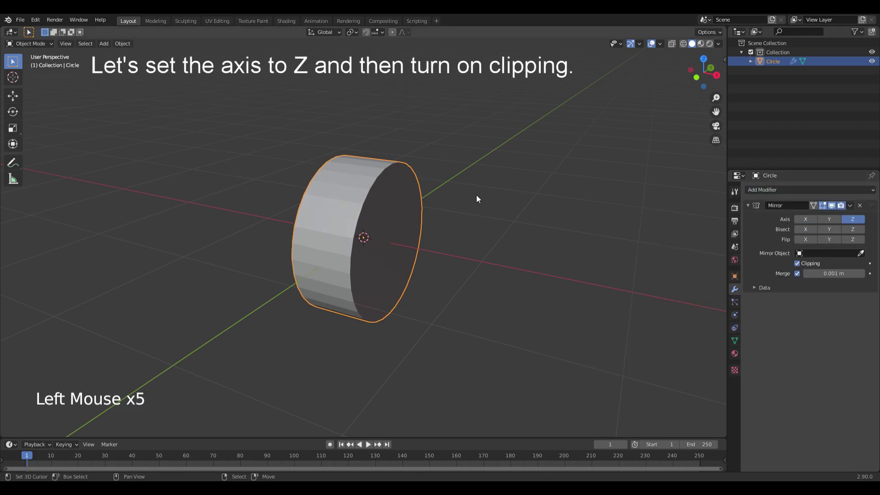
Step: Apply the disk's scale in Object Mode
{"action": "left_click", "coordinate": [734, 276]}
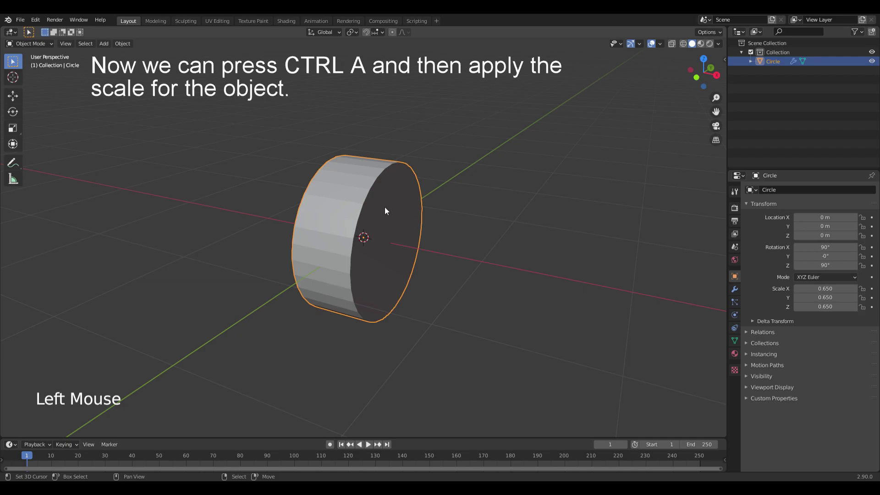
{"action": "key", "text": "ctrl+a"}
{"action": "left_click", "coordinate": [344, 225]}
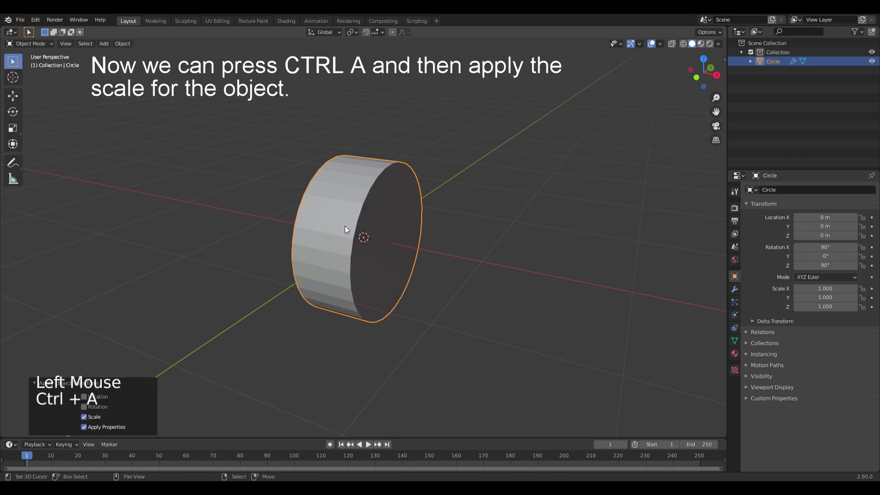
Step: In Edit Mode with face selection, extend the selection to all co-planar faces on the side of the disk
{"action": "key", "text": "Tab"}
{"action": "key", "text": "3"}
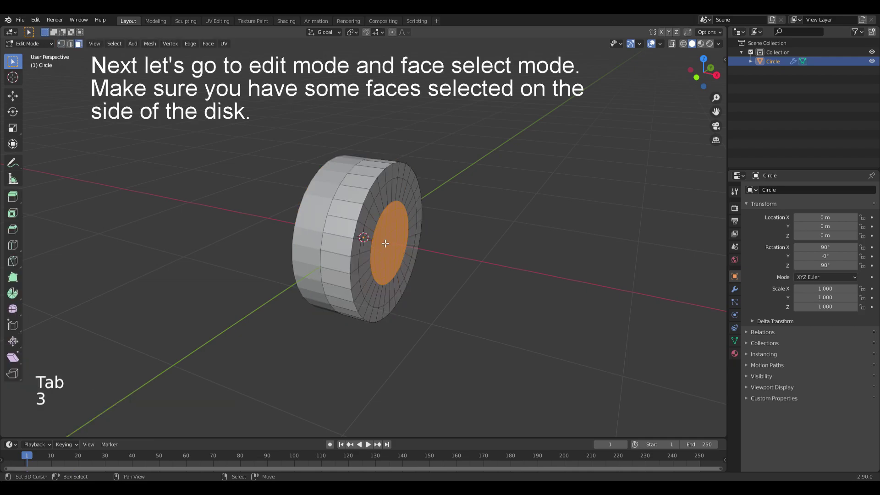
{"action": "left_click", "coordinate": [118, 44]}
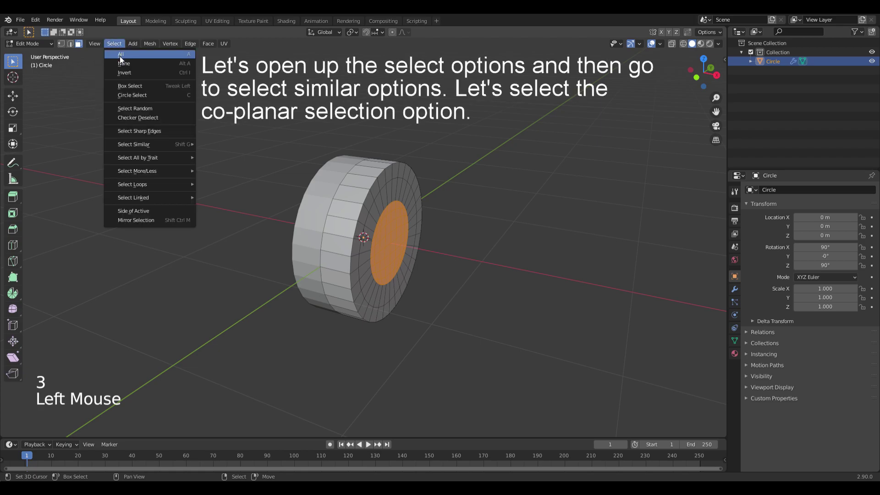
{"action": "mouse_move", "coordinate": [153, 144]}
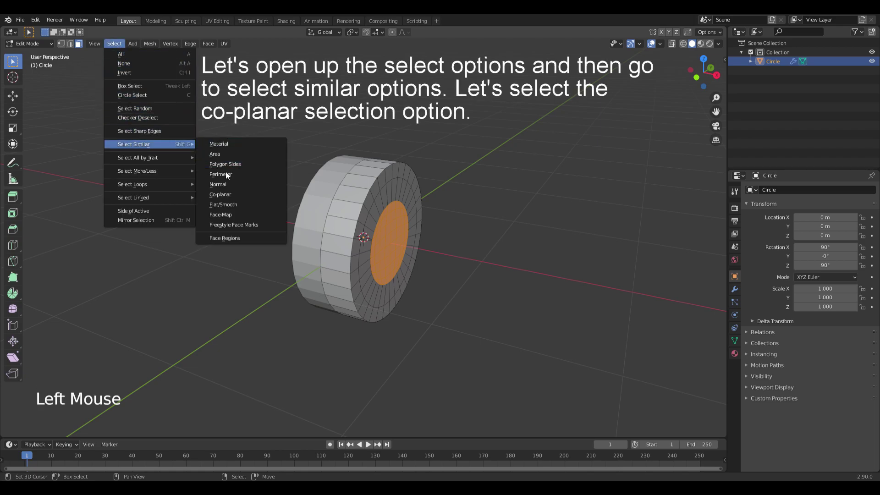
{"action": "left_click", "coordinate": [220, 194]}
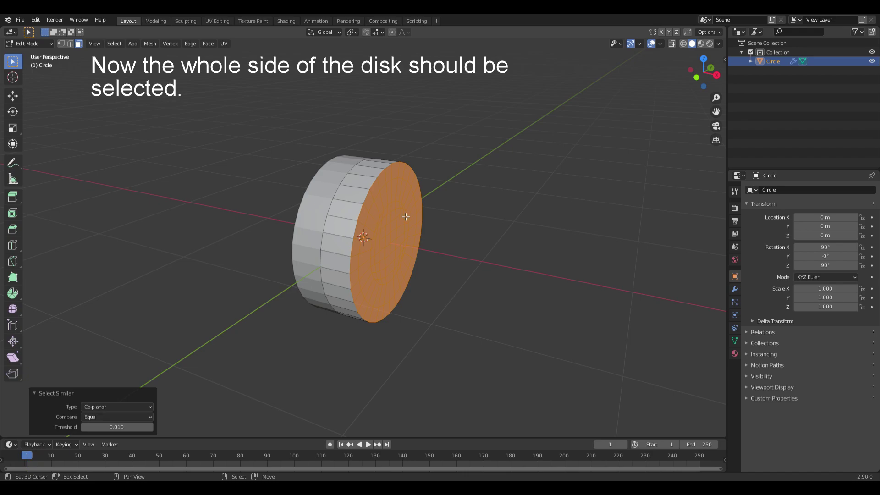
Step: Create a new material on the disk and name it Disk Inner
{"action": "left_click", "coordinate": [734, 353]}
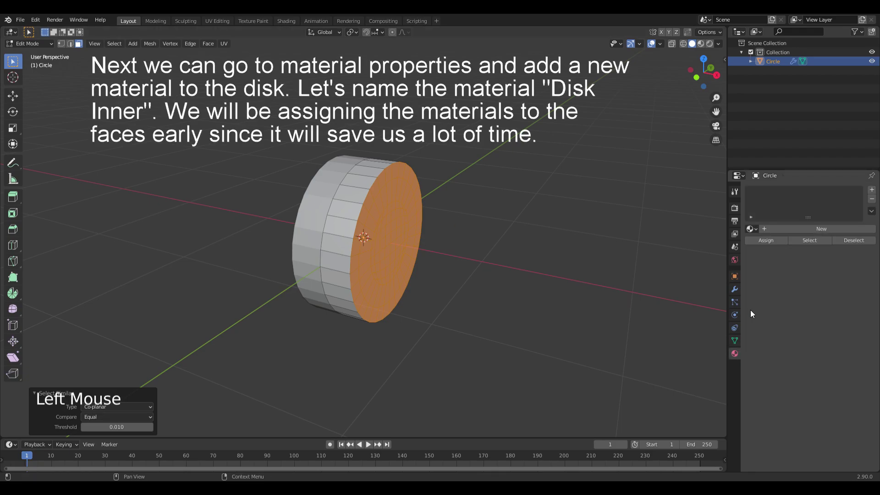
{"action": "left_click", "coordinate": [801, 231]}
{"action": "type", "text": "Disk Inner"}
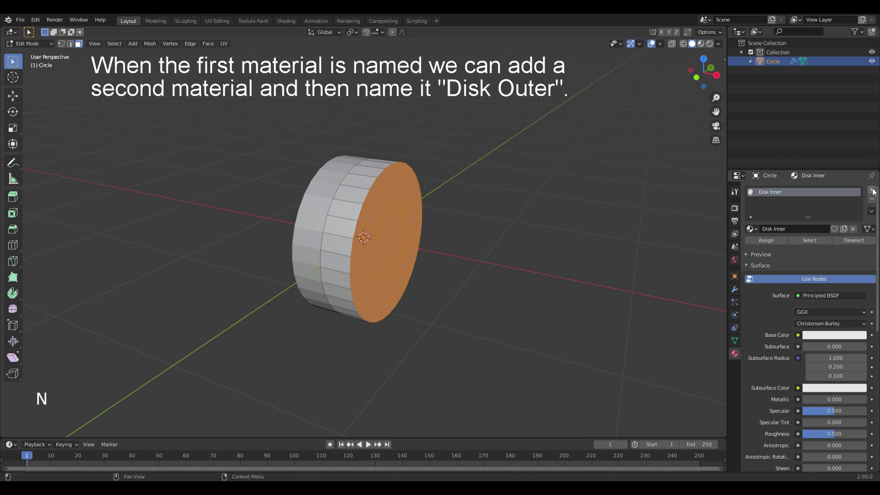
Step: Add a second material slot with a new material and name it Disk Outer
{"action": "left_click", "coordinate": [872, 190]}
{"action": "left_click", "coordinate": [811, 247]}
{"action": "double_click", "coordinate": [789, 204]}
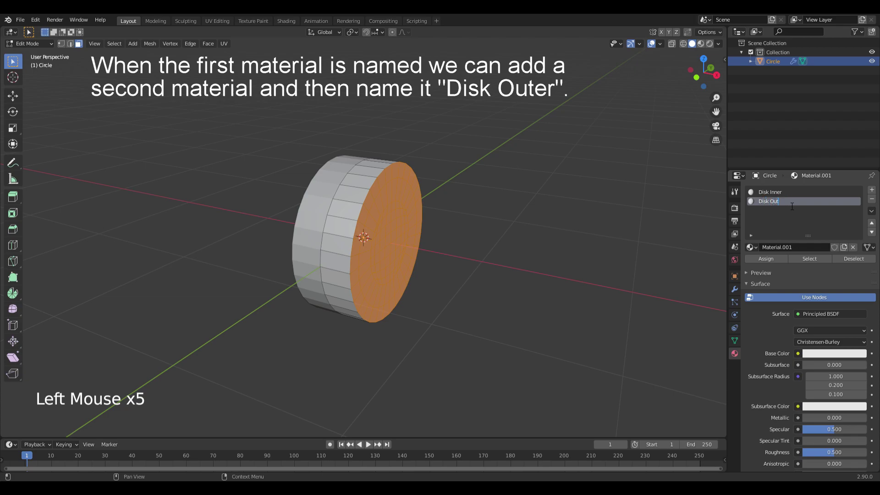
{"action": "key", "text": "Return"}
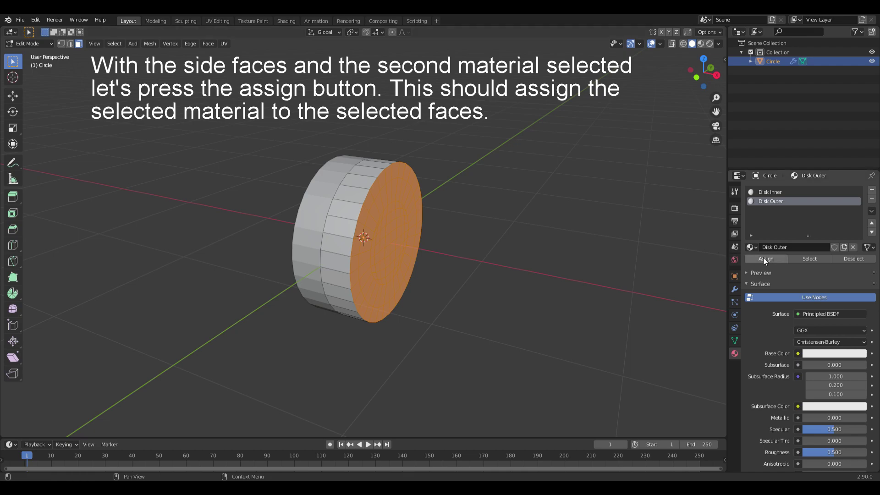
Step: Assign Disk Outer to the selected side faces and set its base color to pink
{"action": "left_click", "coordinate": [820, 353]}
{"action": "scroll", "coordinate": [822, 267], "scroll_direction": "up", "scroll_amount": 2}
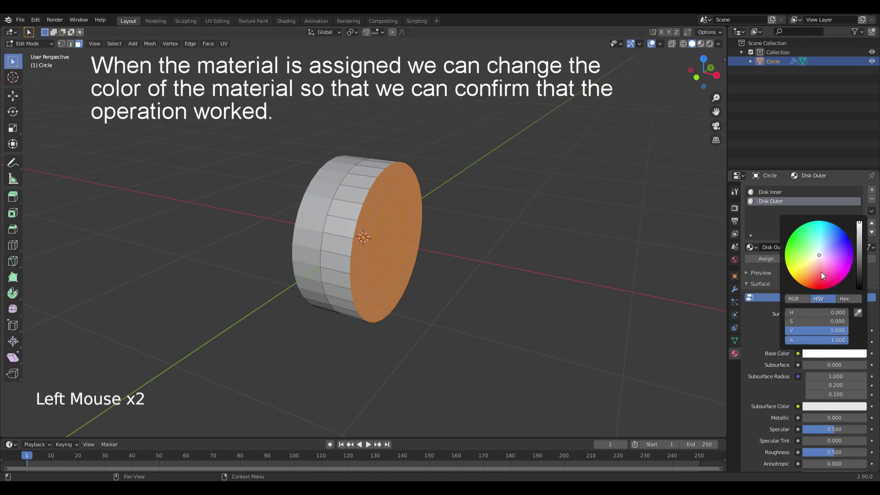
{"action": "left_click", "coordinate": [821, 273]}
Step: Check the disk's material assignment with Material Preview shading in Object Mode, and return to Solid shading
{"action": "key", "text": "z"}
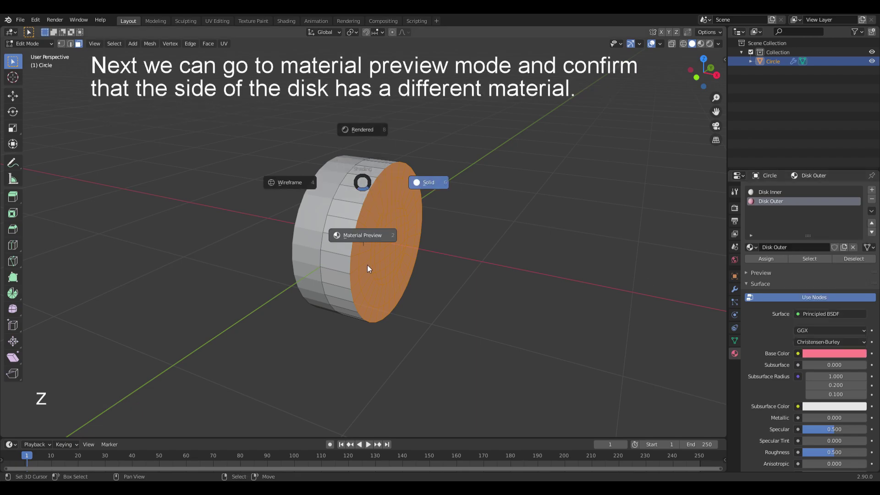
{"action": "key", "text": "Tab"}
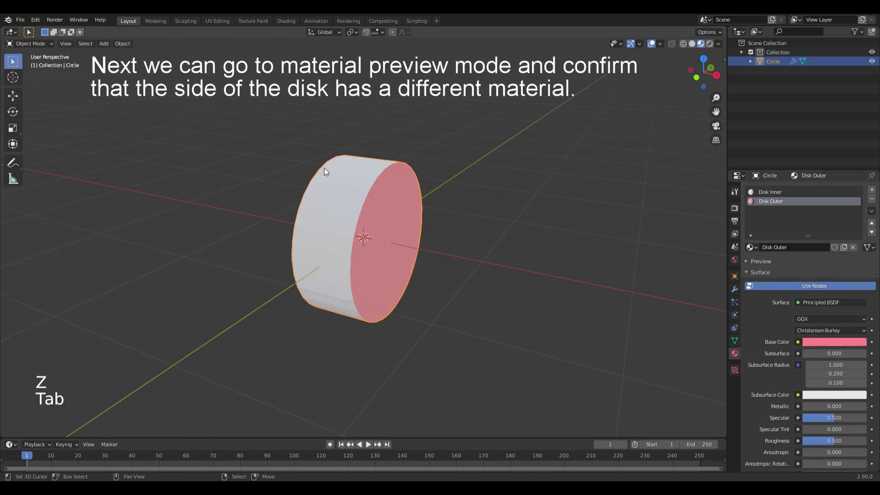
{"action": "key", "text": "z"}
{"action": "left_click", "coordinate": [401, 199]}
Step: Bevel the corner edge loop around the disk's side with a width of 0.025 m and 5 segments
{"action": "key", "text": "Tab"}
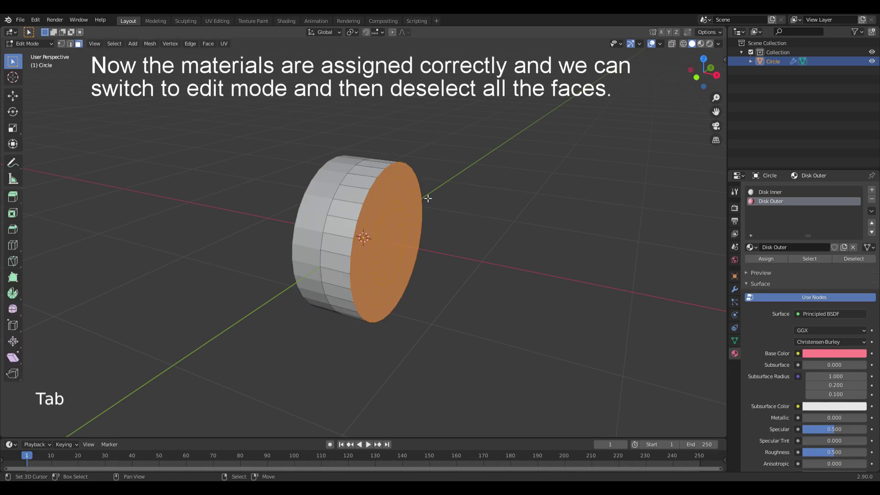
{"action": "key", "text": "alt+a"}
{"action": "key", "text": "2"}
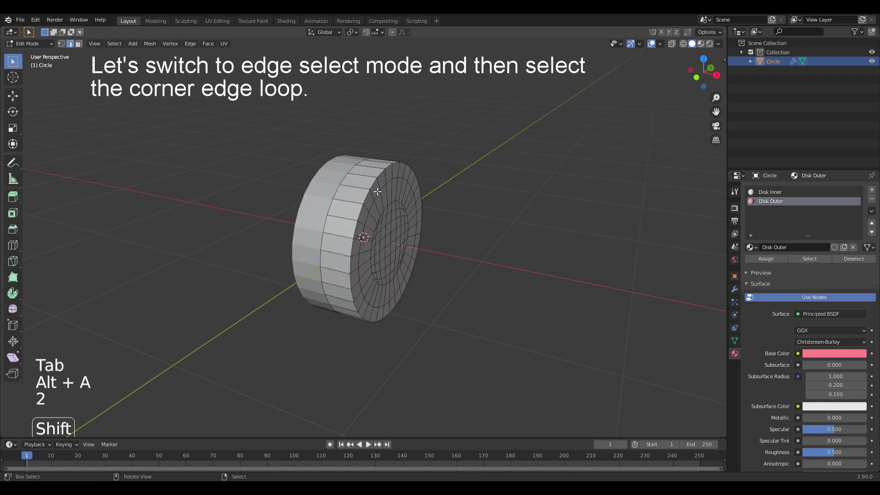
{"action": "right_click", "coordinate": [422, 194], "text": "alt+shift"}
{"action": "middle_click_drag", "start_coordinate": [421, 194], "coordinate": [435, 194], "text": "shift"}
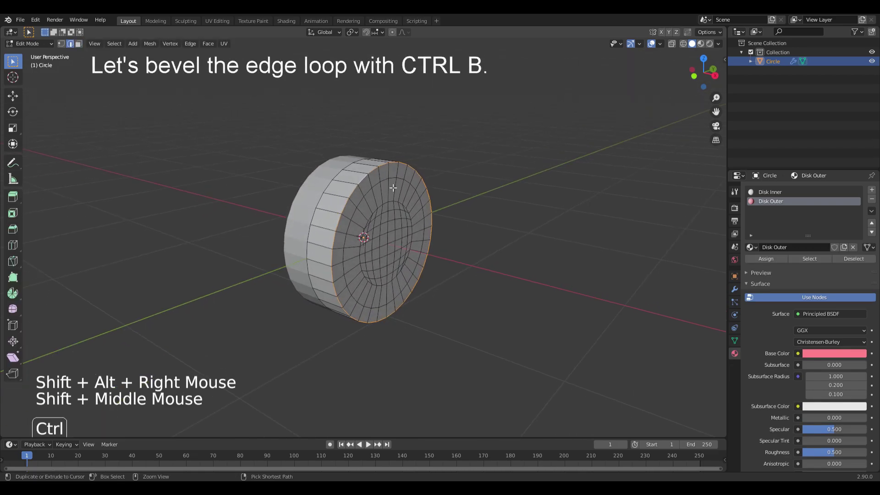
{"action": "key", "text": "ctrl+b"}
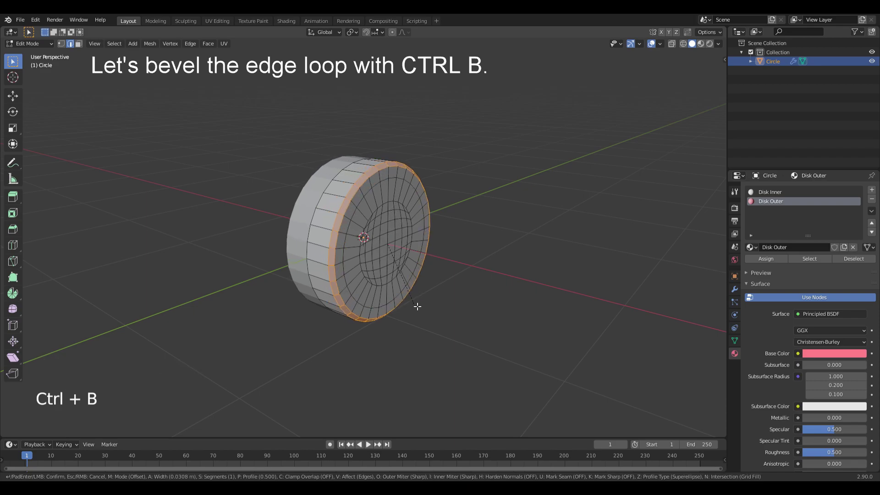
{"action": "left_click", "coordinate": [416, 306]}
{"action": "left_click", "coordinate": [133, 288]}
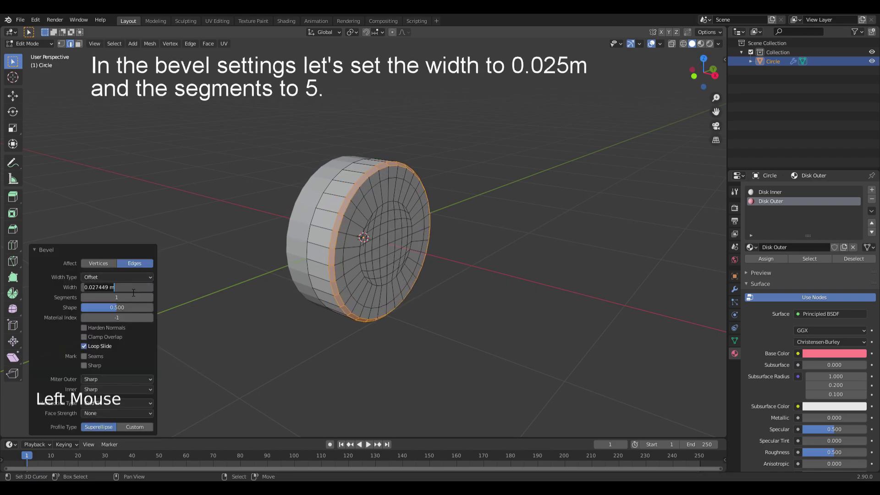
{"action": "type", "text": "0.025"}
{"action": "left_click", "coordinate": [121, 297]}
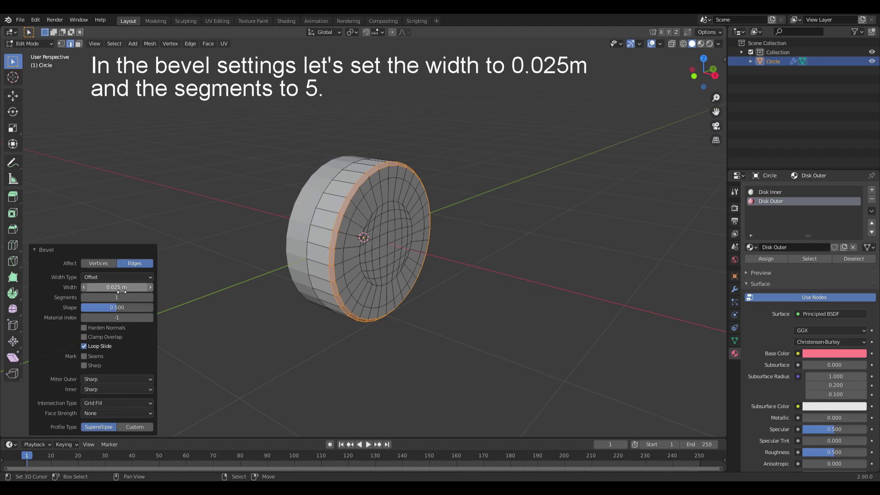
{"action": "key", "text": "Return"}
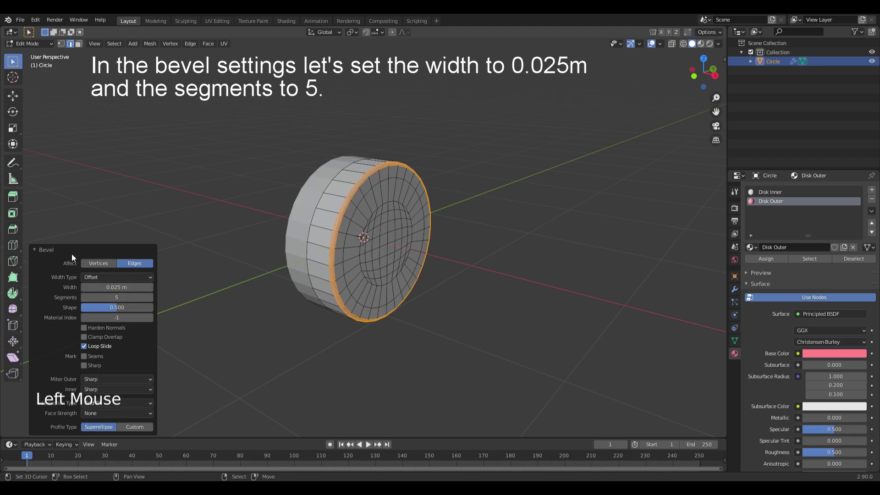
{"action": "left_click", "coordinate": [198, 231]}
Step: Leave Edit Mode, add a level 2 Subdivision Surface modifier to the disk and shade it smooth
{"action": "key", "text": "Tab"}
{"action": "key", "text": "ctrl+2"}
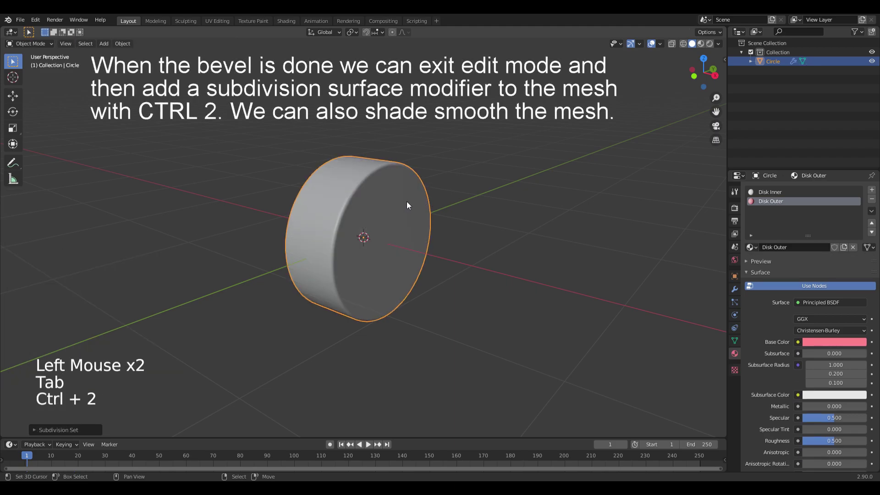
{"action": "key", "text": "w"}
{"action": "left_click", "coordinate": [384, 203]}
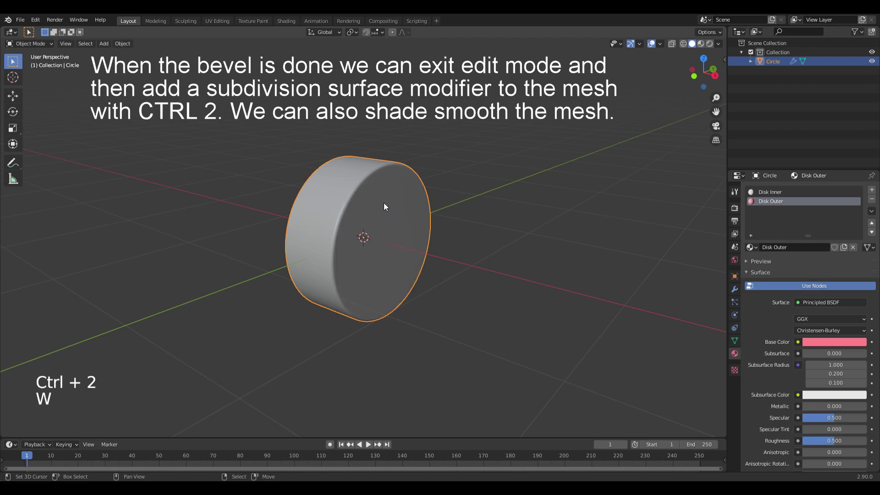
Step: Apply the disk's Mirror modifier
{"action": "left_click", "coordinate": [734, 289]}
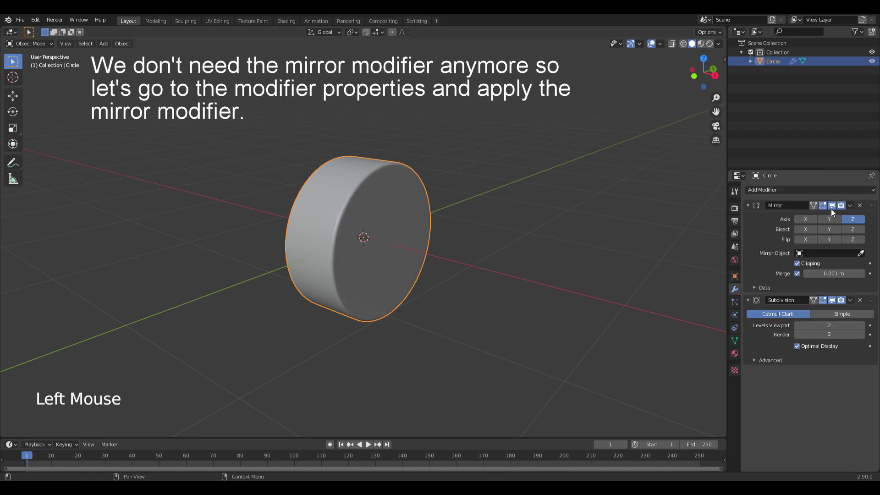
{"action": "left_click", "coordinate": [850, 206]}
{"action": "left_click", "coordinate": [818, 218]}
Step: Rename the Circle object to Disk
{"action": "mouse_move", "coordinate": [437, 236]}
{"action": "middle_mouse_down", "text": "shift"}
{"action": "mouse_move", "coordinate": [471, 238]}
{"action": "mouse_move", "coordinate": [437, 236]}
{"action": "middle_mouse_up", "text": "shift"}
{"action": "middle_click_drag", "start_coordinate": [437, 237], "coordinate": [437, 220], "text": "ctrl"}
{"action": "key", "text": "F2"}
{"action": "type", "text": "Di"}
{"action": "key", "text": "Return"}
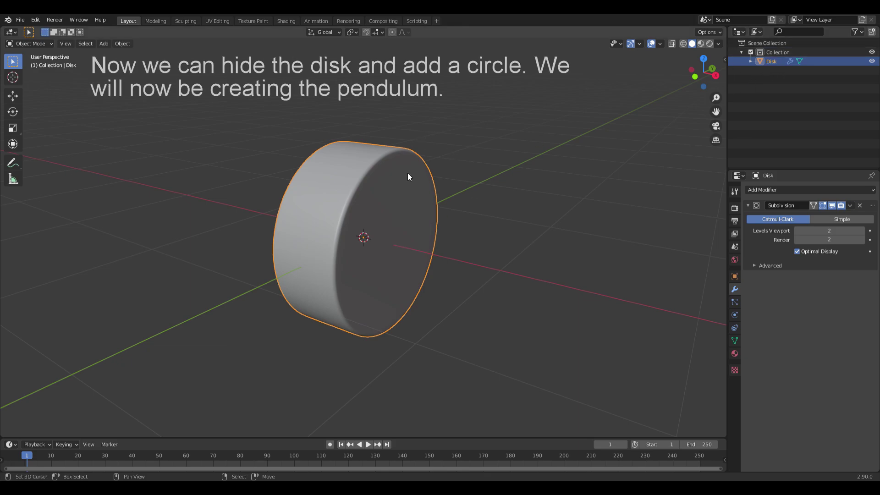
Step: Hide the disk and add a new mesh circle
{"action": "key", "text": "h"}
{"action": "key", "text": "shift+a"}
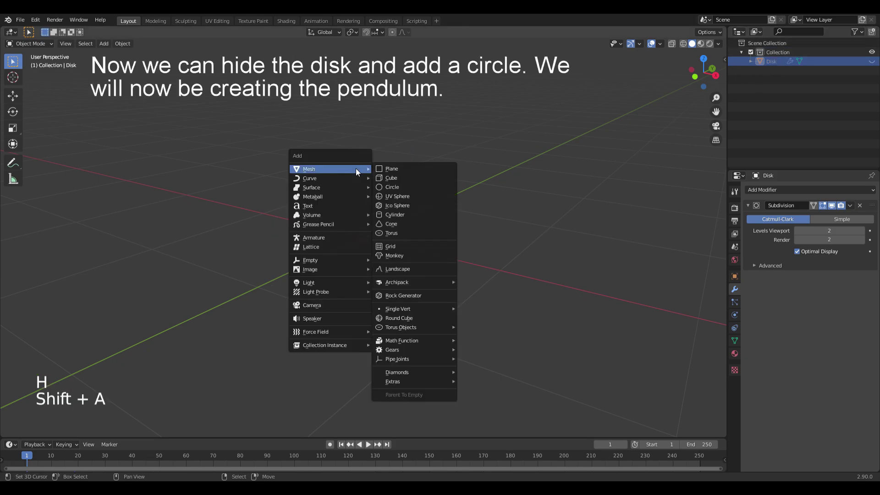
{"action": "left_click", "coordinate": [396, 185]}
Step: Rotate the new circle 90 degrees about the X axis and 90 degrees about the Z axis
{"action": "type", "text": "rx90"}
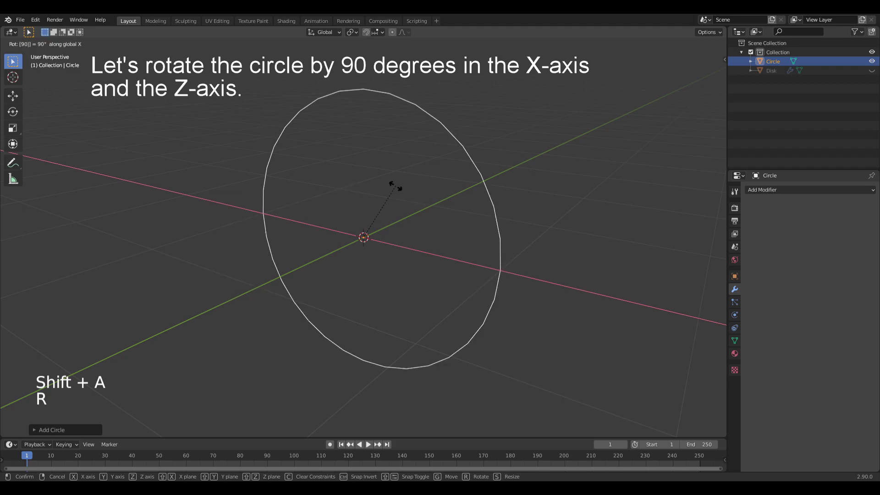
{"action": "key", "text": "Return"}
{"action": "type", "text": "rz90"}
{"action": "key", "text": "Return"}
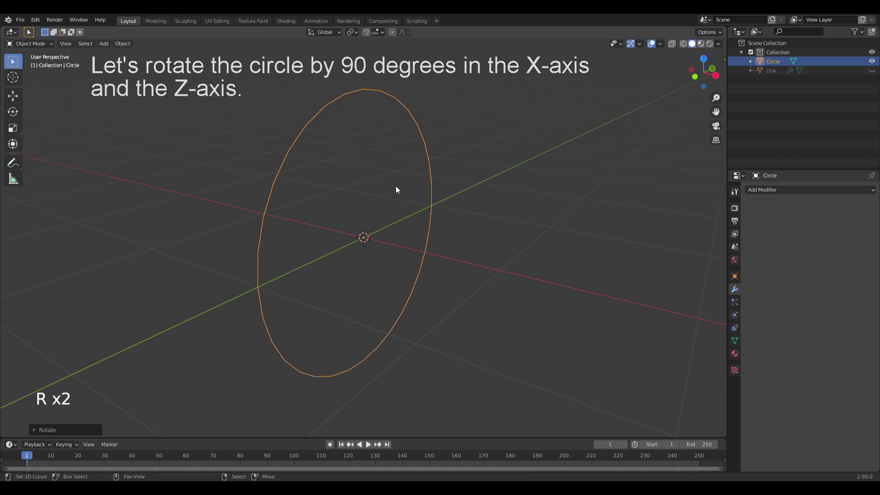
Step: Extrude all vertices of the circle 0.3 m along the X axis
{"action": "middle_click_drag", "start_coordinate": [372, 164], "coordinate": [488, 226], "text": "ctrl"}
{"action": "key", "text": "Tab"}
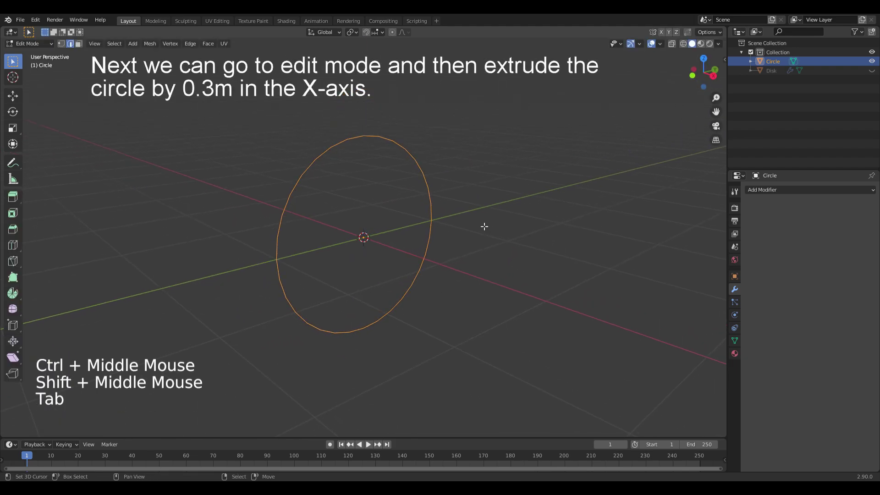
{"action": "key", "text": "1"}
{"action": "type", "text": "ex"}
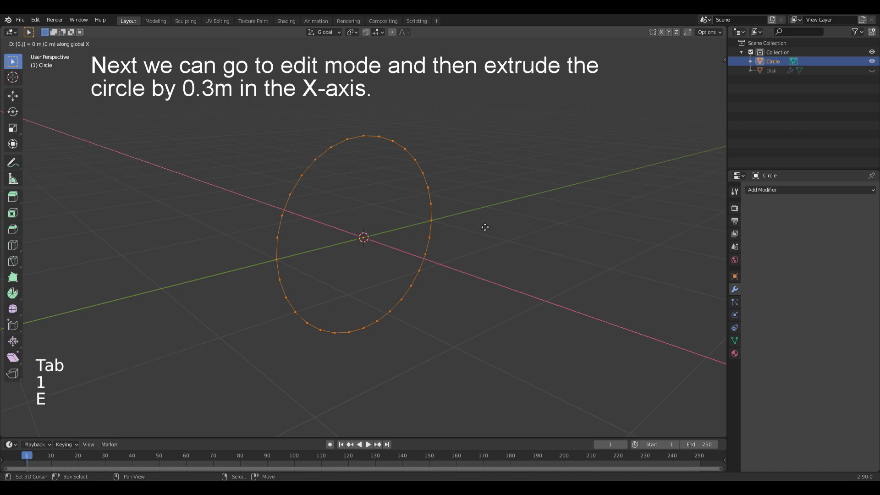
{"action": "type", "text": "0.3"}
{"action": "key", "text": "Return"}
Step: Extrude the open edge loop inward, scaling the extrusion by 0.7 to form the ring's face
{"action": "key", "text": "e"}
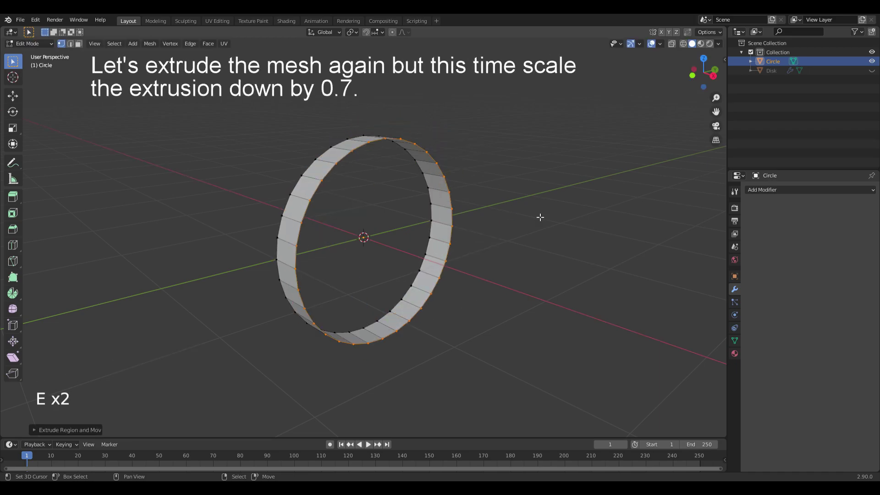
{"action": "type", "text": "s0."}
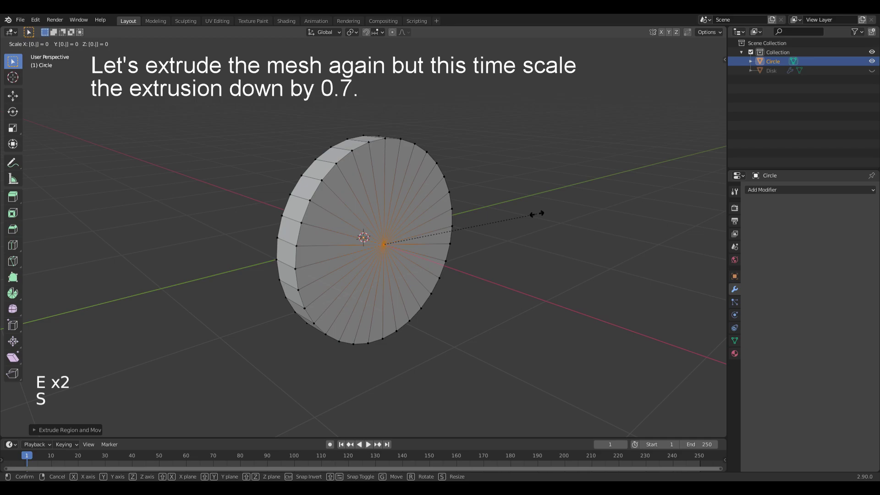
{"action": "type", "text": "7"}
{"action": "key", "text": "Return"}
Step: Return to Object Mode and apply the ring's rotation
{"action": "key", "text": "Tab"}
{"action": "key", "text": "ctrl+a"}
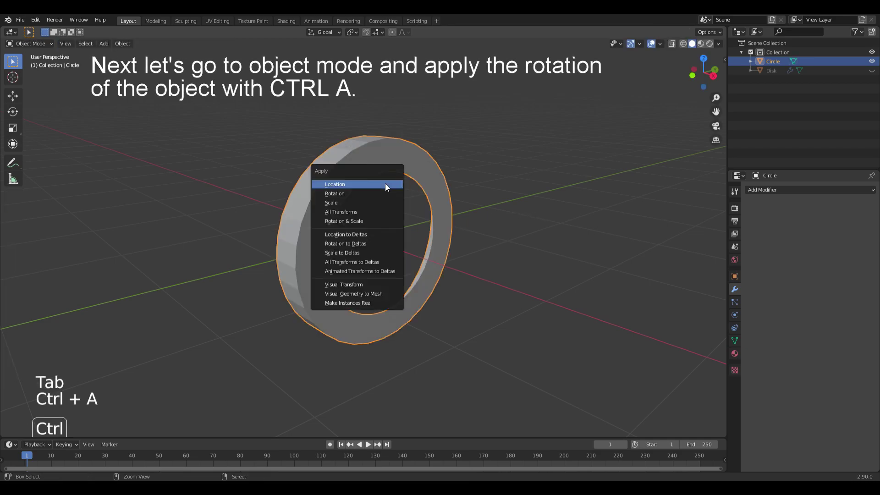
{"action": "left_click", "coordinate": [343, 194]}
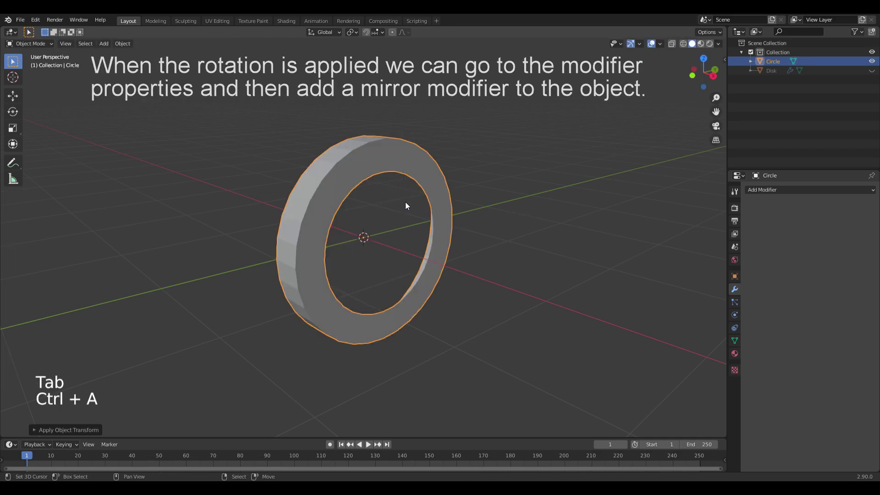
Step: Add a Mirror modifier on the X axis to the ring and enable Clipping
{"action": "left_click", "coordinate": [789, 191]}
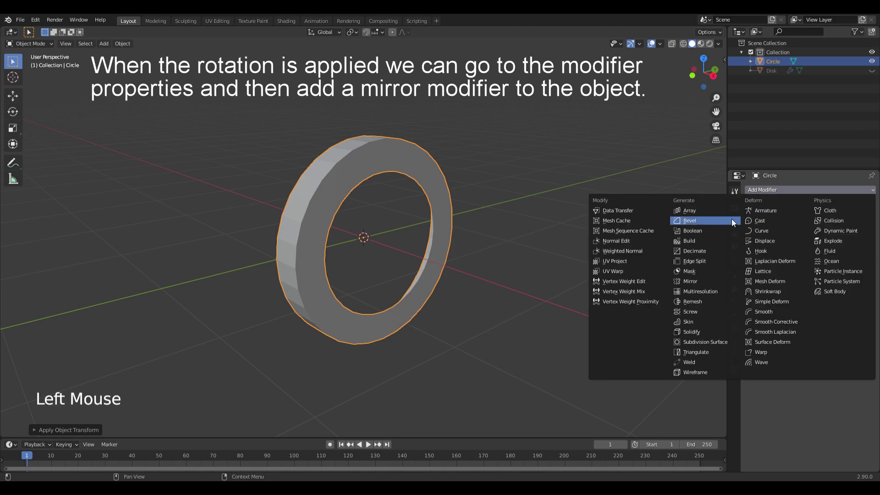
{"action": "left_click", "coordinate": [697, 282]}
{"action": "left_click", "coordinate": [799, 264]}
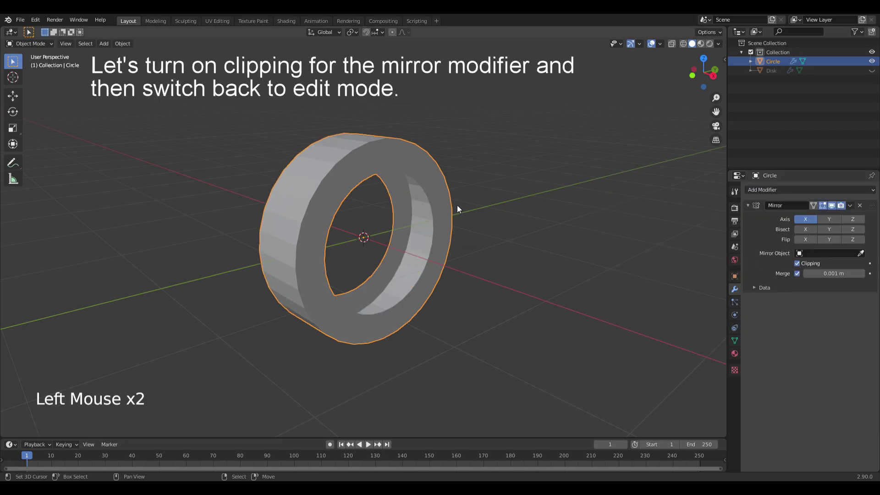
Step: Extrude the ring's inner edge loop along the X axis back to the mirror plane to close the mesh
{"action": "key", "text": "Tab"}
{"action": "key", "text": "e"}
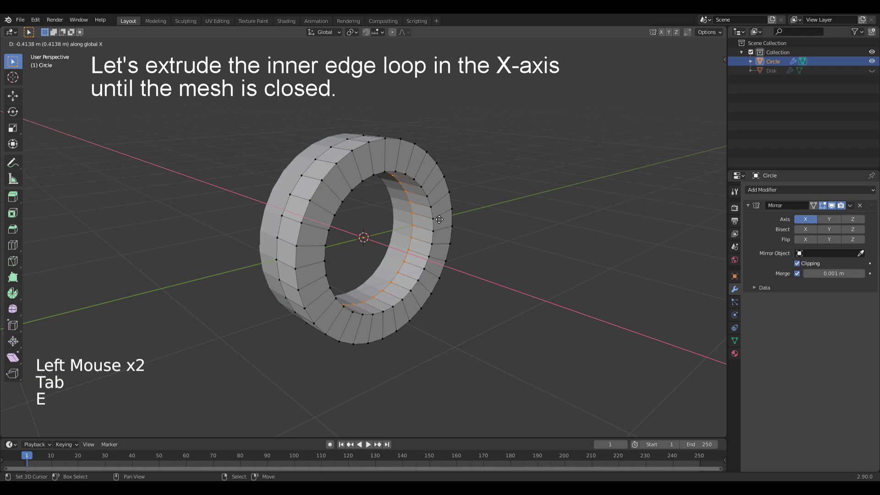
{"action": "left_click", "coordinate": [426, 213]}
Step: Bevel the outer and inner edge loops of the ring's face by about 0.018 m
{"action": "key", "text": "alt+a"}
{"action": "key", "text": "2"}
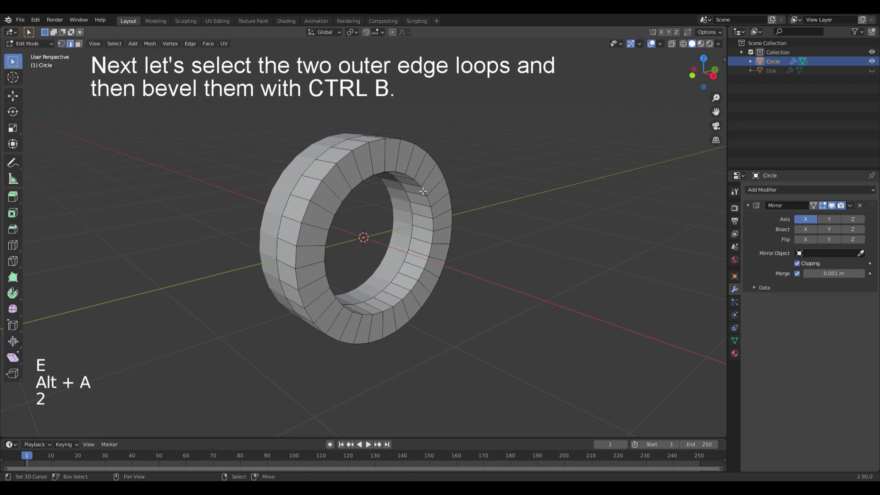
{"action": "right_click", "coordinate": [422, 186], "text": "alt+shift"}
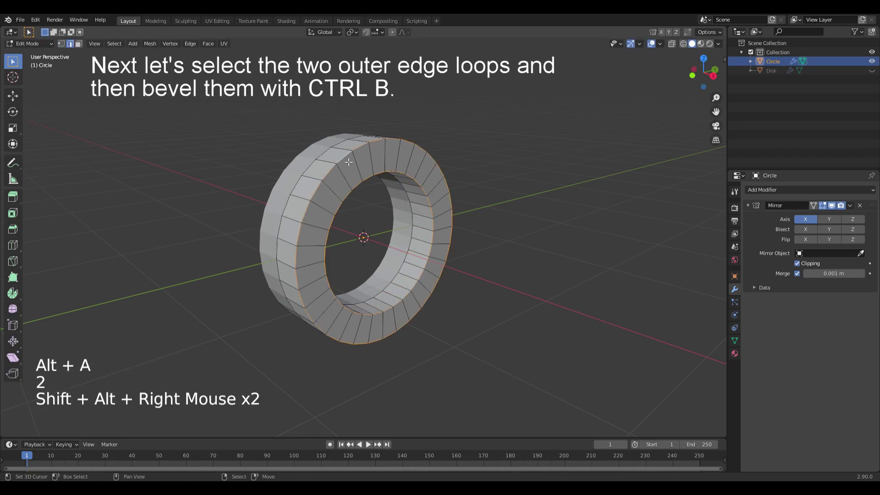
{"action": "right_click", "coordinate": [393, 165], "text": "alt+shift"}
{"action": "key", "text": "ctrl+b"}
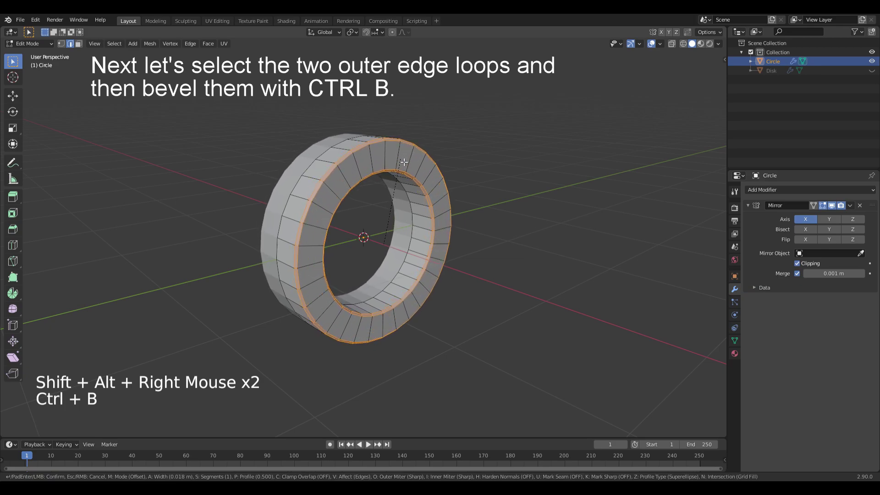
{"action": "left_click", "coordinate": [411, 164]}
Step: Set the bevel's width to 0.025 m and its segments to 5
{"action": "left_click", "coordinate": [46, 430]}
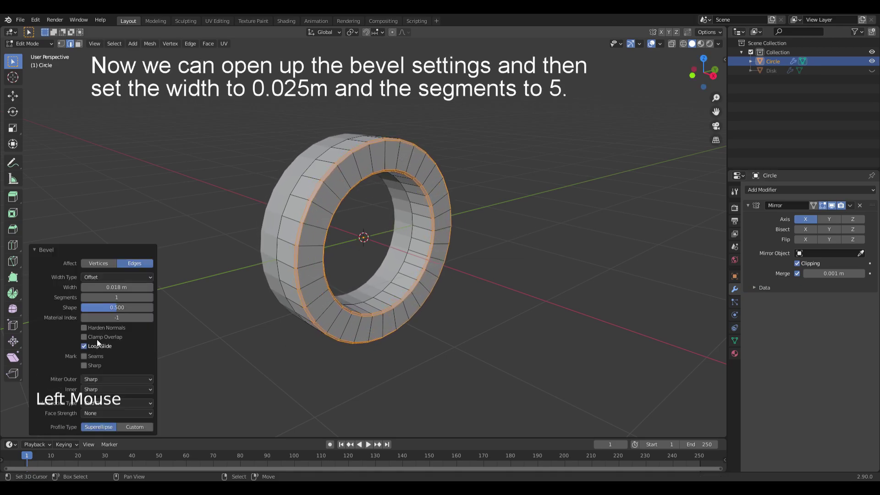
{"action": "left_click", "coordinate": [114, 287]}
{"action": "key", "text": "Return"}
{"action": "left_click", "coordinate": [114, 299]}
{"action": "type", "text": "5"}
{"action": "key", "text": "Return"}
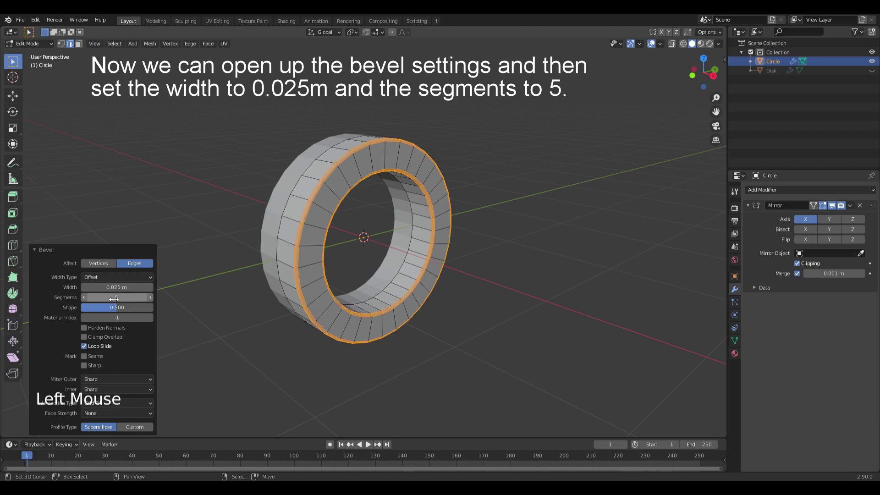
{"action": "left_click", "coordinate": [64, 250]}
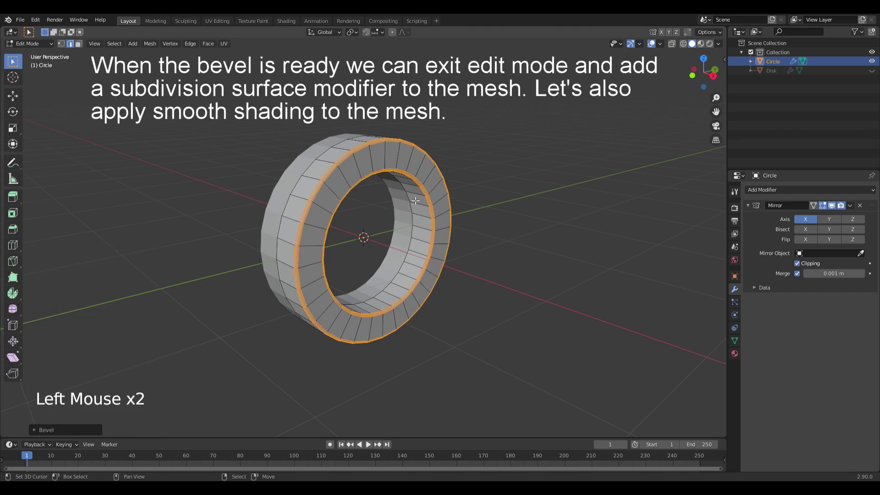
Step: Add a level 2 Subdivision Surface modifier to the ring in Object Mode and shade it smooth
{"action": "key", "text": "Tab"}
{"action": "key", "text": "ctrl+2"}
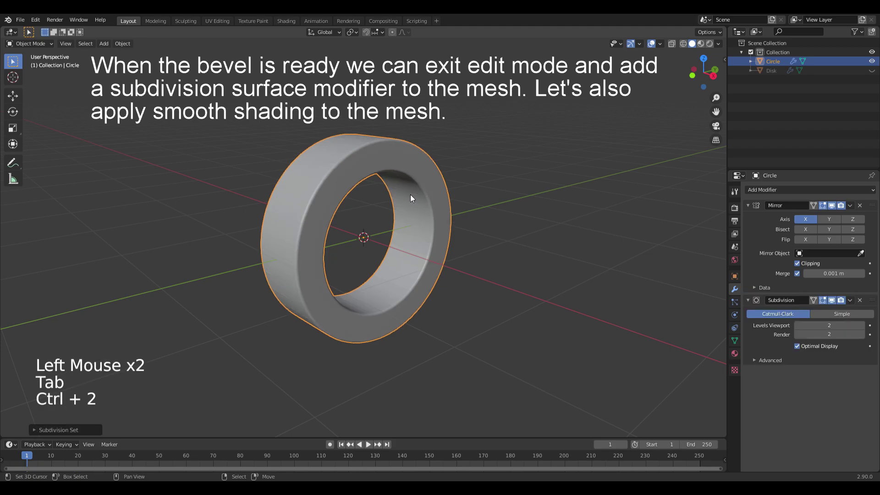
{"action": "key", "text": "w"}
{"action": "left_click", "coordinate": [360, 188]}
Step: Apply the ring's Mirror modifier
{"action": "middle_click_drag", "start_coordinate": [360, 186], "coordinate": [357, 206]}
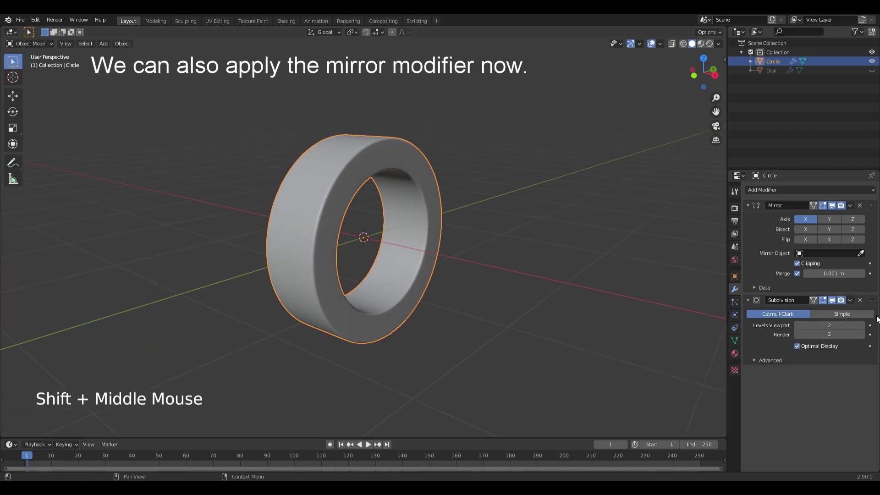
{"action": "left_click", "coordinate": [850, 205]}
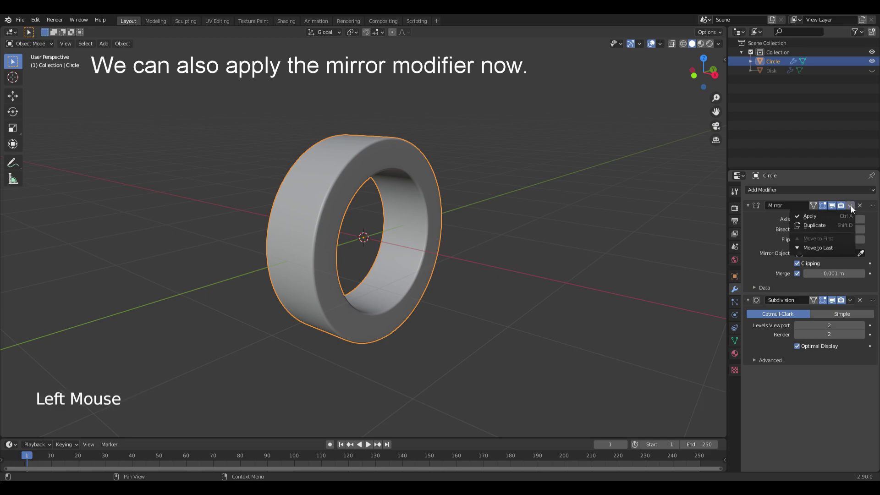
{"action": "left_click", "coordinate": [809, 216]}
Step: Show the disk inside the ring to check how they fit together, and hide it again
{"action": "left_click", "coordinate": [871, 70]}
{"action": "key", "text": "alt+a"}
{"action": "middle_click_drag", "start_coordinate": [507, 180], "coordinate": [538, 205], "text": "alt"}
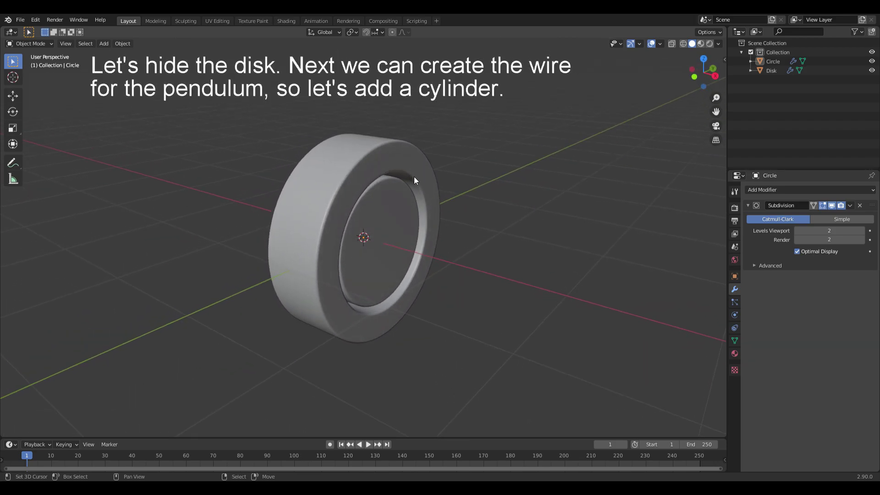
{"action": "right_click", "coordinate": [382, 208]}
{"action": "key", "text": "h"}
Step: Add a mesh cylinder at the centre of the ring
{"action": "key", "text": "shift+a"}
{"action": "mouse_move", "coordinate": [372, 189]}
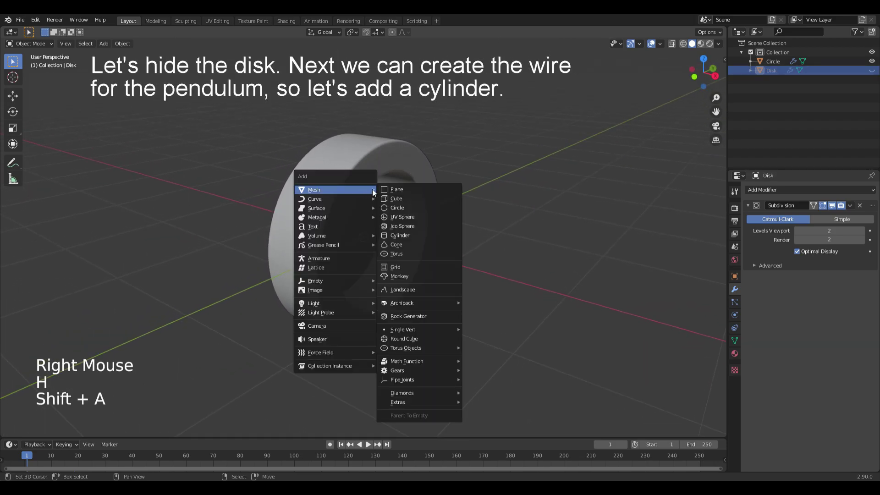
{"action": "left_click", "coordinate": [397, 235]}
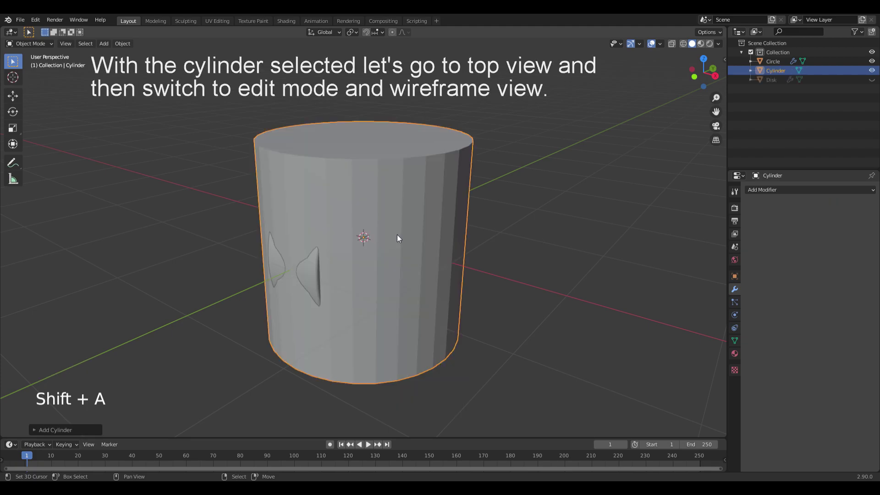
Step: Inset the cylinder's top and bottom faces slightly, working in Edit Mode from the wireframe top view
{"action": "key", "text": "Tab"}
{"action": "key", "text": "KP_5"}
{"action": "key", "text": "KP_7"}
{"action": "key", "text": "z"}
{"action": "left_click", "coordinate": [316, 236]}
{"action": "key", "text": "3"}
{"action": "key", "text": "alt+a"}
{"action": "key", "text": "b"}
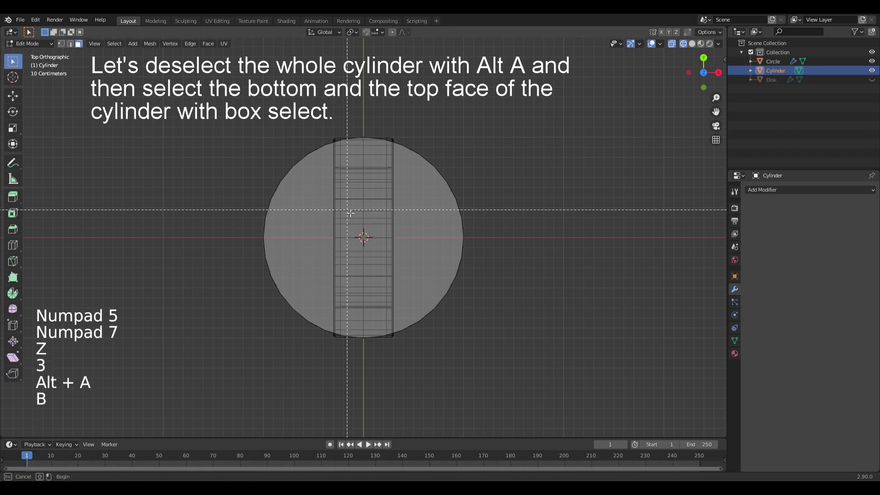
{"action": "left_click_drag", "start_coordinate": [353, 210], "coordinate": [465, 222]}
{"action": "key", "text": "i"}
{"action": "left_click", "coordinate": [539, 186]}
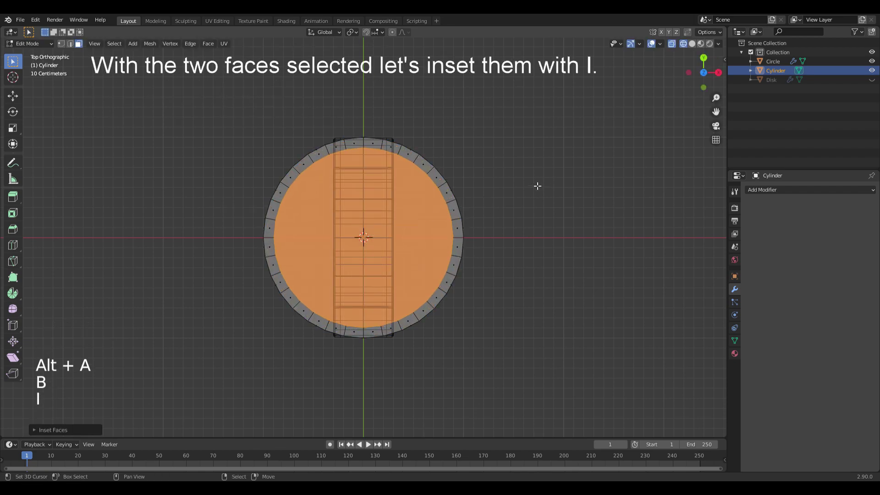
Step: Add two evenly spaced horizontal loop cuts to the cylinder in front view, without sliding them
{"action": "key", "text": "alt+a"}
{"action": "key", "text": "KP_5"}
{"action": "key", "text": "KP_1"}
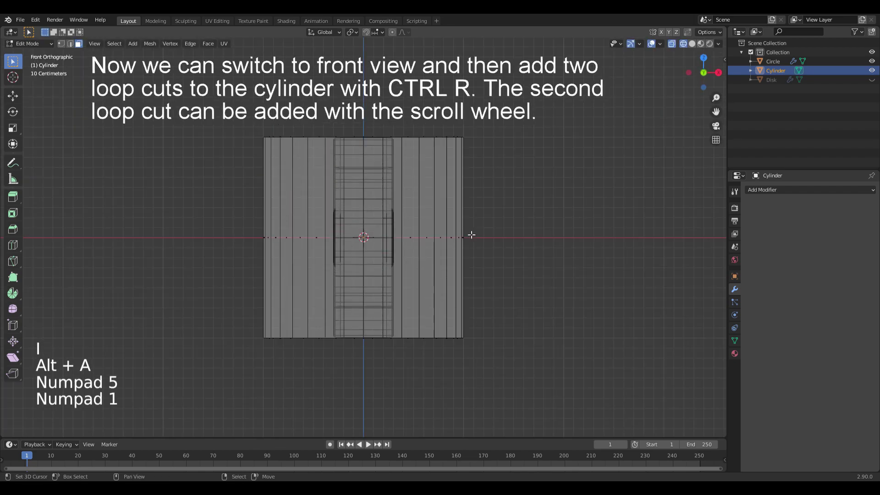
{"action": "key", "text": "ctrl+r"}
{"action": "scroll", "coordinate": [460, 236], "scroll_direction": "up", "scroll_amount": 1}
{"action": "left_click", "coordinate": [458, 236]}
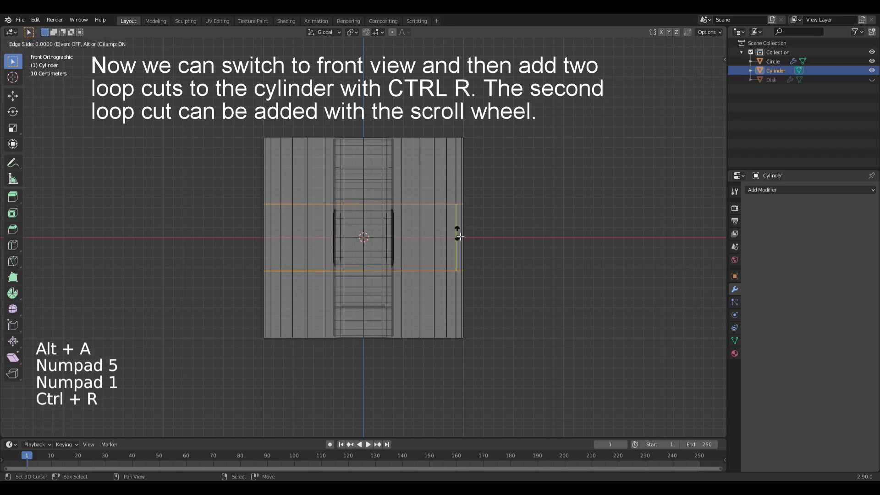
{"action": "right_click", "coordinate": [458, 236]}
Step: Scale the two loop cuts along Z until they sit very close to the cylinder's top and bottom edges
{"action": "key", "text": "s"}
{"action": "key", "text": "z"}
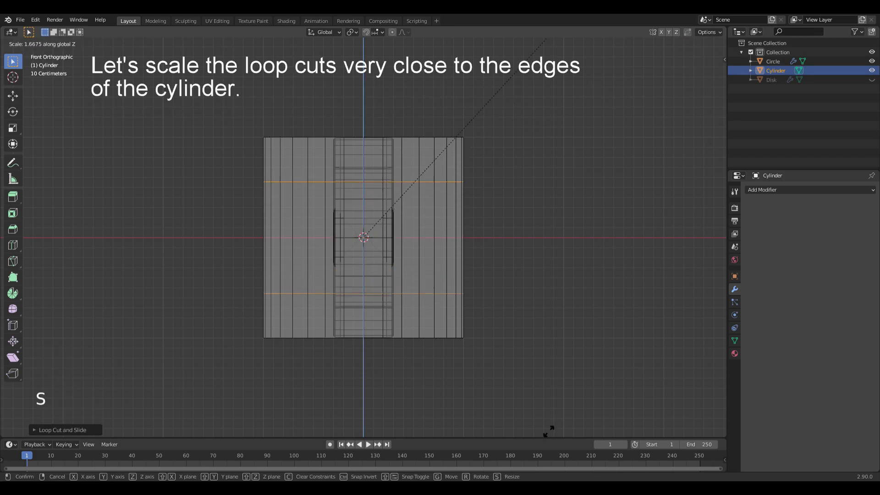
{"action": "left_click", "coordinate": [577, 214]}
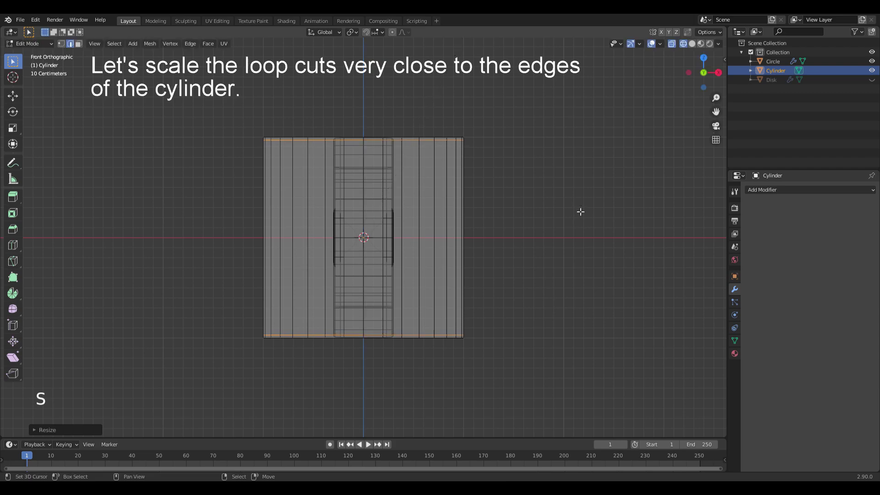
Step: Back in solid shading and Object Mode, set the cylinder's scale to 0.01 in X and Y and 3.1 in Z
{"action": "key", "text": "Tab"}
{"action": "key", "text": "z"}
{"action": "left_click", "coordinate": [605, 220]}
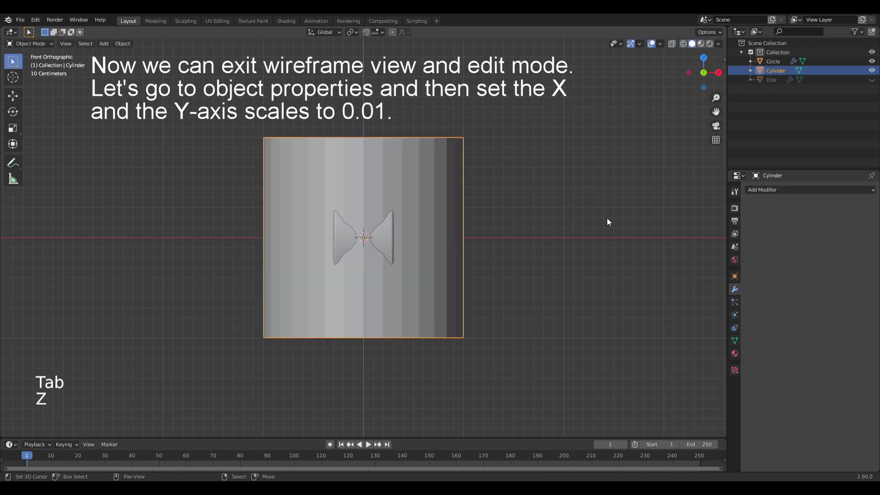
{"action": "left_click", "coordinate": [735, 276]}
{"action": "left_click", "coordinate": [825, 288]}
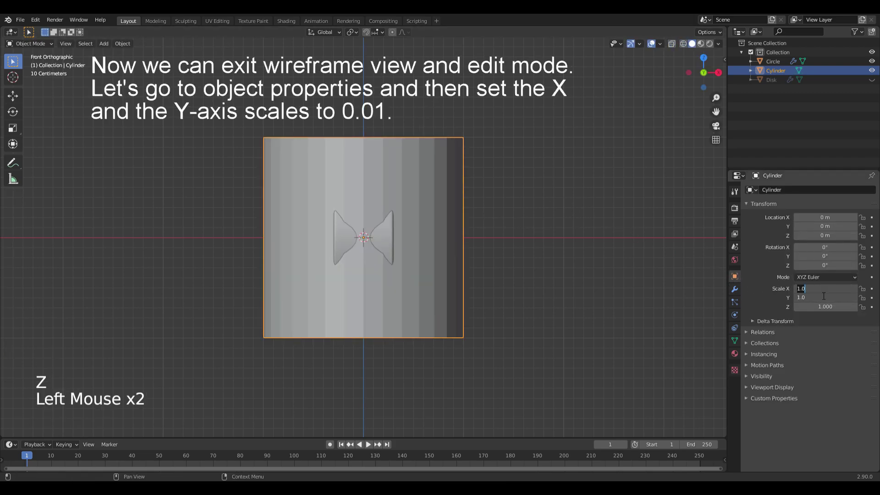
{"action": "type", "text": "0.01"}
{"action": "key", "text": "Return"}
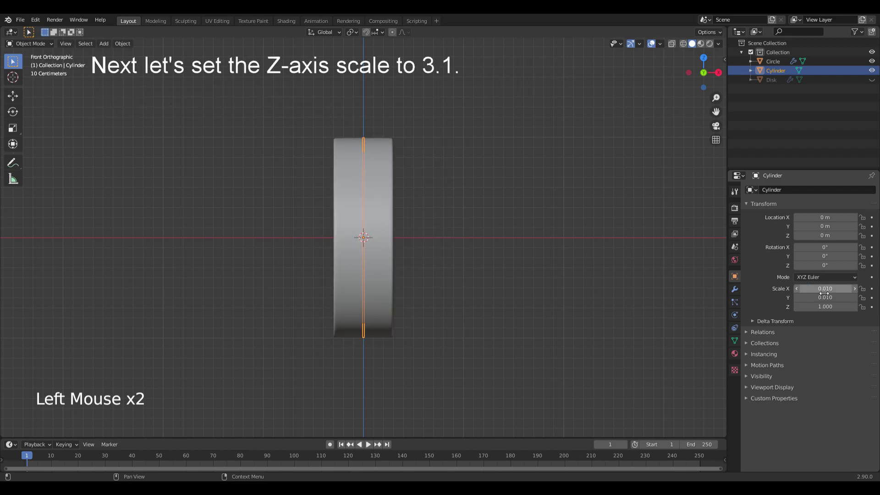
{"action": "left_click", "coordinate": [824, 310]}
{"action": "key", "text": "Return"}
Step: Move the thin wire cylinder up 4 m along the Z axis
{"action": "scroll", "coordinate": [518, 239], "scroll_direction": "down", "scroll_amount": 6}
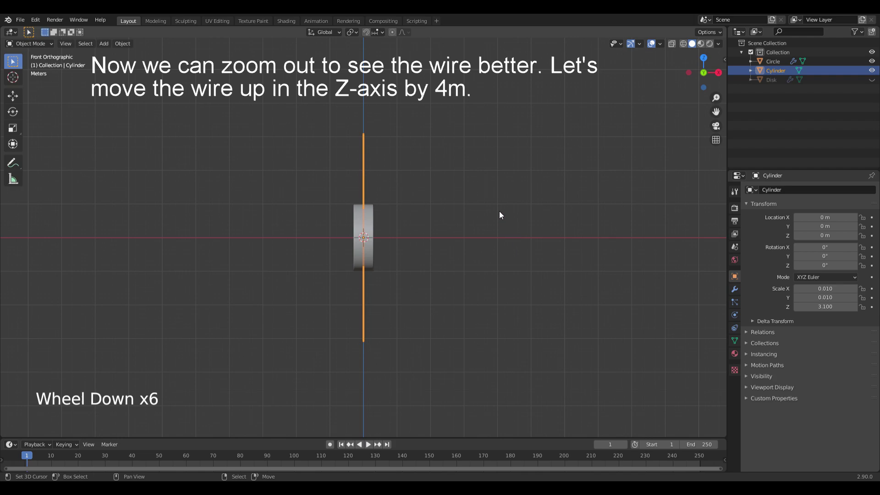
{"action": "key", "text": "g"}
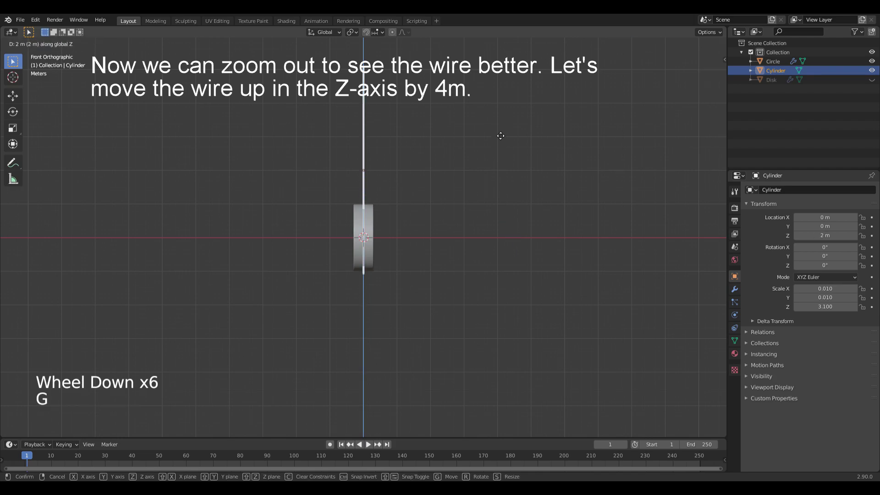
{"action": "key", "text": "Return"}
{"action": "scroll", "coordinate": [397, 197], "scroll_direction": "up", "scroll_amount": 6}
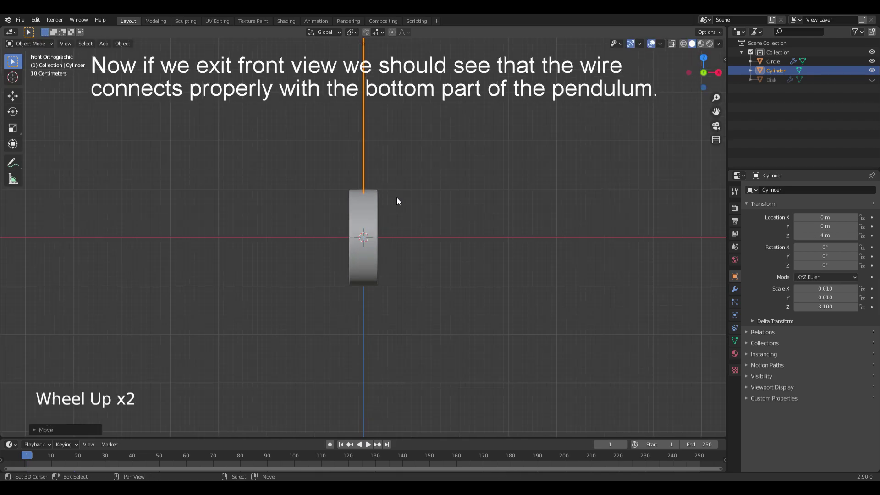
Step: Add the ring to the wire selection and join the two objects into one mesh
{"action": "mouse_move", "coordinate": [441, 203]}
{"action": "middle_mouse_down"}
{"action": "mouse_move", "coordinate": [430, 233]}
{"action": "mouse_move", "coordinate": [443, 210]}
{"action": "middle_mouse_up"}
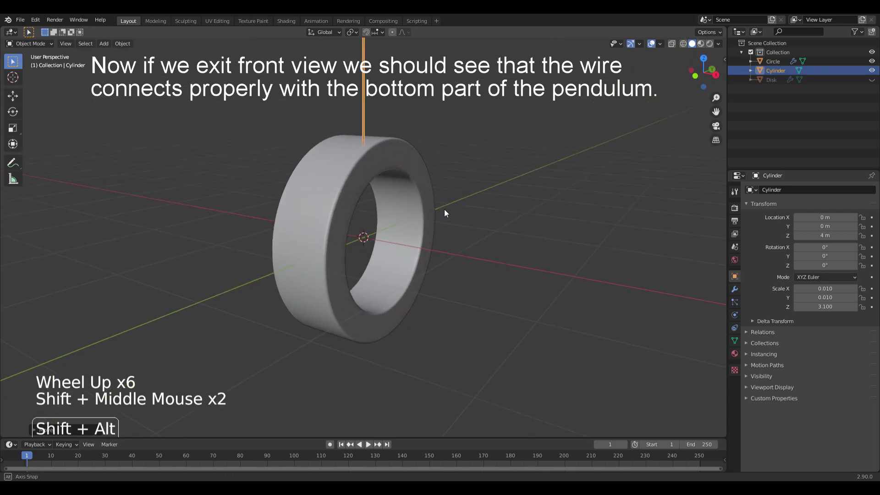
{"action": "right_click", "coordinate": [359, 163], "text": "shift"}
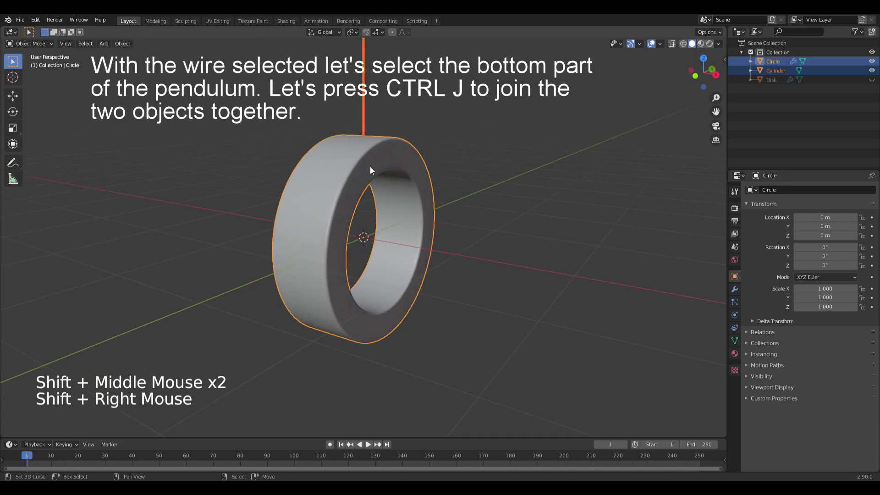
{"action": "key", "text": "ctrl+j"}
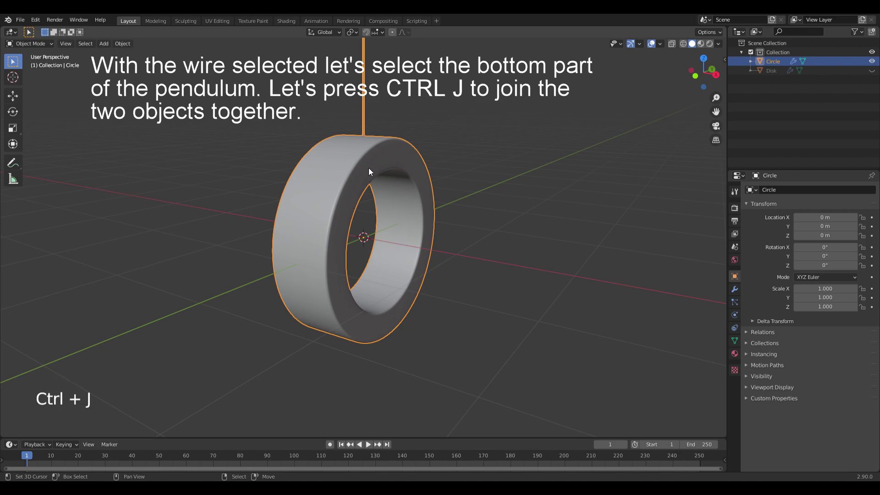
Step: Rename the joined ring and wire object Pendulum and deselect everything
{"action": "key", "text": "F2"}
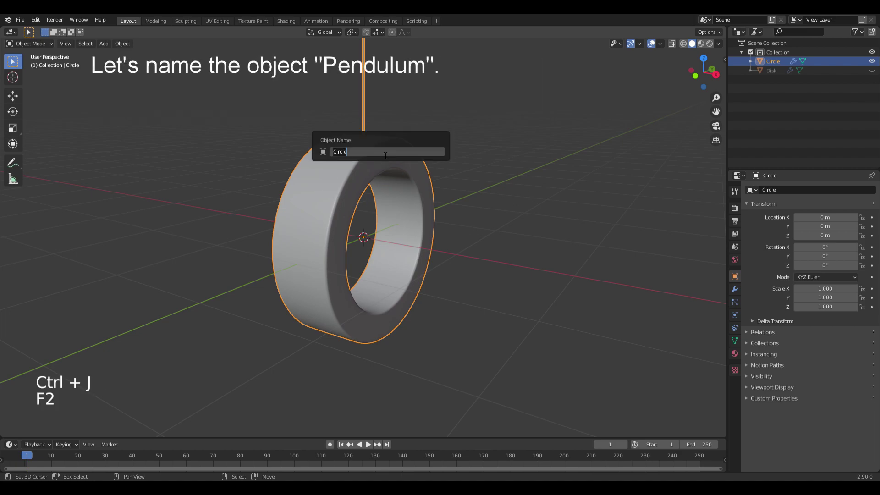
{"action": "type", "text": "Pendul"}
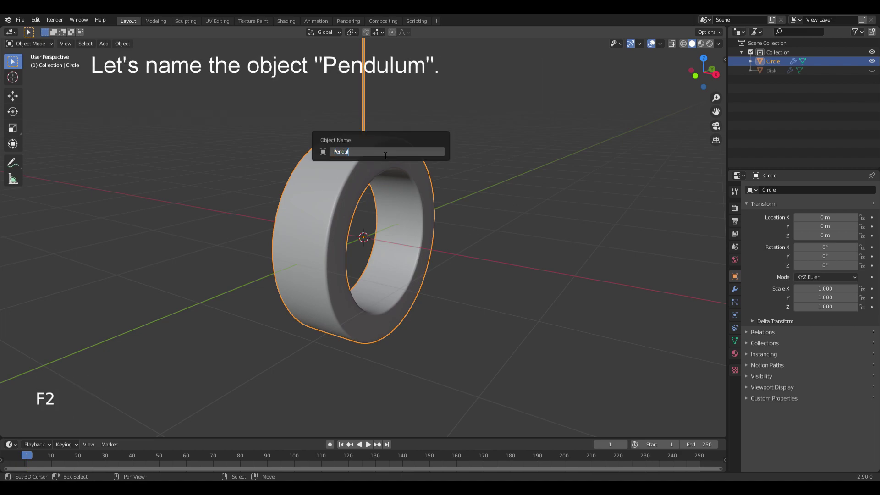
{"action": "type", "text": "um"}
{"action": "key", "text": "Return"}
{"action": "key", "text": "alt+a"}
{"action": "middle_click_drag", "start_coordinate": [381, 151], "coordinate": [393, 172]}
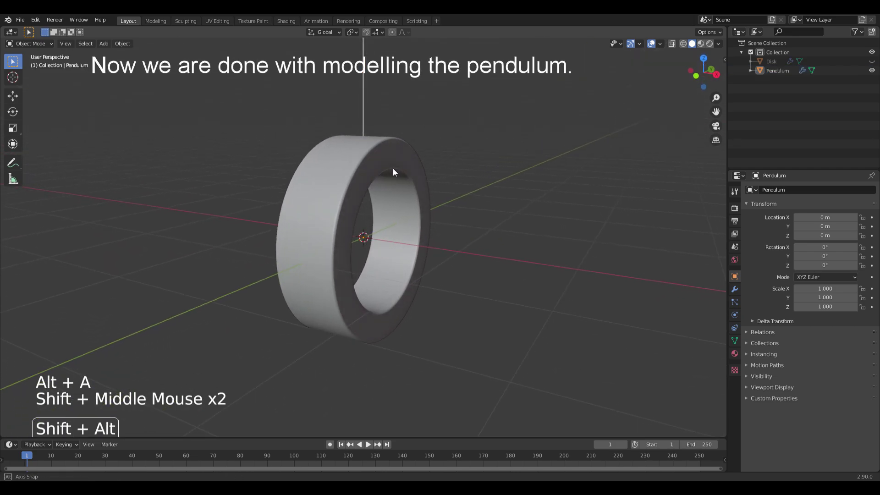
Step: Hide the pendulum and add a mesh plane for the disk's container
{"action": "key", "text": "a"}
{"action": "key", "text": "h"}
{"action": "key", "text": "shift+a"}
{"action": "mouse_move", "coordinate": [373, 213]}
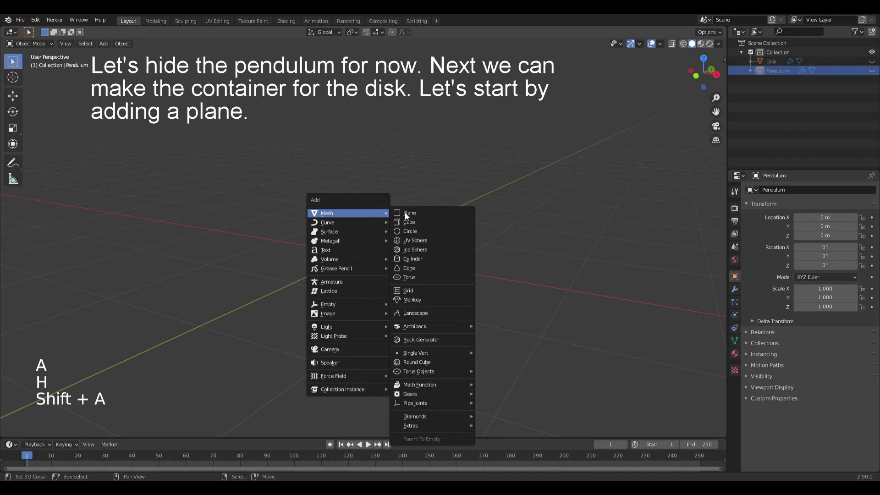
{"action": "left_click", "coordinate": [431, 213]}
Step: In top orthographic view, scale the plane by 0.5 along X and 0.9 along Y
{"action": "key", "text": "KP_5"}
{"action": "key", "text": "KP_7"}
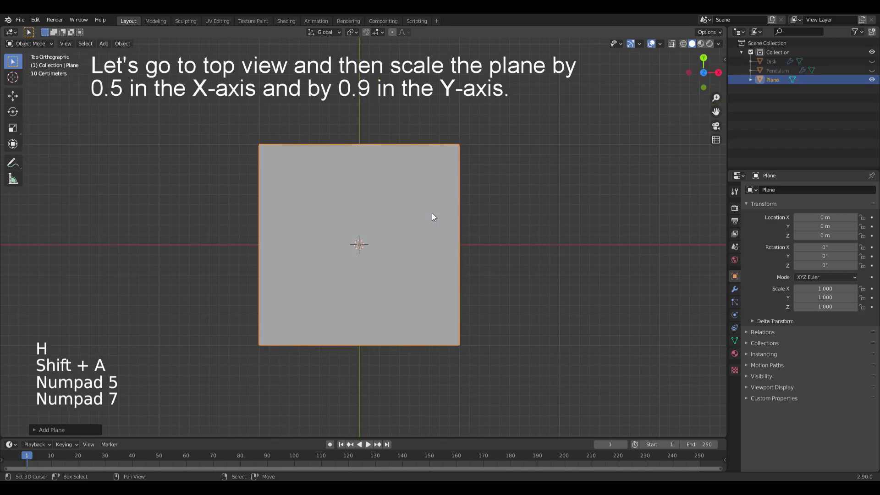
{"action": "type", "text": "sx0.5"}
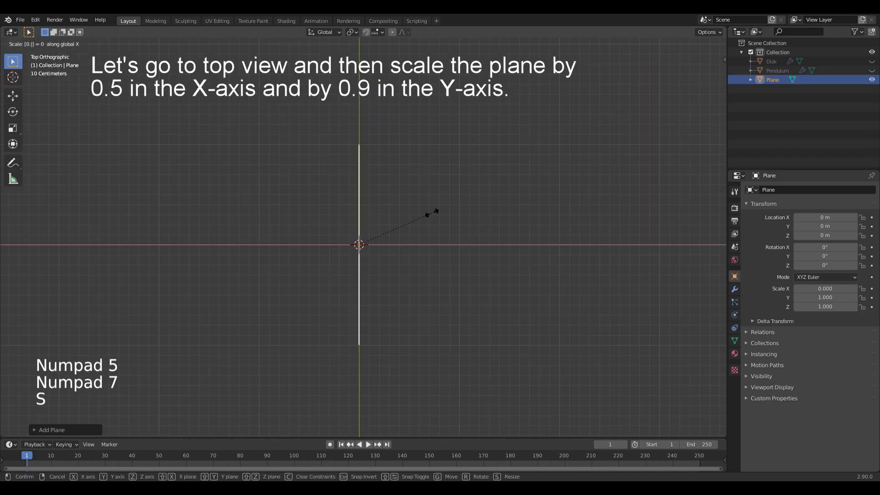
{"action": "key", "text": "Return"}
{"action": "type", "text": "sy"}
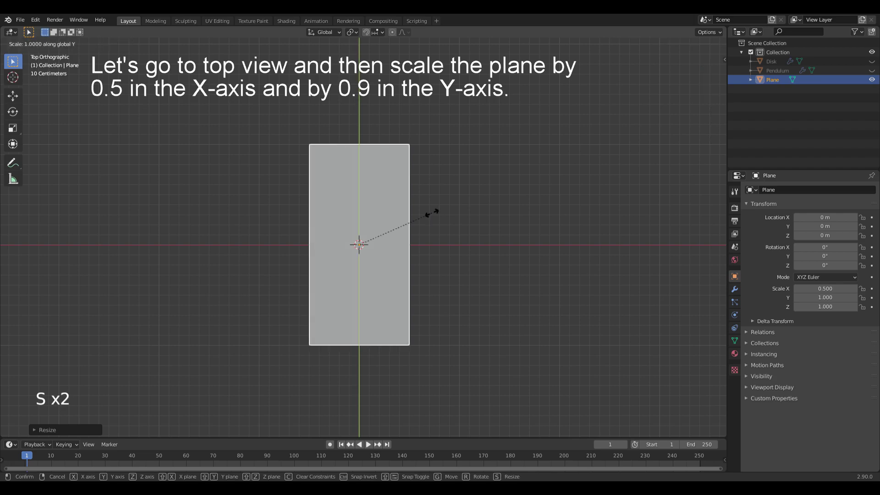
{"action": "type", "text": "0.9"}
{"action": "key", "text": "Return"}
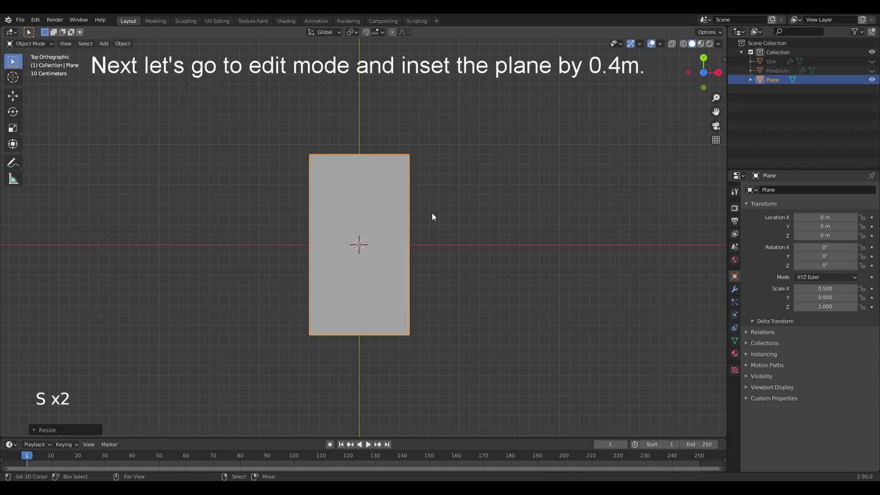
Step: Inset the plane's face by 0.4 m in Edit Mode
{"action": "key", "text": "Tab"}
{"action": "type", "text": "i"}
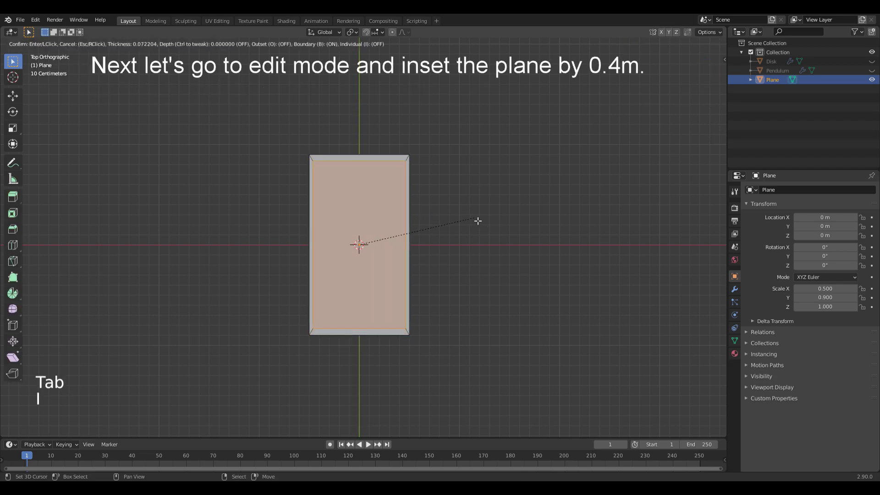
{"action": "type", "text": "0.4"}
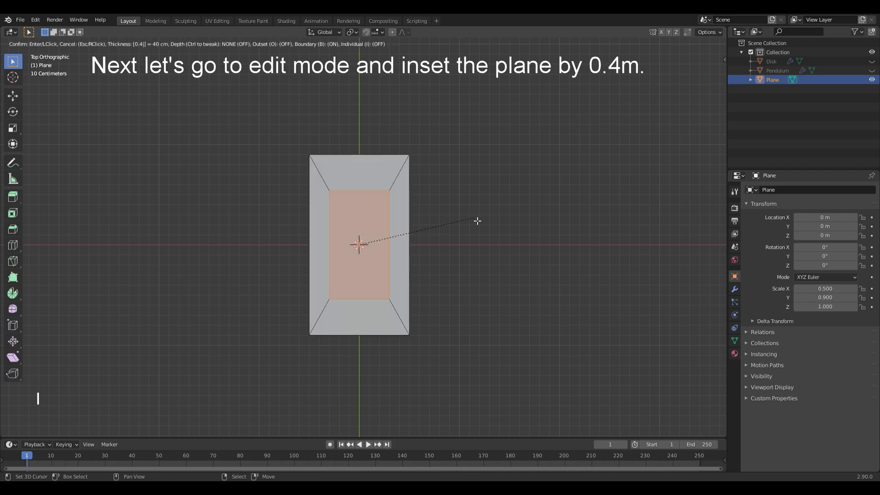
{"action": "key", "text": "Return"}
Step: Scale the inner face by 1.3 along Y and delete that face to leave a rectangular frame
{"action": "key", "text": "s"}
{"action": "key", "text": "y"}
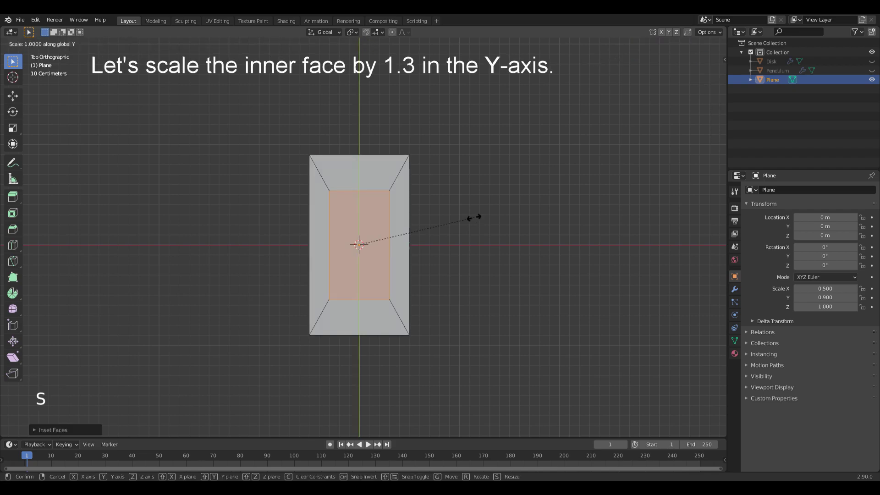
{"action": "left_click", "coordinate": [475, 217]}
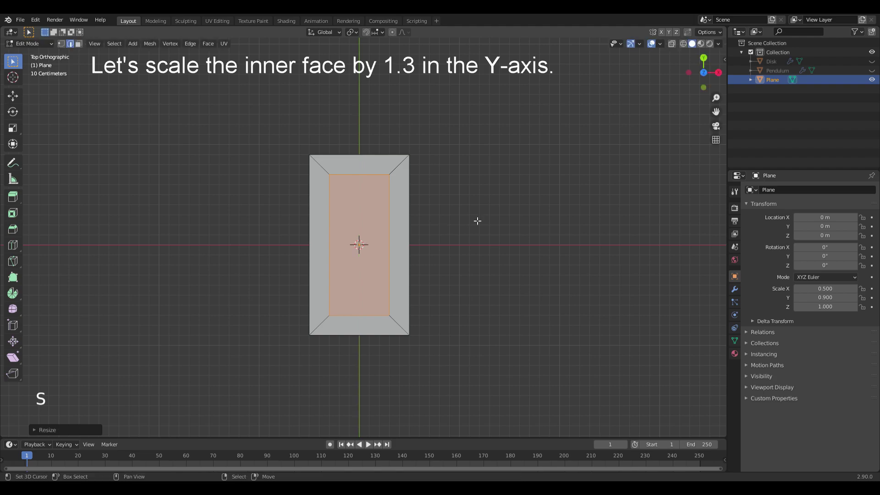
{"action": "key", "text": "x"}
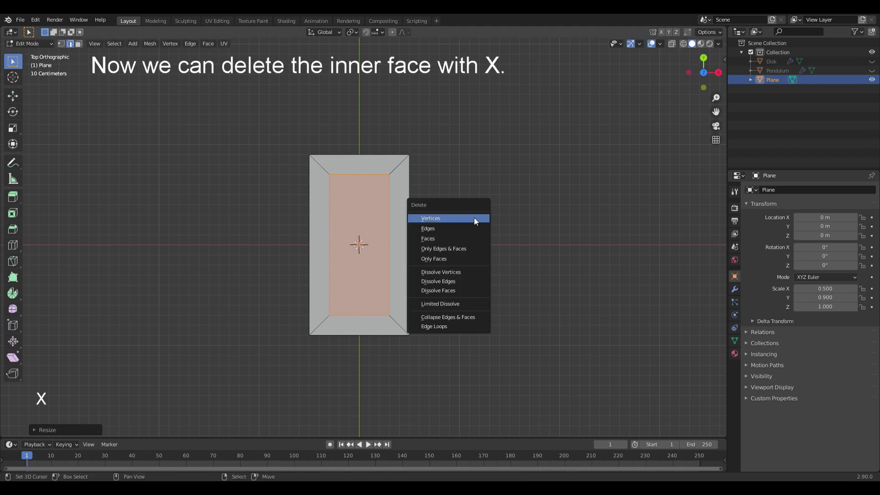
{"action": "left_click", "coordinate": [435, 240]}
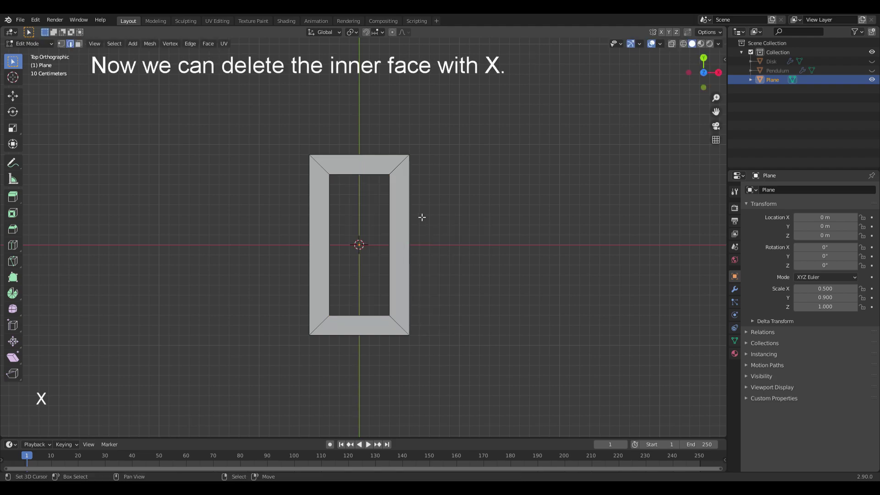
Step: Bevel the edges of the whole frame mesh with a width of 0.07 m and 10 segments
{"action": "scroll", "coordinate": [420, 218], "scroll_direction": "up", "scroll_amount": 2}
{"action": "key", "text": "a"}
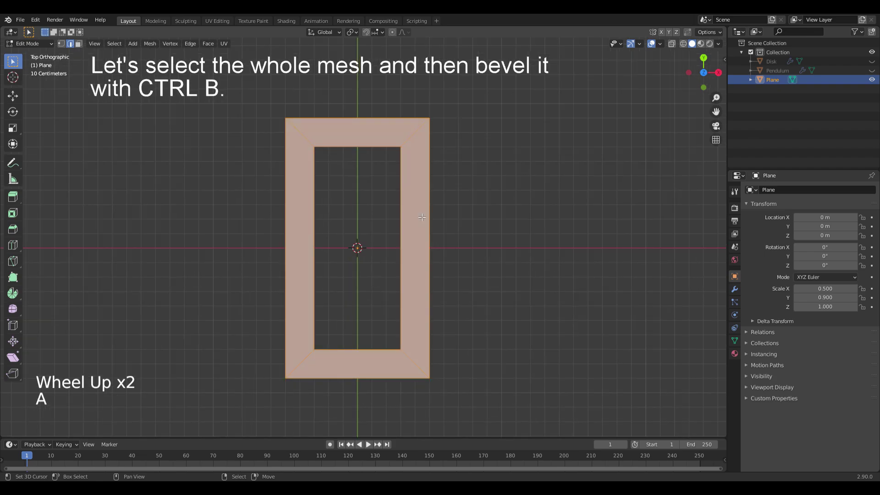
{"action": "key", "text": "ctrl+b"}
{"action": "left_click", "coordinate": [476, 204]}
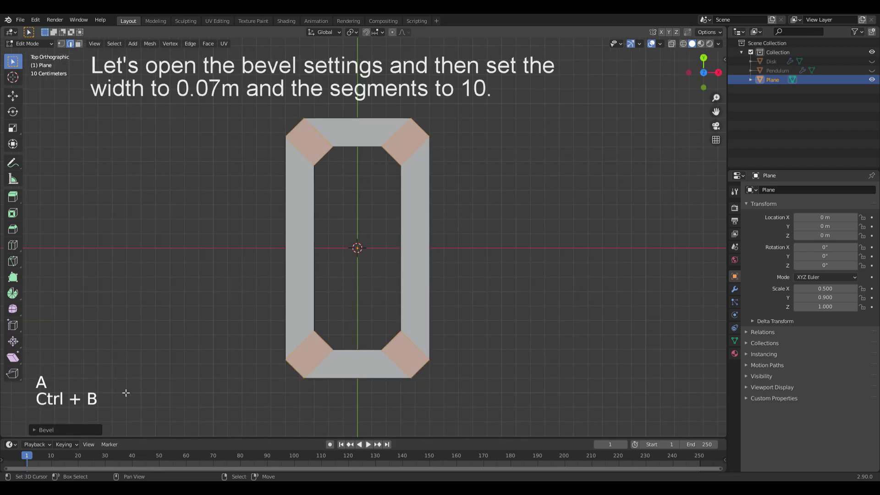
{"action": "left_click", "coordinate": [77, 431]}
{"action": "double_click", "coordinate": [123, 288]}
{"action": "type", "text": "0.07"}
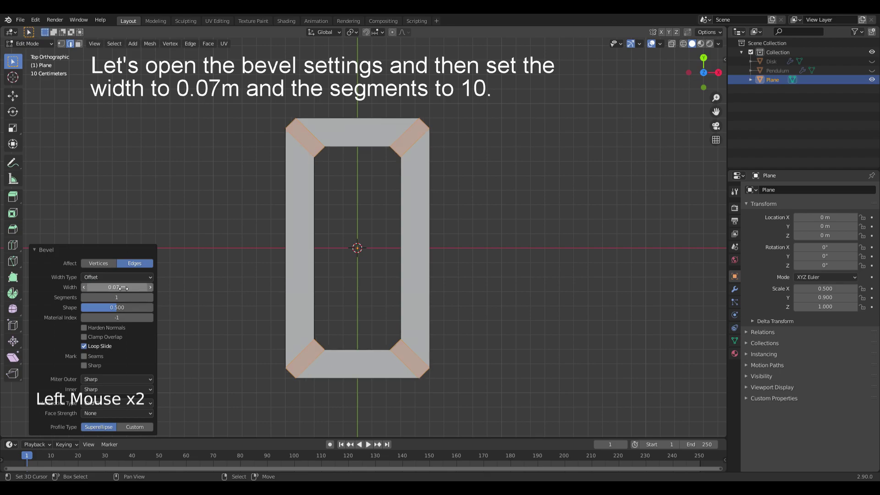
{"action": "left_click", "coordinate": [118, 297]}
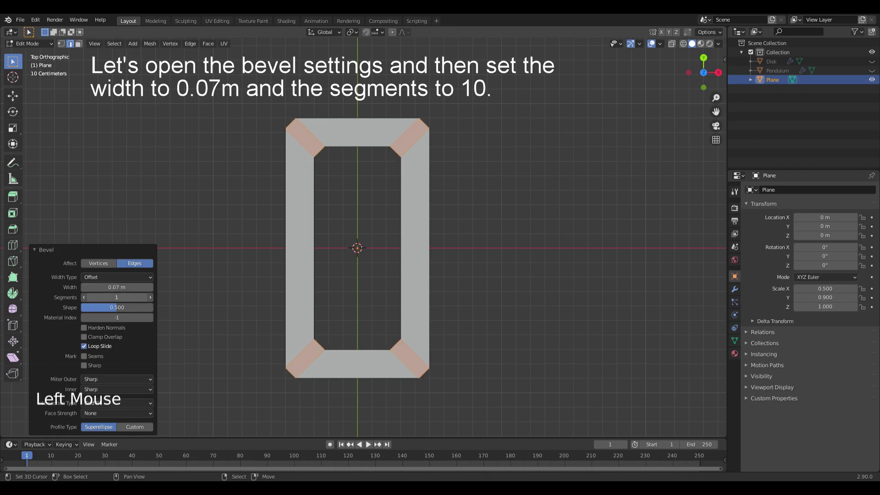
{"action": "type", "text": "10"}
{"action": "key", "text": "Return"}
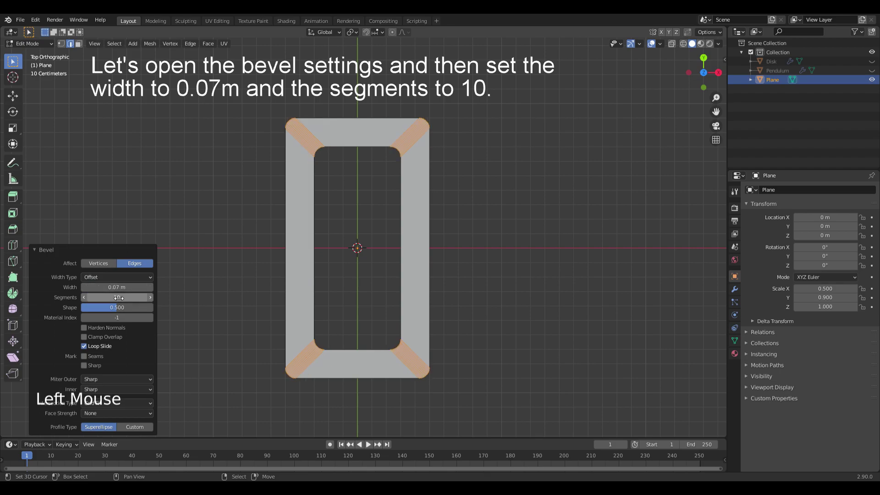
{"action": "left_click", "coordinate": [87, 249]}
Step: Add two loop cuts around the frame, one slid close to the inner edge and one close to the outer edge
{"action": "key", "text": "ctrl+r"}
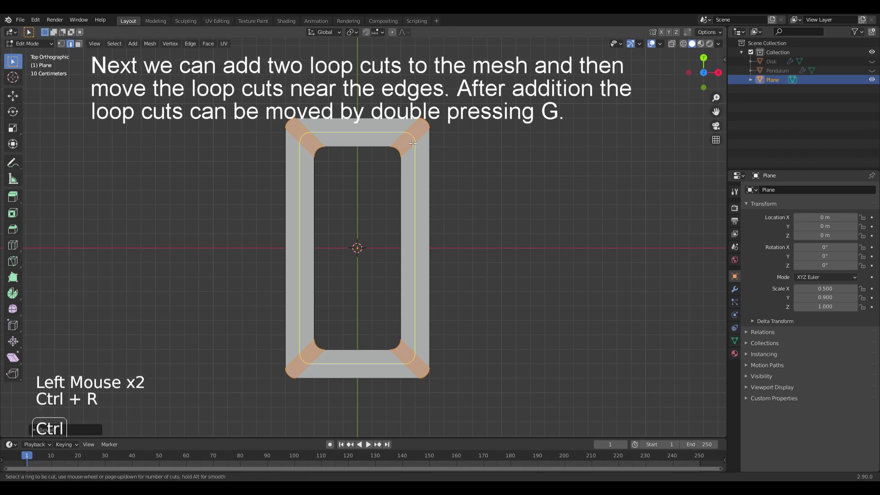
{"action": "left_click", "coordinate": [406, 145]}
{"action": "left_click", "coordinate": [397, 152]}
{"action": "key", "text": "ctrl+r"}
{"action": "left_click", "coordinate": [406, 144]}
{"action": "left_click", "coordinate": [418, 136]}
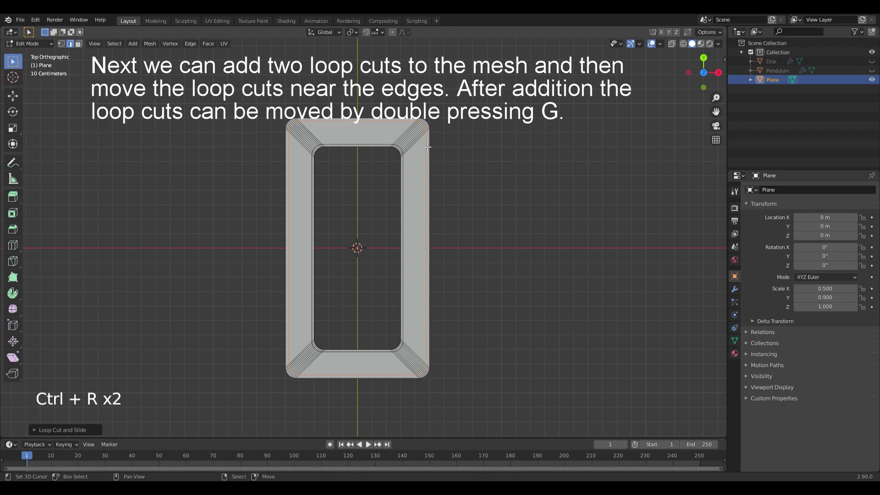
{"action": "left_click", "coordinate": [538, 194]}
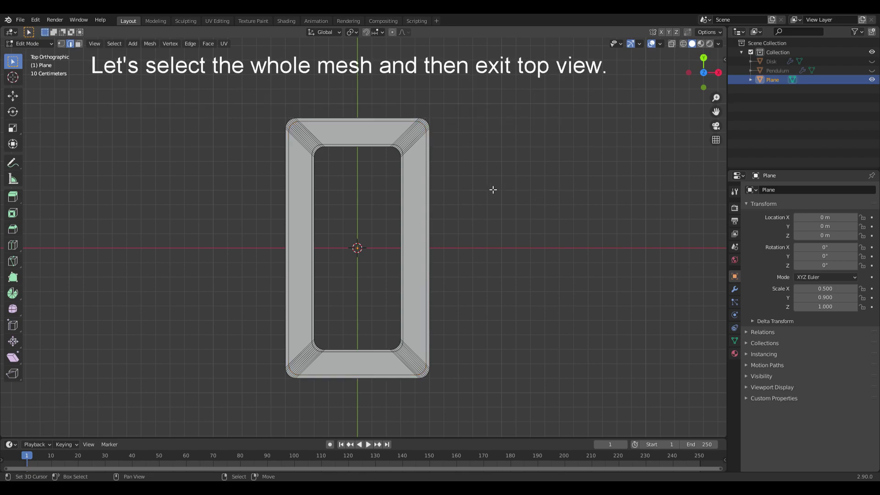
Step: Select the whole frame mesh and extrude it 1.25 m downward along the Z axis
{"action": "key", "text": "a"}
{"action": "middle_click_drag", "start_coordinate": [532, 263], "coordinate": [476, 212]}
{"action": "middle_click_drag", "start_coordinate": [457, 261], "coordinate": [436, 270]}
{"action": "type", "text": "e"}
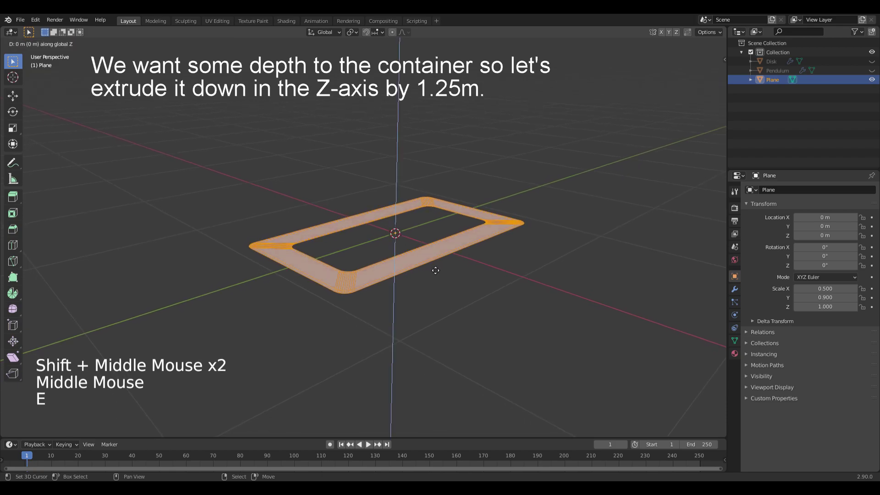
{"action": "type", "text": "-1.25"}
{"action": "key", "text": "Return"}
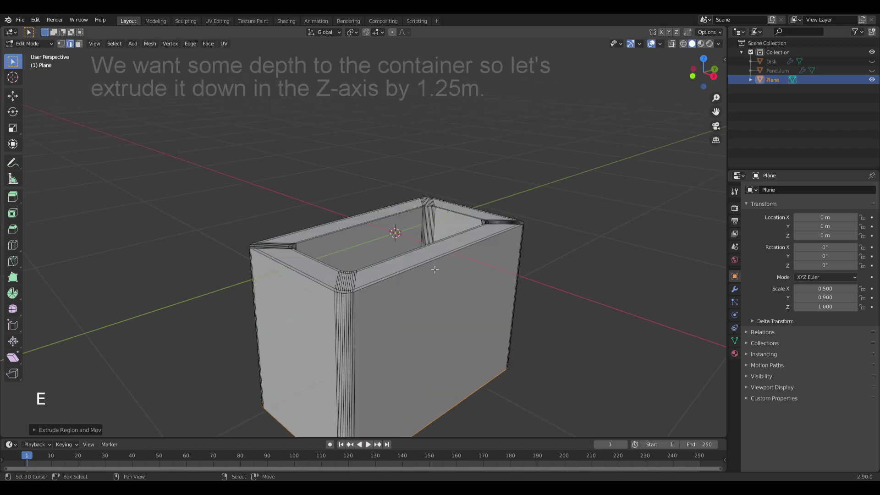
Step: In front view, add two horizontal loop cuts to the outer walls and scale them along Z close to the top and bottom edges
{"action": "key", "text": "KP_5"}
{"action": "key", "text": "KP_1"}
{"action": "middle_click", "coordinate": [421, 254], "text": "alt"}
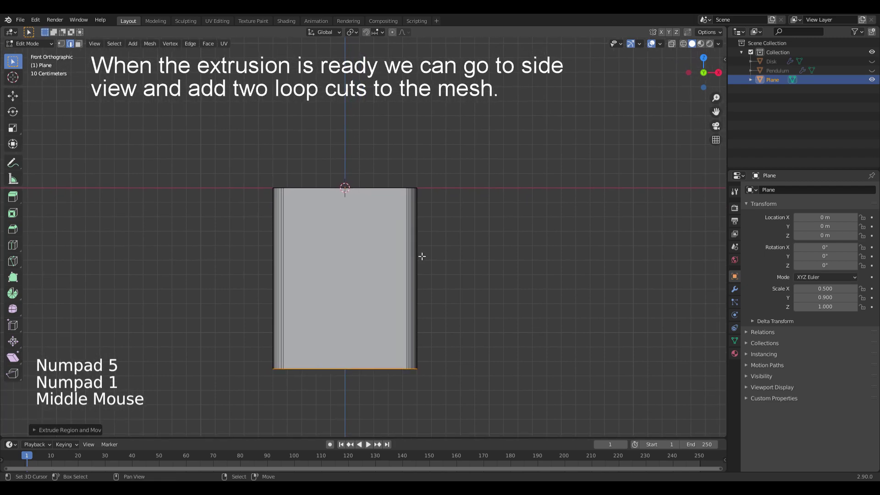
{"action": "key", "text": "ctrl+r"}
{"action": "scroll", "coordinate": [414, 277], "scroll_direction": "up", "scroll_amount": 1}
{"action": "left_click", "coordinate": [415, 279]}
{"action": "key", "text": "s"}
{"action": "key", "text": "z"}
{"action": "left_click", "coordinate": [541, 347]}
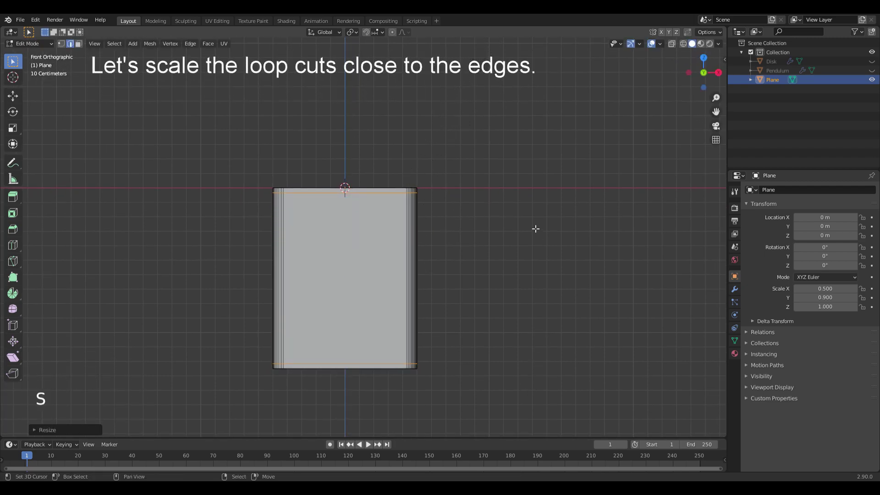
{"action": "key", "text": "alt+a"}
Step: Add two unslid horizontal loop cuts to the container's inner walls and scale them along Z close to the edges
{"action": "middle_click_drag", "start_coordinate": [518, 224], "coordinate": [491, 230], "text": "shift"}
{"action": "key", "text": "ctrl+r"}
{"action": "scroll", "coordinate": [347, 179], "scroll_direction": "up", "scroll_amount": 1}
{"action": "left_click", "coordinate": [348, 179]}
{"action": "right_click", "coordinate": [347, 179]}
{"action": "key", "text": "s"}
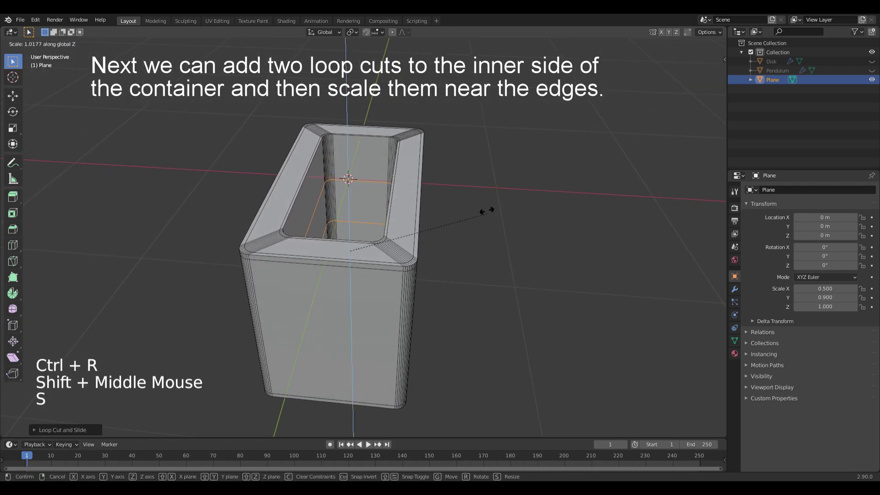
{"action": "left_click", "coordinate": [514, 297]}
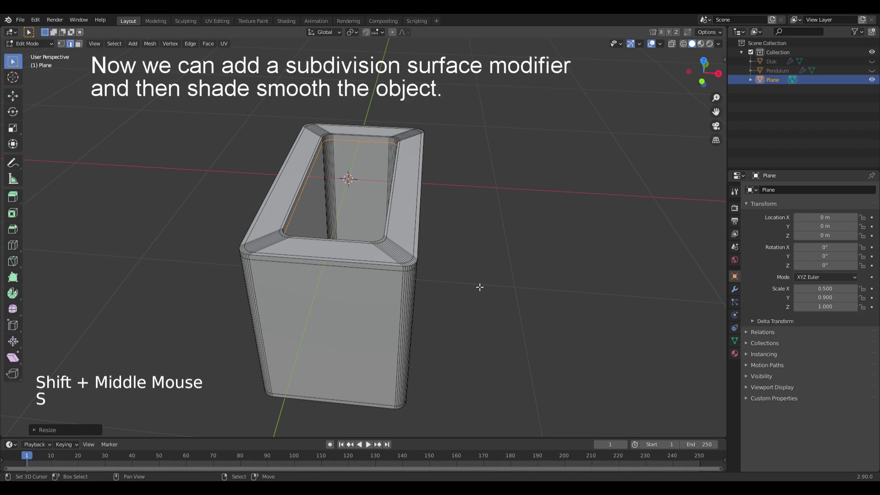
Step: Back in Object Mode, add a level 2 Subdivision Surface modifier to the container and shade it smooth
{"action": "key", "text": "Tab"}
{"action": "key", "text": "ctrl+2"}
{"action": "key", "text": "w"}
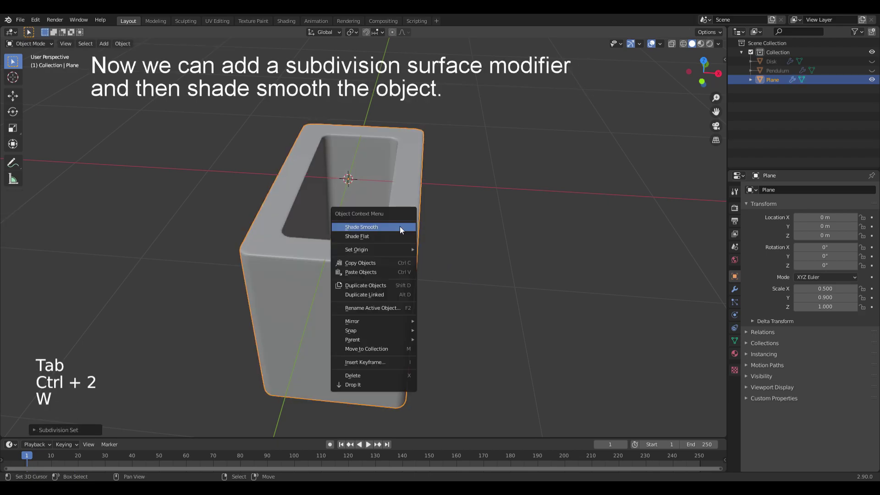
{"action": "left_click", "coordinate": [369, 224]}
Step: Move the container up 0.25 m along the Z axis
{"action": "middle_click_drag", "start_coordinate": [369, 266], "coordinate": [377, 285]}
{"action": "middle_click_drag", "start_coordinate": [376, 285], "coordinate": [355, 255]}
{"action": "key", "text": "g"}
{"action": "key", "text": "z"}
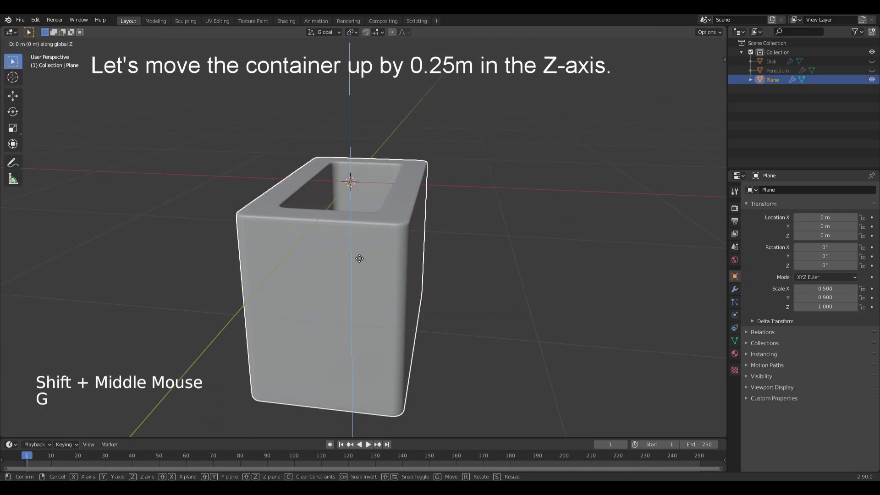
{"action": "type", "text": ".25"}
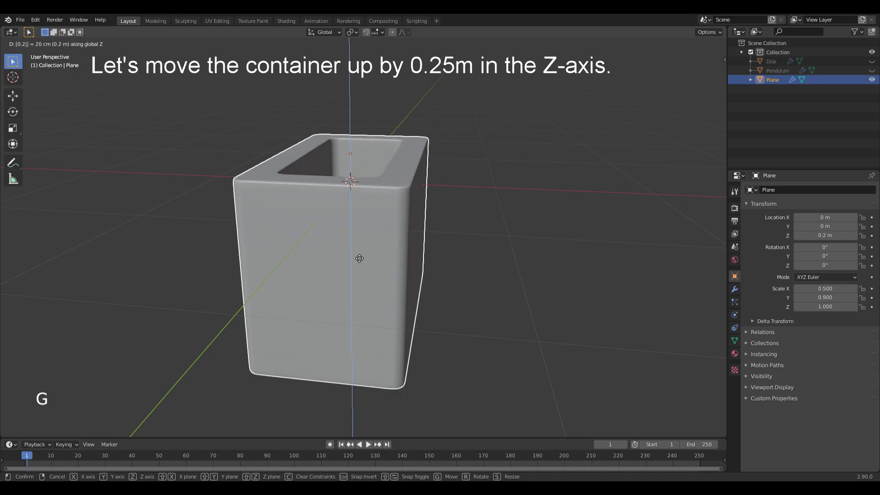
{"action": "key", "text": "Return"}
Step: Rename the selected plane object as Container
{"action": "middle_click_drag", "start_coordinate": [355, 254], "coordinate": [380, 242]}
{"action": "middle_click_drag", "start_coordinate": [381, 242], "coordinate": [405, 249], "text": "shift"}
{"action": "key", "text": "F2"}
{"action": "type", "text": "Container"}
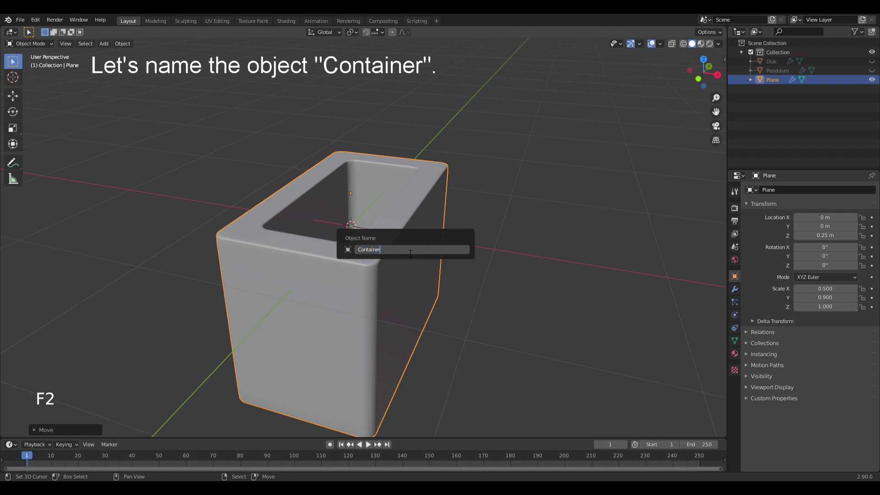
{"action": "key", "text": "Return"}
Step: Hide the container, then add a new plane and scale it by 10
{"action": "middle_click_drag", "start_coordinate": [389, 199], "coordinate": [427, 245], "text": "ctrl"}
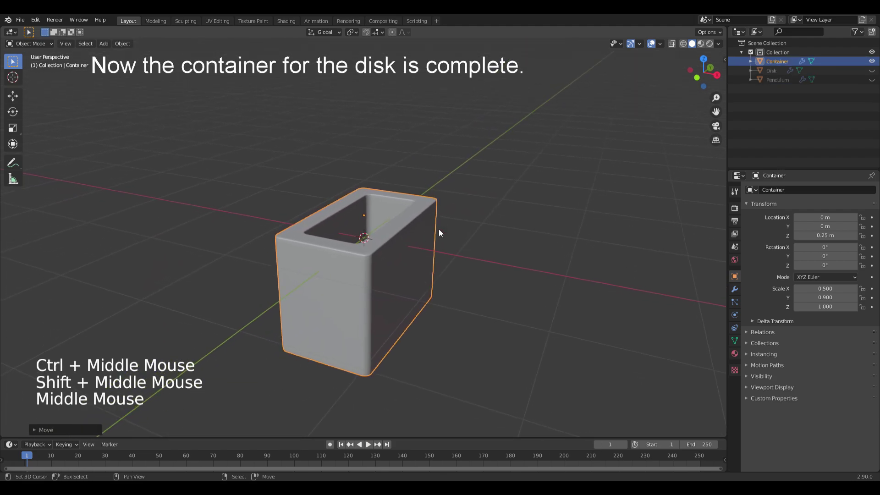
{"action": "key", "text": "h"}
{"action": "key", "text": "shift+a"}
{"action": "mouse_move", "coordinate": [365, 191]}
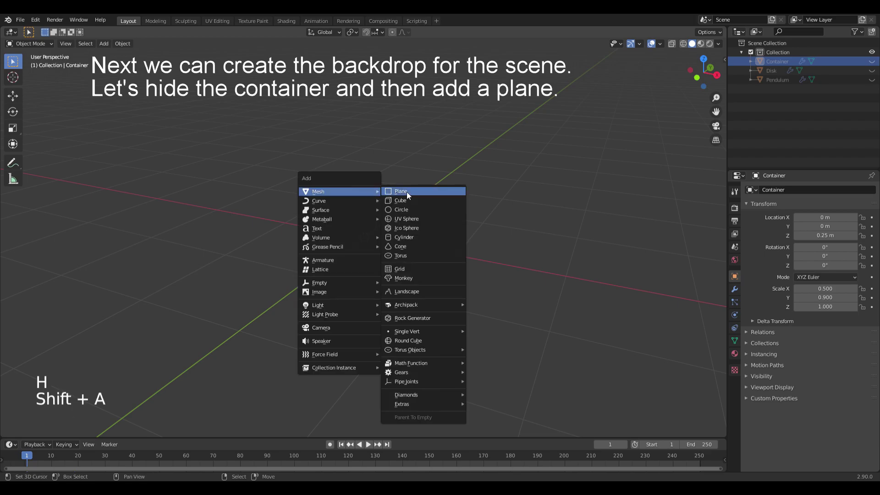
{"action": "left_click", "coordinate": [407, 192]}
{"action": "type", "text": "s10"}
{"action": "key", "text": "Return"}
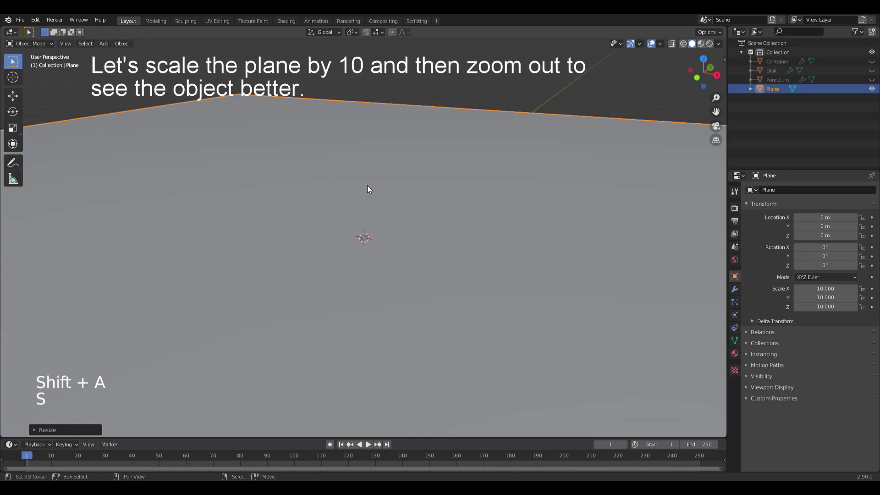
Step: In Edit Mode, extrude the plane's back edge up 10 m along the Z axis
{"action": "middle_click_drag", "start_coordinate": [302, 106], "coordinate": [404, 301], "text": "ctrl"}
{"action": "key", "text": "Tab"}
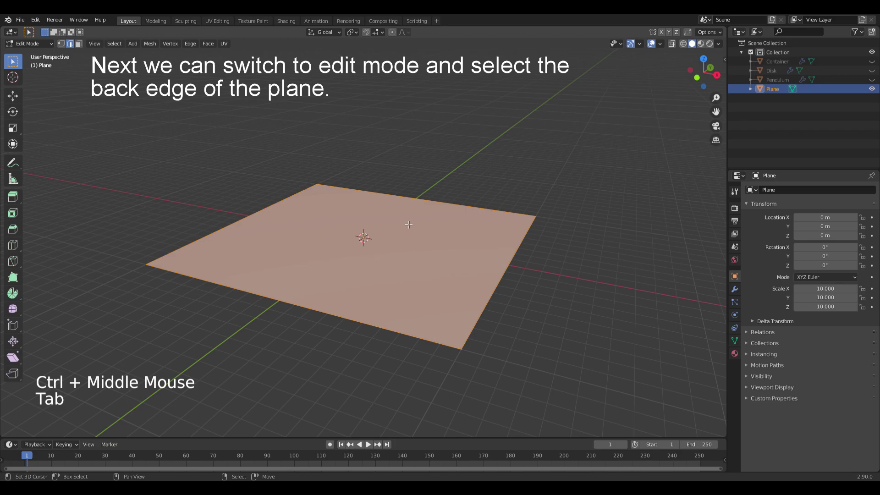
{"action": "right_click", "coordinate": [403, 202]}
{"action": "type", "text": "ez"}
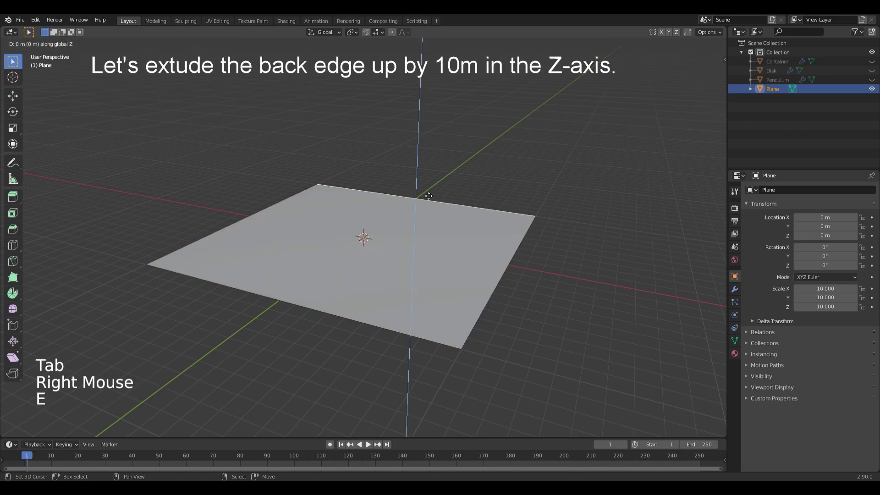
{"action": "type", "text": "10"}
{"action": "key", "text": "Return"}
Step: Bevel the corner edge between the floor and the back wall with 16 segments and a width of about 0.34 m
{"action": "right_click", "coordinate": [451, 190]}
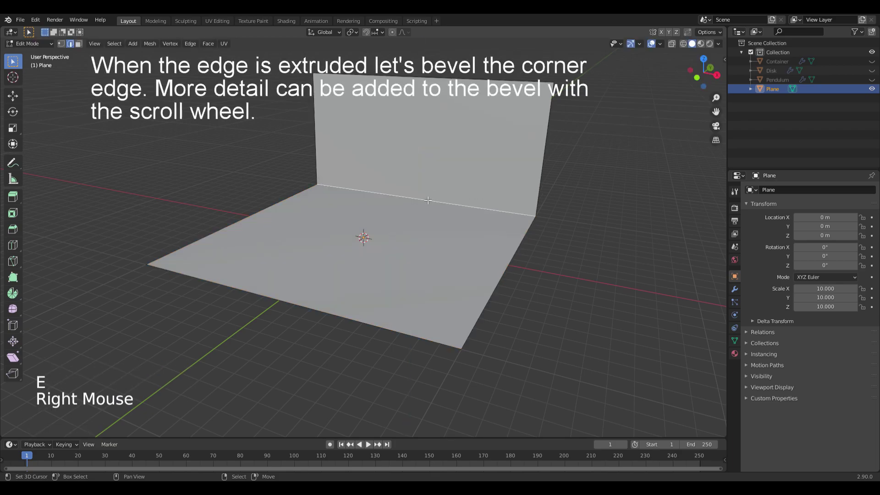
{"action": "key", "text": "ctrl+b"}
{"action": "scroll", "coordinate": [477, 169], "scroll_direction": "up", "scroll_amount": 20}
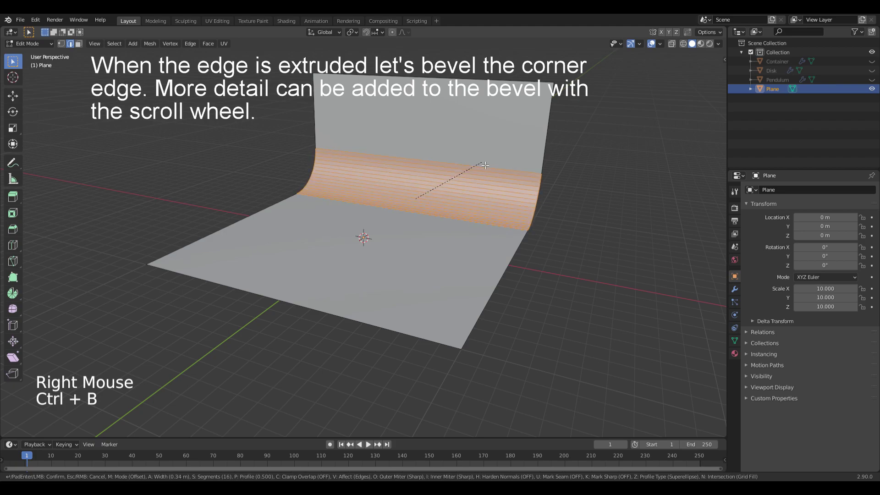
{"action": "left_click", "coordinate": [486, 164]}
Step: Add two loop cuts running from the floor up the back wall and scale them along X close to the side edges
{"action": "key", "text": "ctrl+r"}
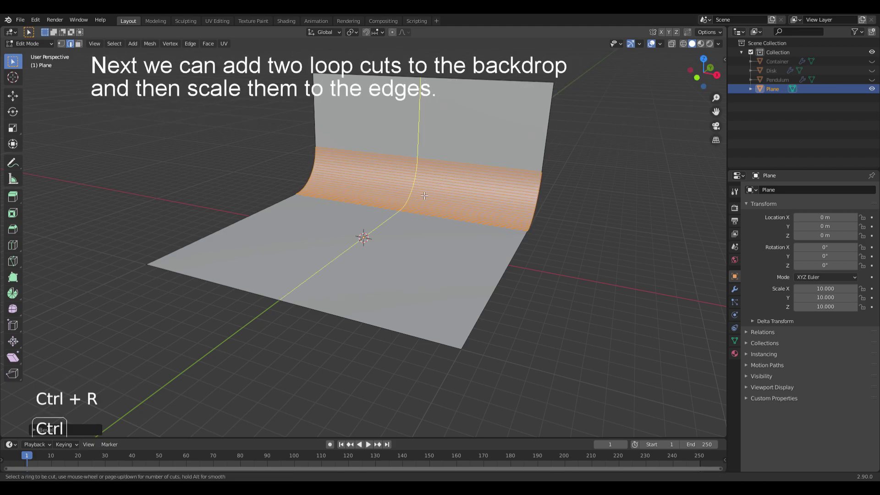
{"action": "scroll", "coordinate": [424, 196], "scroll_direction": "up", "scroll_amount": 1}
{"action": "left_click", "coordinate": [425, 196]}
{"action": "key", "text": "s"}
{"action": "key", "text": "x"}
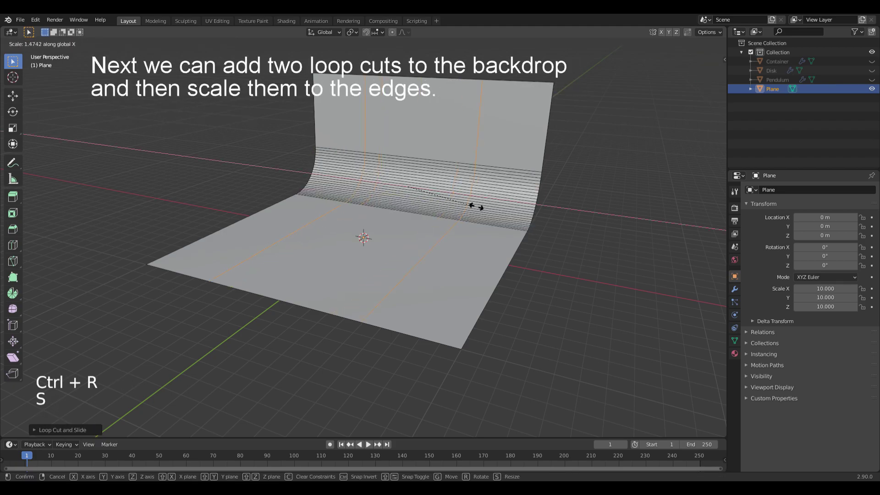
{"action": "left_click", "coordinate": [536, 213]}
Step: Back in Object Mode, add a level 2 Subdivision Surface modifier to the plane and shade it smooth
{"action": "key", "text": "Tab"}
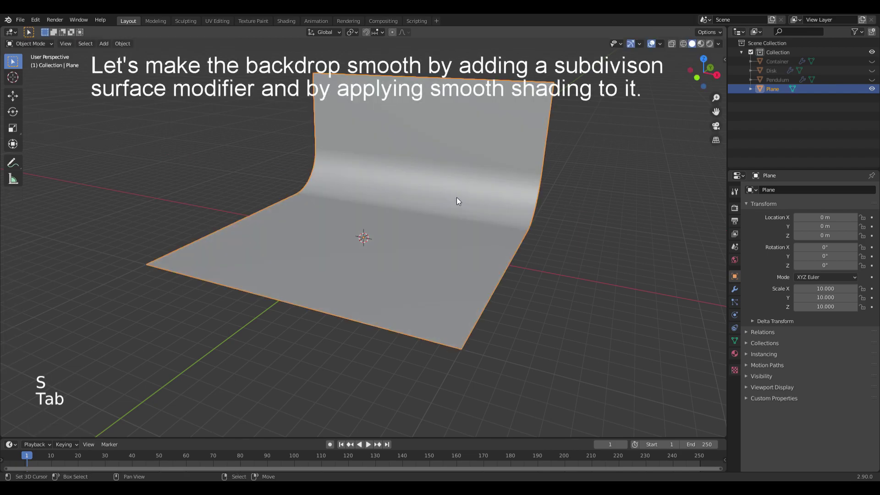
{"action": "key", "text": "ctrl+2"}
{"action": "key", "text": "w"}
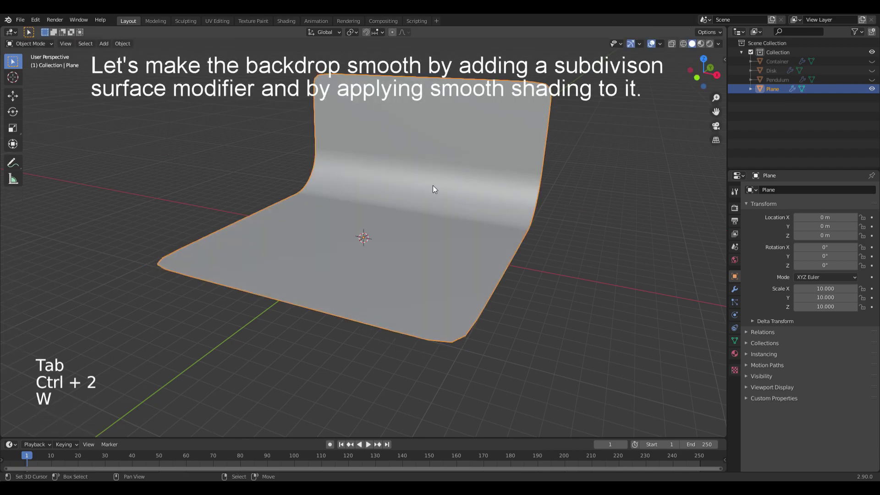
Step: Rotate the curved plane 28° about the Z axis and move it down 1 m along Z
{"action": "type", "text": "rz28"}
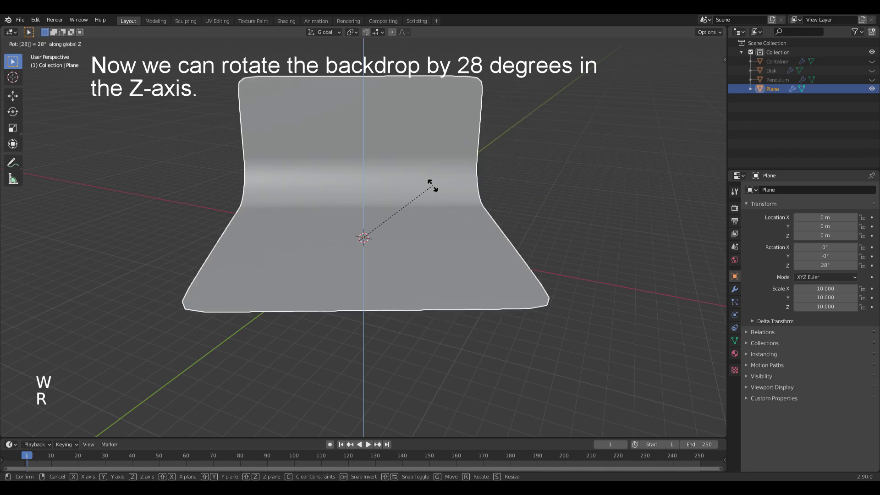
{"action": "left_click", "coordinate": [433, 185]}
{"action": "type", "text": "gz-1"}
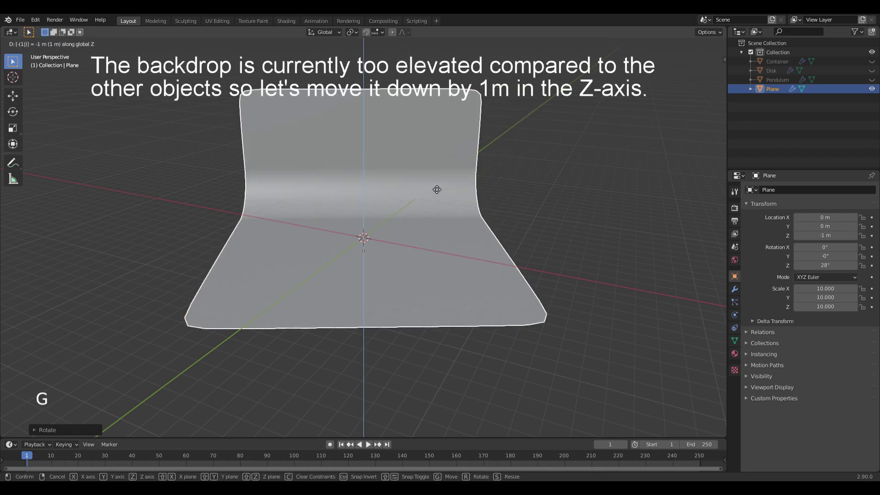
{"action": "left_click", "coordinate": [436, 190]}
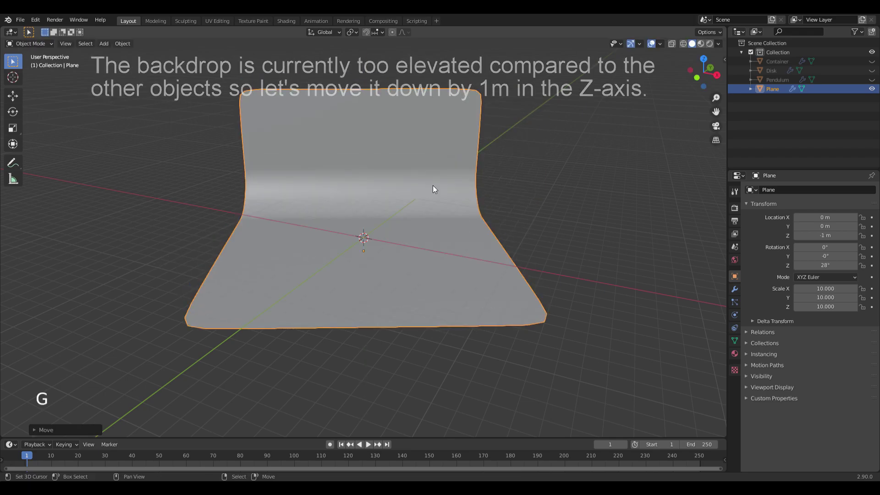
Step: Rename the curved plane as Backdrop
{"action": "key", "text": "F2"}
{"action": "type", "text": "Backdrop"}
{"action": "key", "text": "Return"}
Step: Hide the backdrop and unhide the container and the disk
{"action": "middle_click_drag", "start_coordinate": [424, 232], "coordinate": [434, 193], "text": "ctrl"}
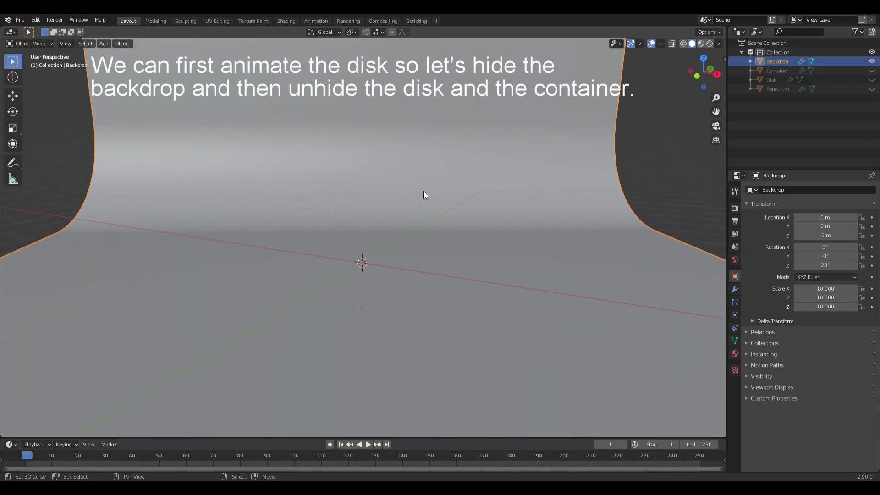
{"action": "key", "text": "h"}
{"action": "left_click", "coordinate": [871, 71]}
{"action": "left_click", "coordinate": [871, 80]}
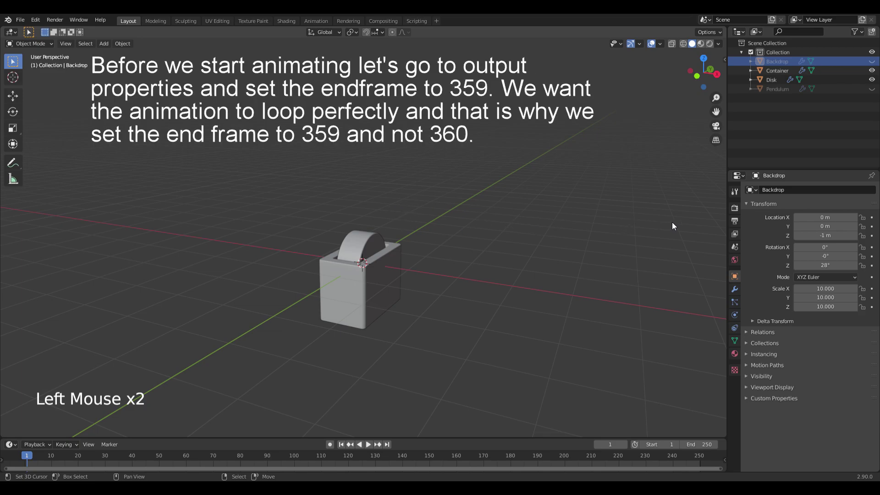
Step: Set the scene's end frame to 359 and its frame rate to 60 fps
{"action": "left_click", "coordinate": [735, 221]}
{"action": "left_click", "coordinate": [837, 281]}
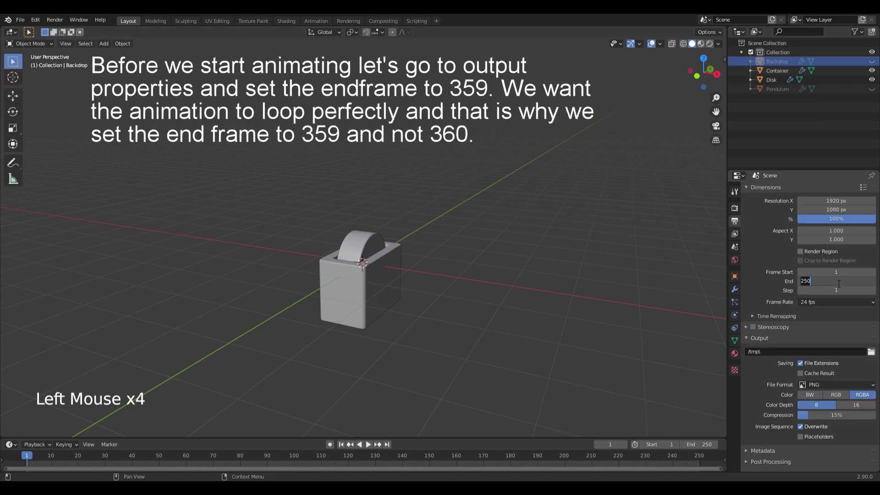
{"action": "type", "text": "359"}
{"action": "key", "text": "Return"}
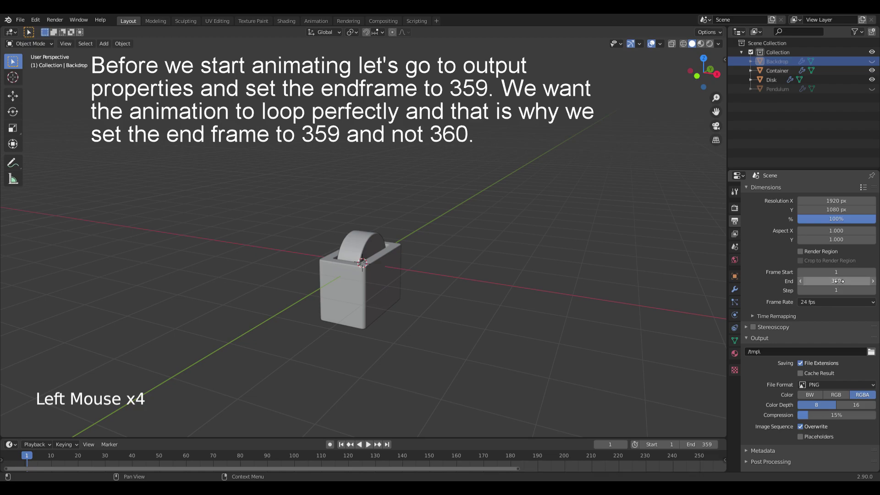
{"action": "left_click", "coordinate": [825, 302]}
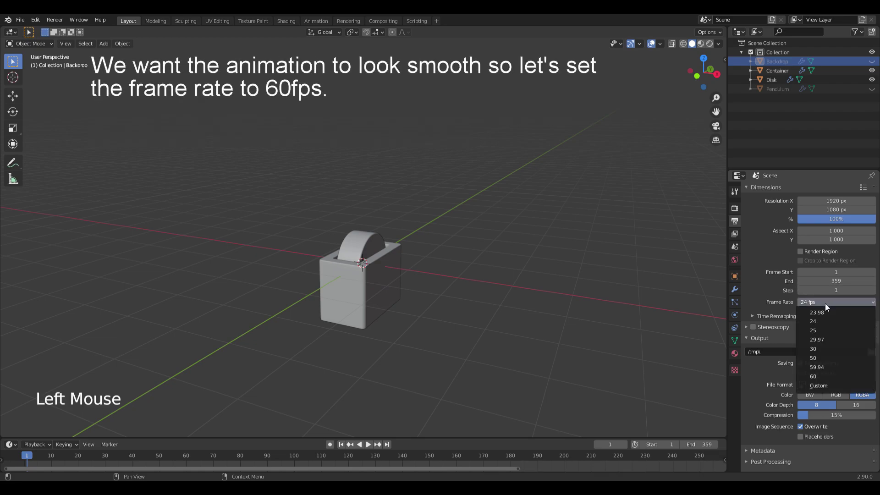
{"action": "left_click", "coordinate": [820, 374]}
Step: At frame 40, set the disk's Z location to -0.25 m and insert a location keyframe
{"action": "right_click", "coordinate": [352, 245]}
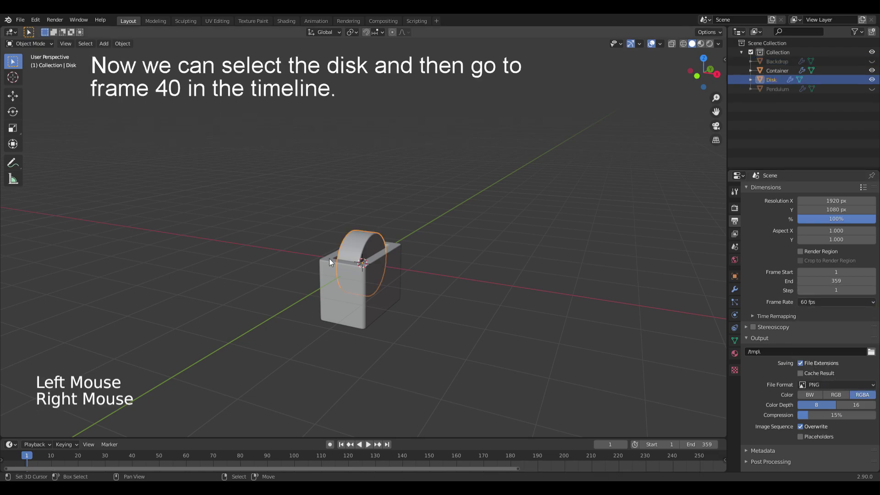
{"action": "left_click", "coordinate": [132, 462]}
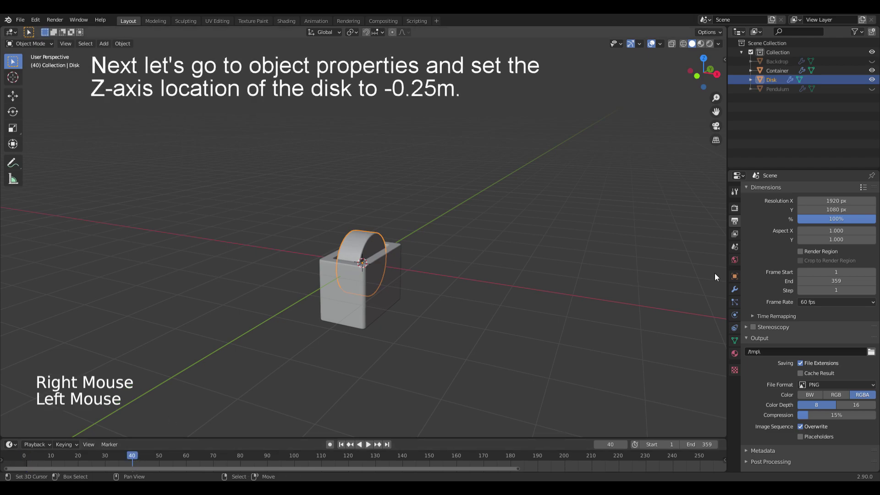
{"action": "left_click", "coordinate": [735, 276]}
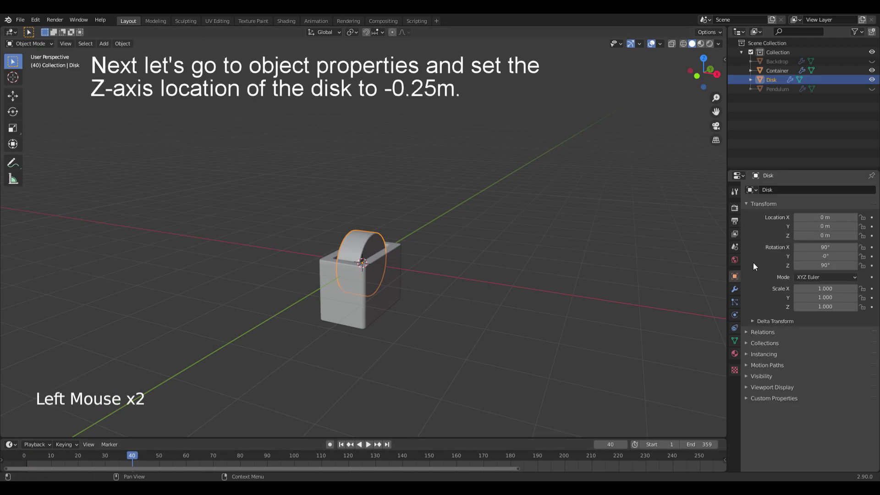
{"action": "left_click", "coordinate": [827, 239]}
{"action": "type", "text": "-0.25"}
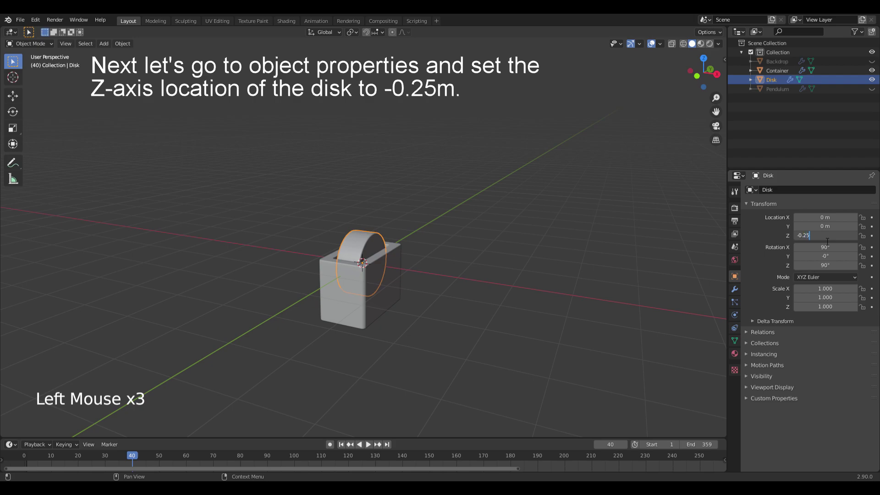
{"action": "key", "text": "Return"}
{"action": "key", "text": "i"}
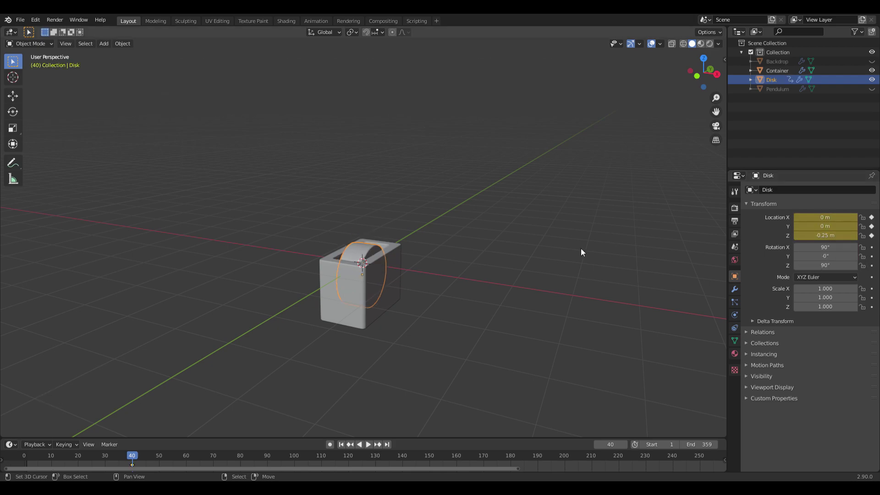
Step: At frame 90, set the disk's Z location to 2.5 m and insert a location keyframe
{"action": "left_click", "coordinate": [268, 462]}
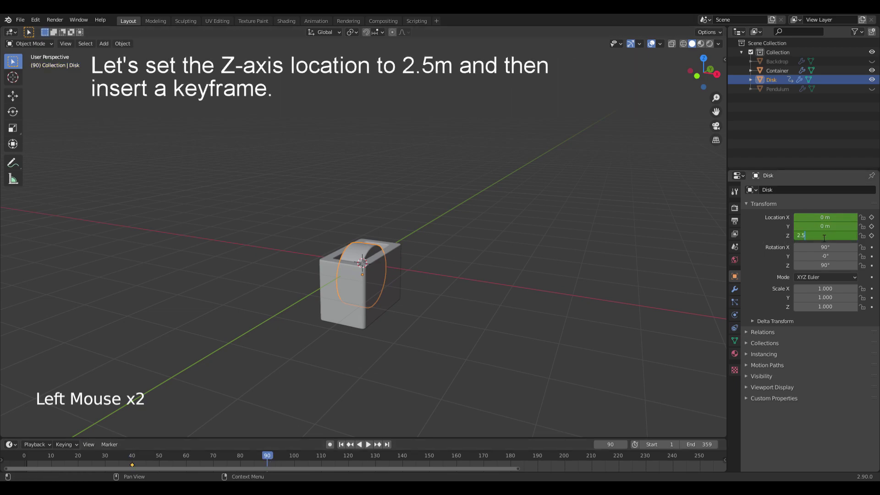
{"action": "key", "text": "Return"}
{"action": "key", "text": "i"}
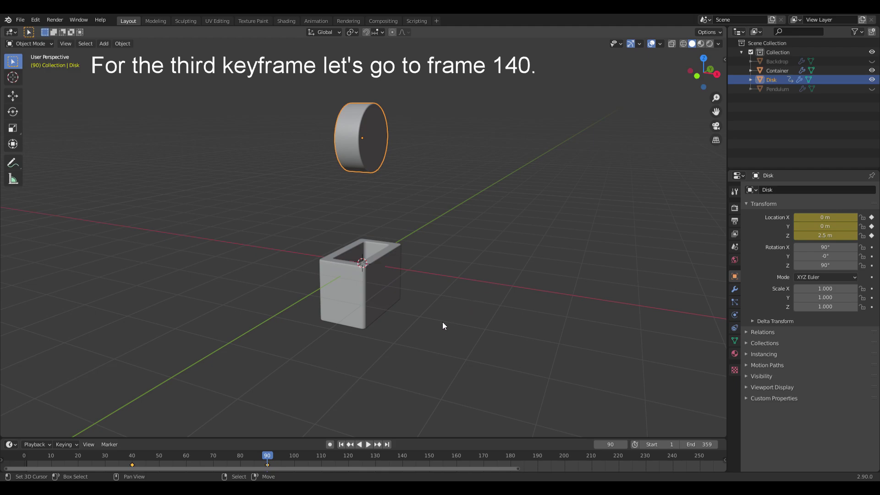
Step: At frame 140, set the disk's Z location to 0 m and insert a location keyframe
{"action": "left_click", "coordinate": [403, 461]}
{"action": "double_click", "coordinate": [829, 234]}
{"action": "type", "text": "0"}
{"action": "key", "text": "Return"}
{"action": "key", "text": "i"}
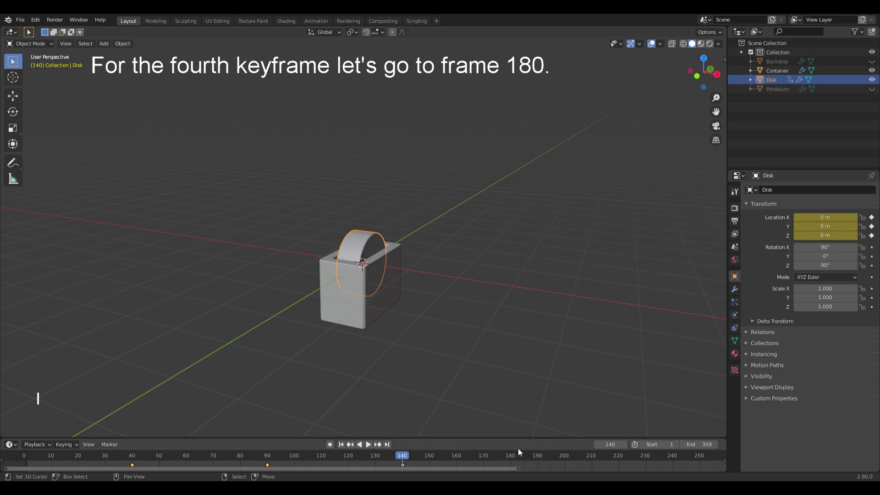
Step: Keyframe the disk's location at frame 180 with Z at -0.25 m, and again at frame 220 with the same values
{"action": "left_click", "coordinate": [511, 460]}
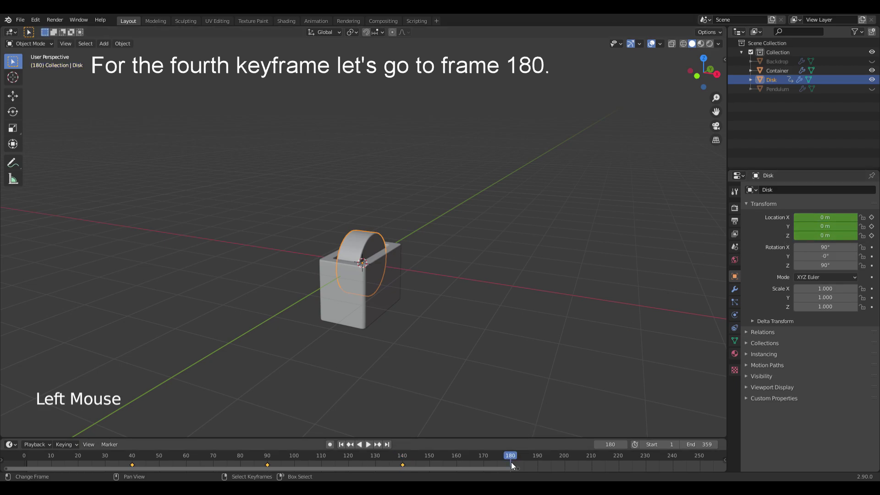
{"action": "left_click", "coordinate": [826, 235]}
{"action": "type", "text": "-0.25"}
{"action": "key", "text": "Return"}
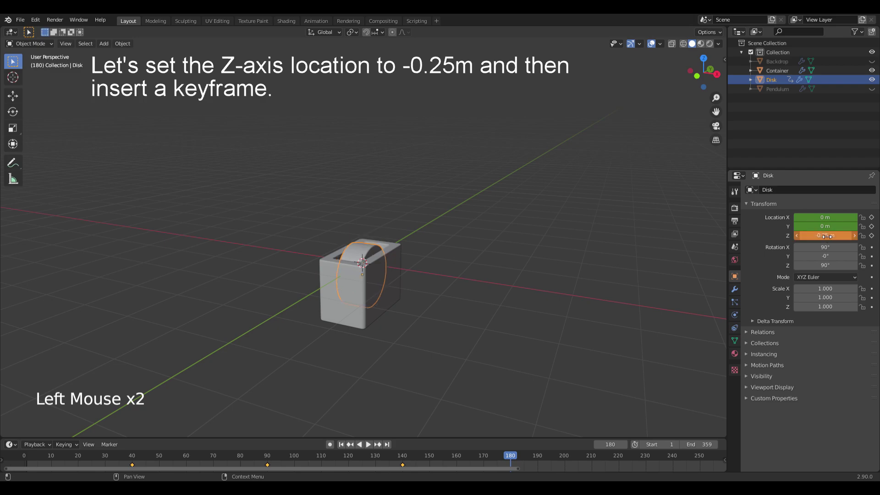
{"action": "key", "text": "i"}
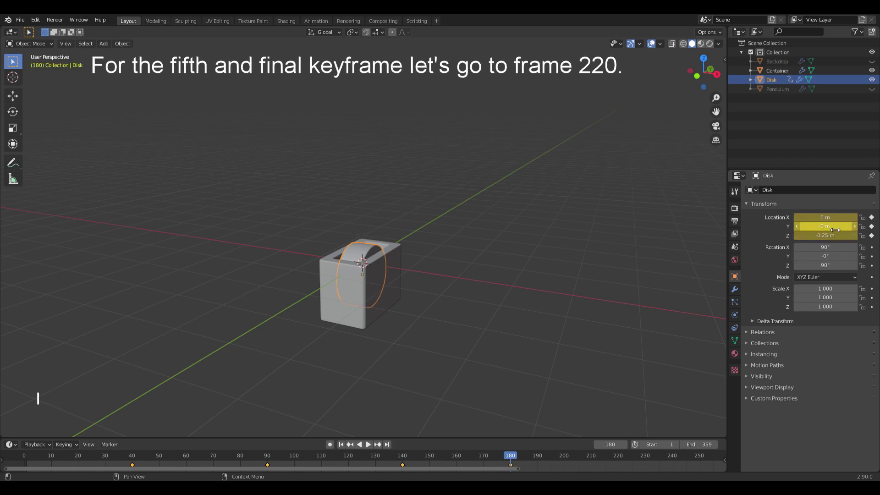
{"action": "left_click", "coordinate": [618, 462]}
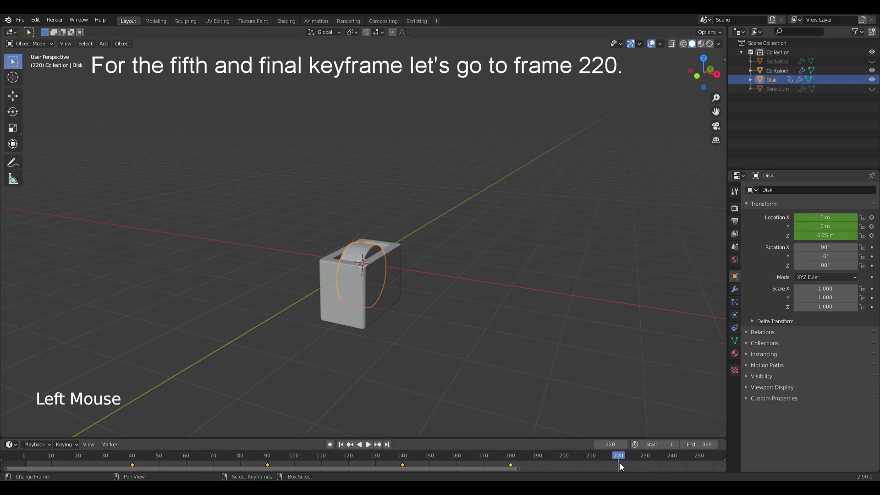
{"action": "key", "text": "i"}
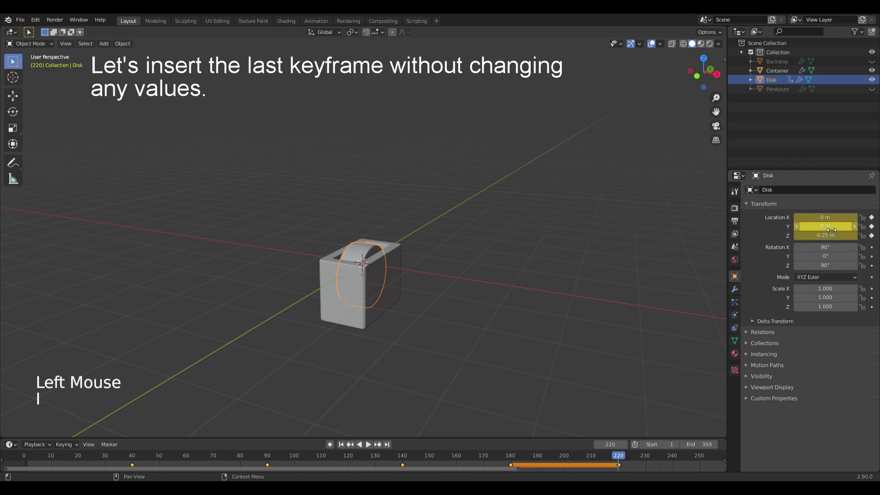
Step: Play the disk animation from frame 30, stop it, and go to frame 40
{"action": "left_click", "coordinate": [106, 460]}
{"action": "key", "text": "space"}
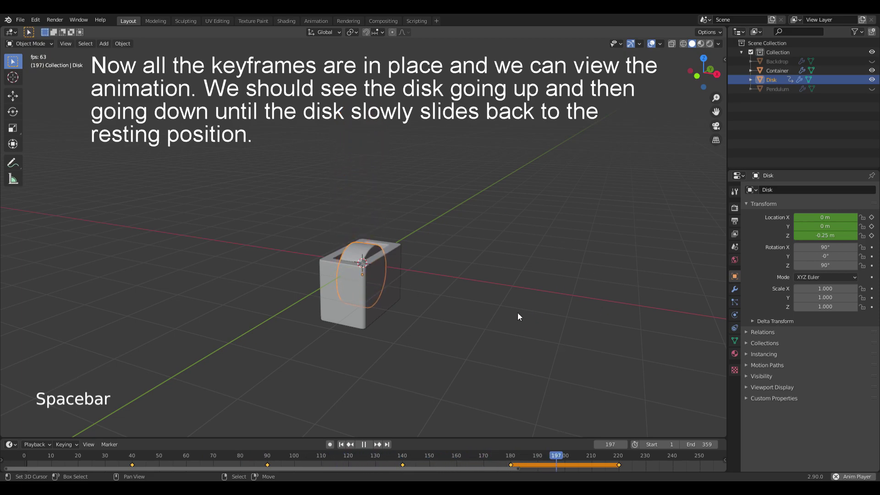
{"action": "key", "text": "space"}
{"action": "left_click", "coordinate": [132, 463]}
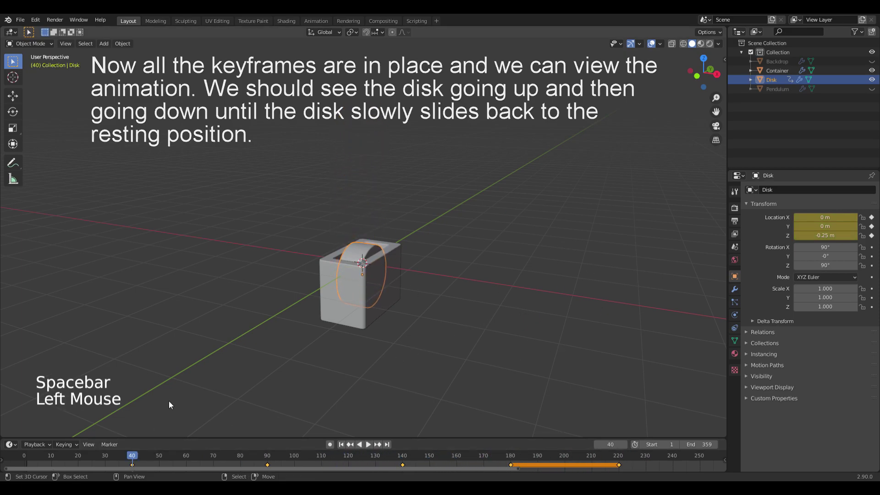
Step: Split the 3D viewport horizontally into two areas and change the lower one to the Graph Editor
{"action": "right_click", "coordinate": [724, 205]}
{"action": "left_click", "coordinate": [705, 211]}
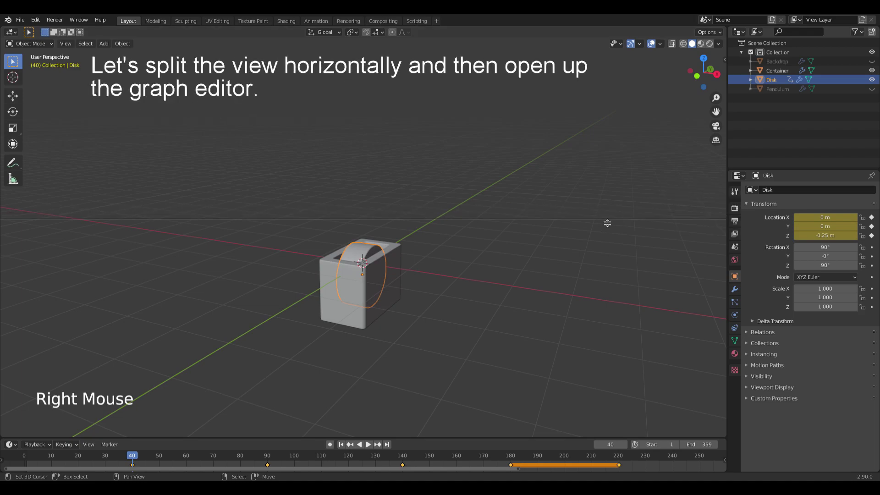
{"action": "left_click", "coordinate": [607, 221]}
{"action": "left_click", "coordinate": [11, 227]}
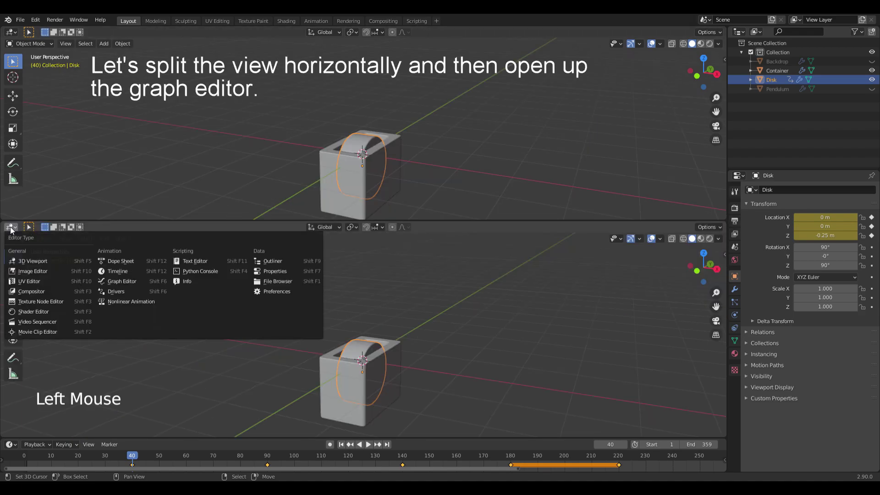
{"action": "left_click", "coordinate": [125, 280]}
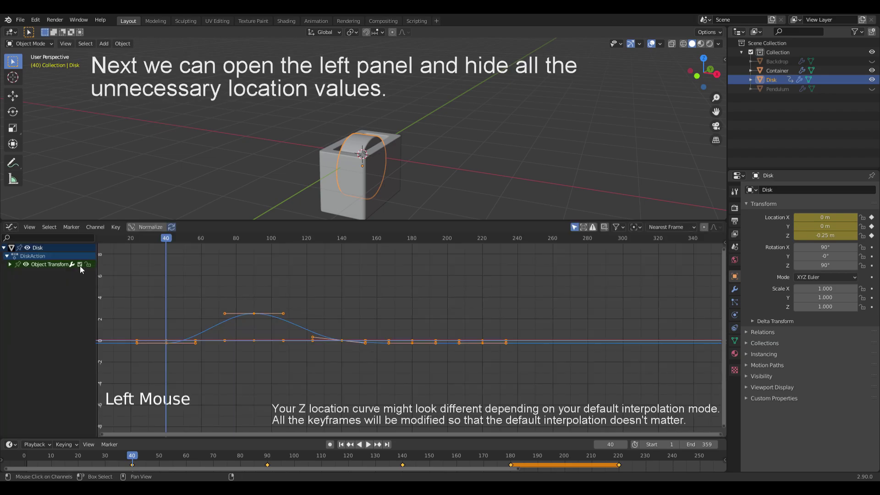
Step: Show only the disk's Z Location curve in the Graph Editor and open the sidebar with its curve and keyframe properties
{"action": "left_click", "coordinate": [11, 265]}
{"action": "left_click", "coordinate": [30, 289]}
{"action": "scroll", "coordinate": [323, 317], "scroll_direction": "up", "scroll_amount": 3}
{"action": "middle_click_drag", "start_coordinate": [322, 317], "coordinate": [428, 320]}
{"action": "key", "text": "n"}
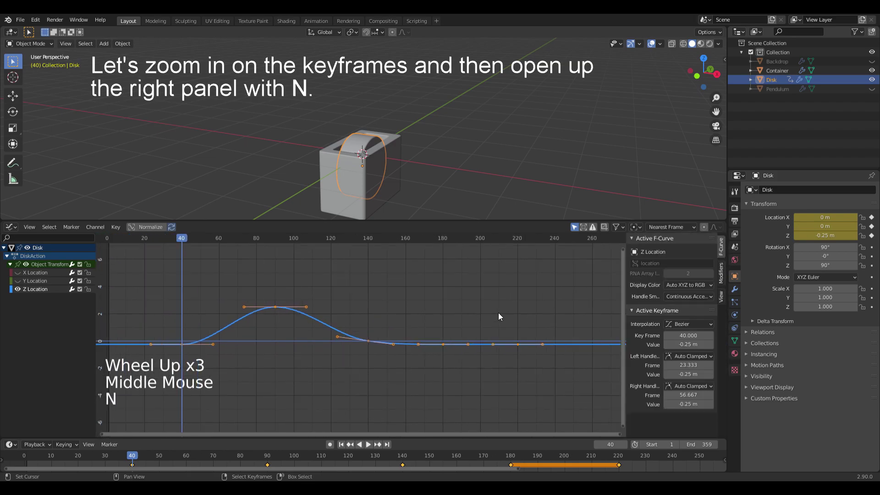
Step: Set the Z Location keyframes at frames 40 and 90 to Quadratic interpolation with Ease Out easing
{"action": "right_click", "coordinate": [183, 343]}
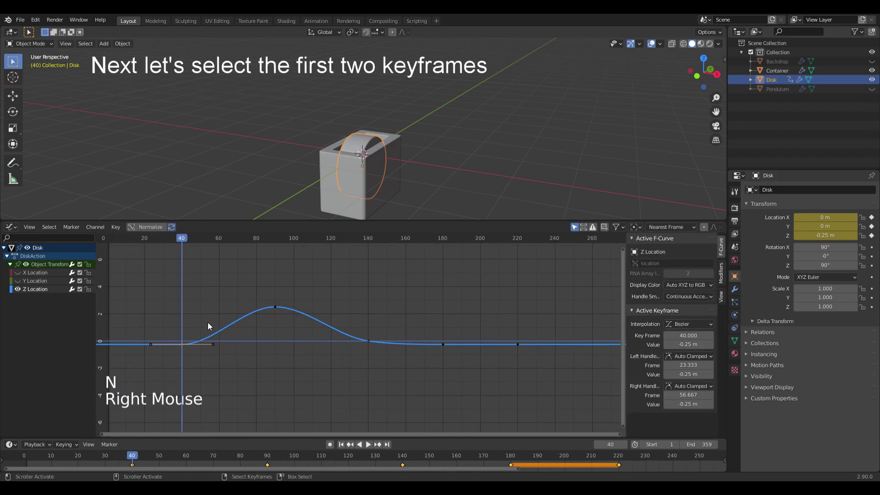
{"action": "right_click", "coordinate": [274, 308], "text": "shift"}
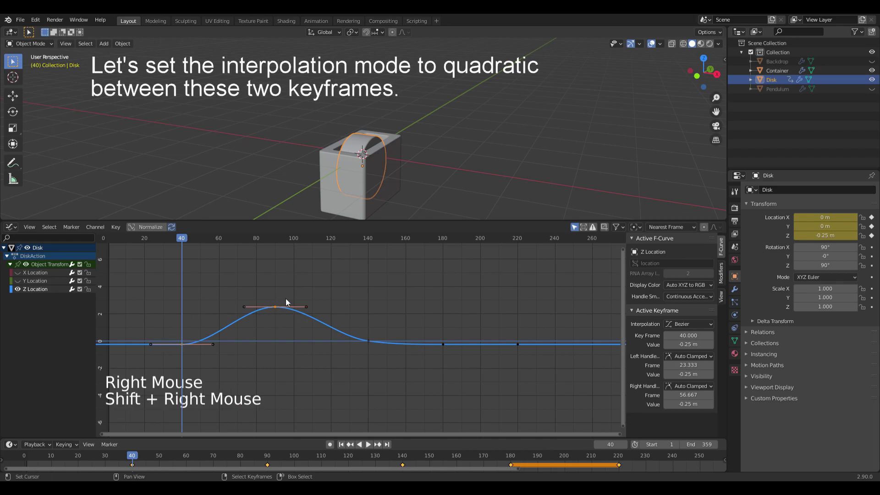
{"action": "left_click", "coordinate": [689, 323]}
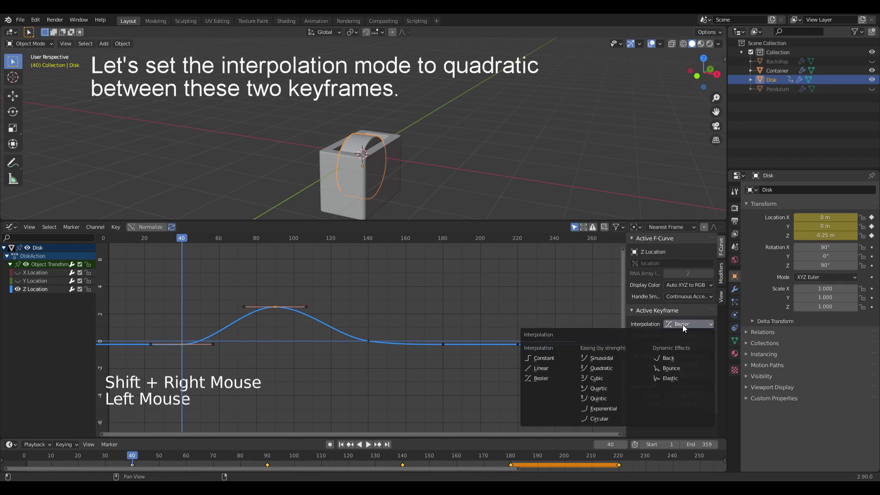
{"action": "left_click", "coordinate": [605, 367]}
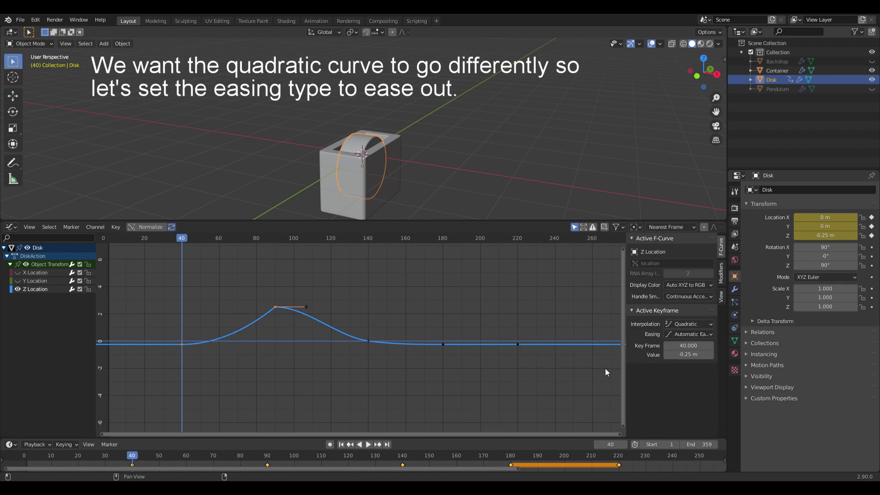
{"action": "left_click", "coordinate": [691, 335]}
{"action": "left_click", "coordinate": [691, 365]}
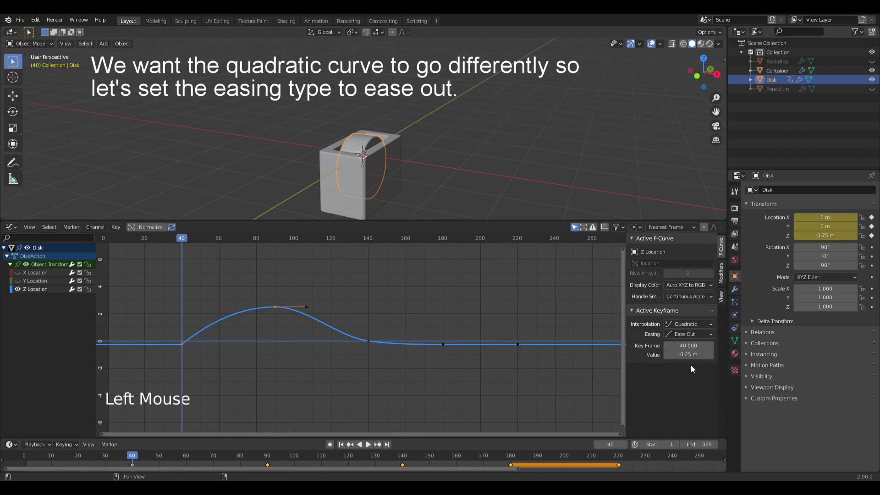
Step: Set the interpolation between the second and third Z Location keyframes, at frames 90 and 140, to Quadratic
{"action": "right_click", "coordinate": [367, 341]}
{"action": "right_click", "coordinate": [275, 307], "text": "shift"}
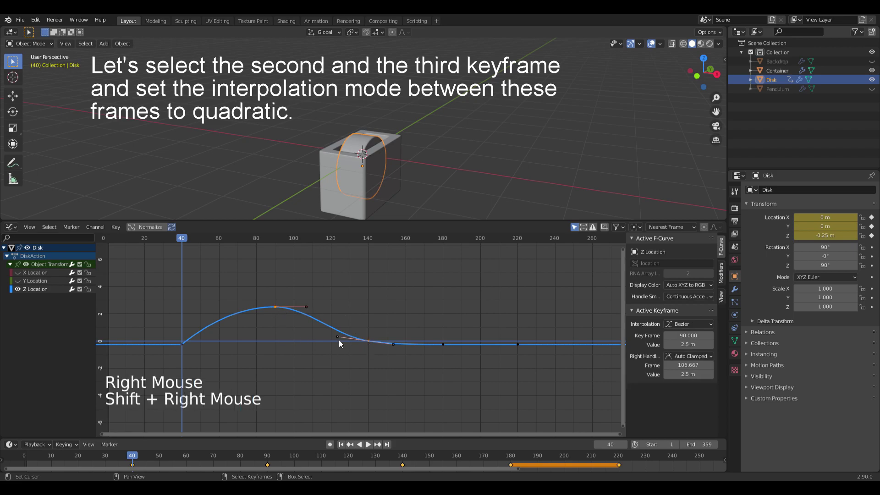
{"action": "left_click", "coordinate": [670, 325]}
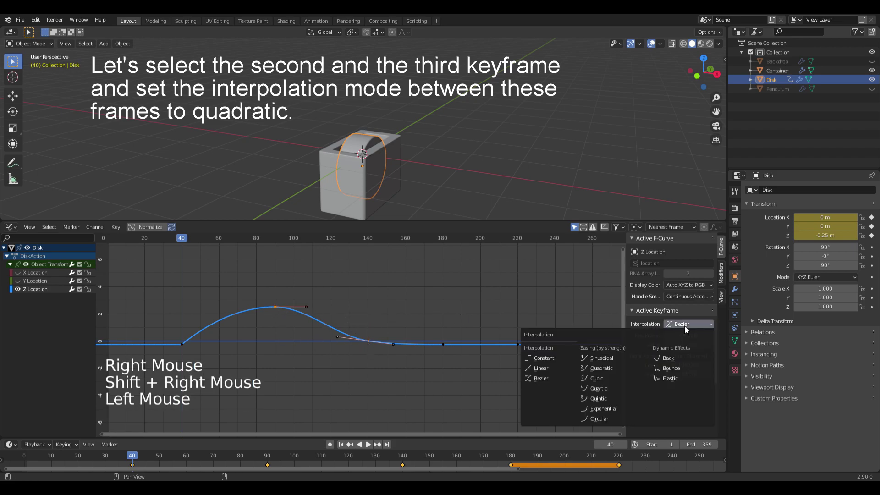
{"action": "left_click", "coordinate": [609, 368]}
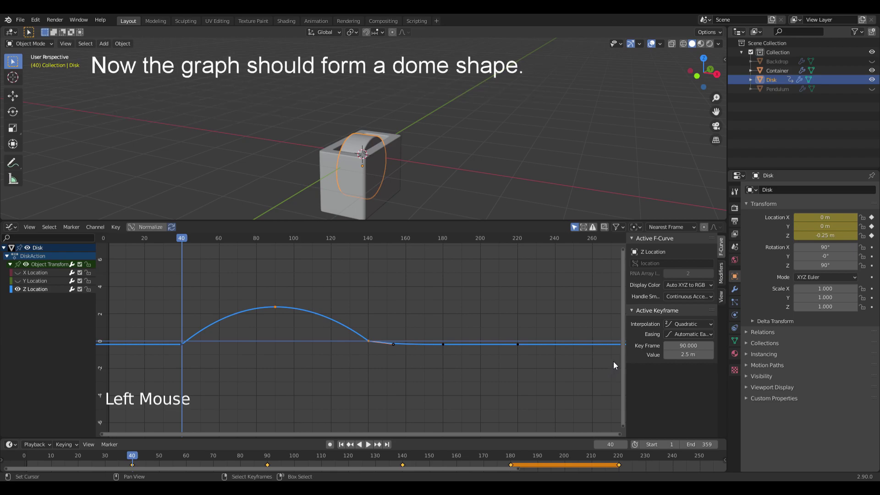
Step: Set the interpolation between the third and fourth Z Location keyframes, at frames 140 and 180, to Cubic with Ease Out easing
{"action": "right_click", "coordinate": [443, 344]}
{"action": "right_click", "coordinate": [368, 342], "text": "shift"}
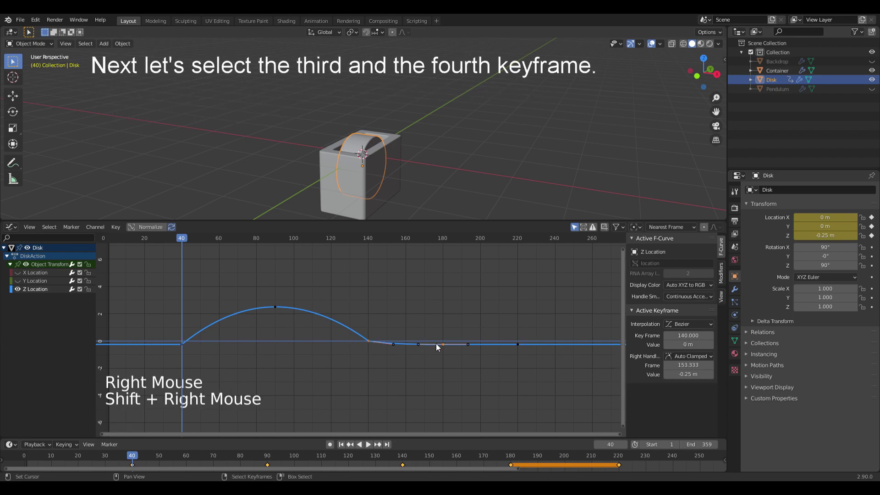
{"action": "left_click", "coordinate": [691, 323]}
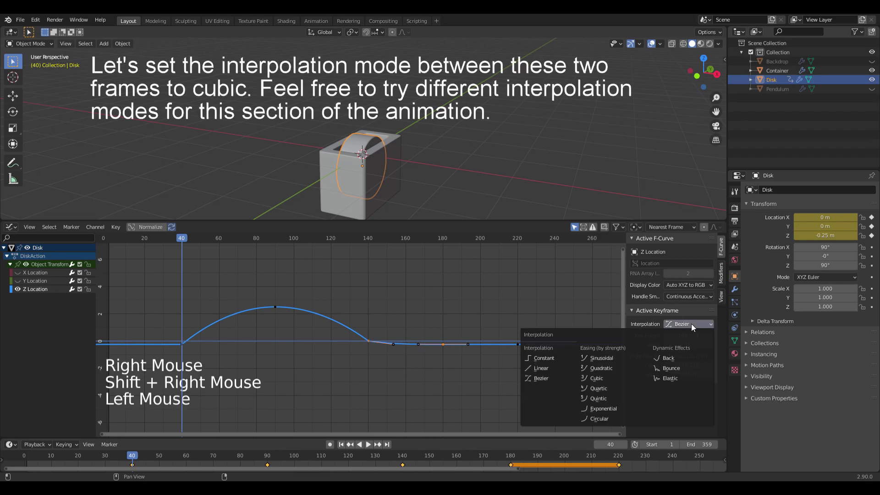
{"action": "left_click", "coordinate": [601, 377]}
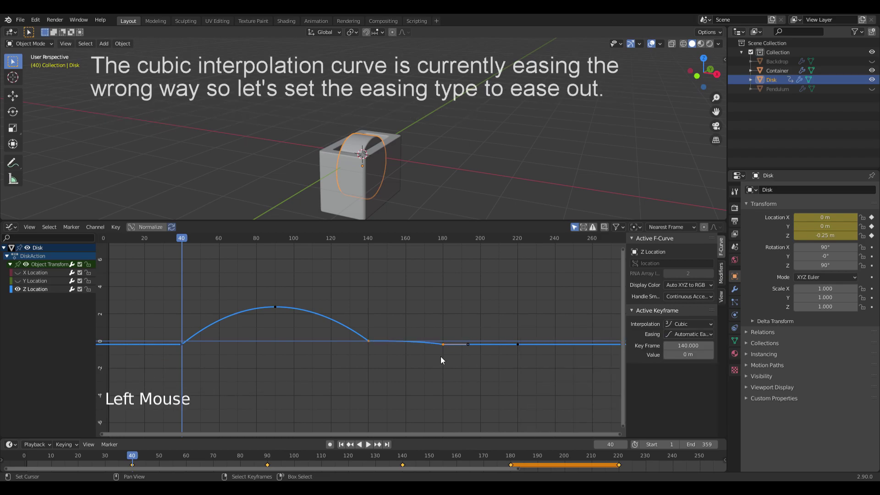
{"action": "left_click", "coordinate": [687, 334]}
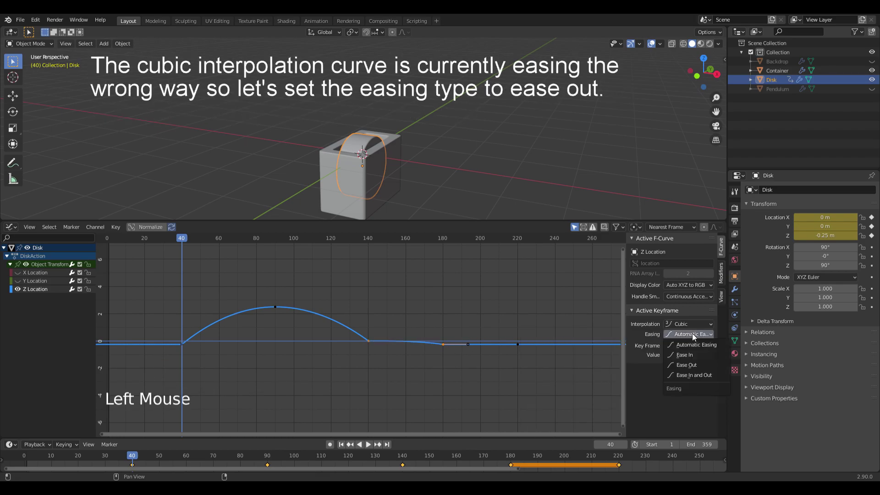
{"action": "left_click", "coordinate": [686, 362]}
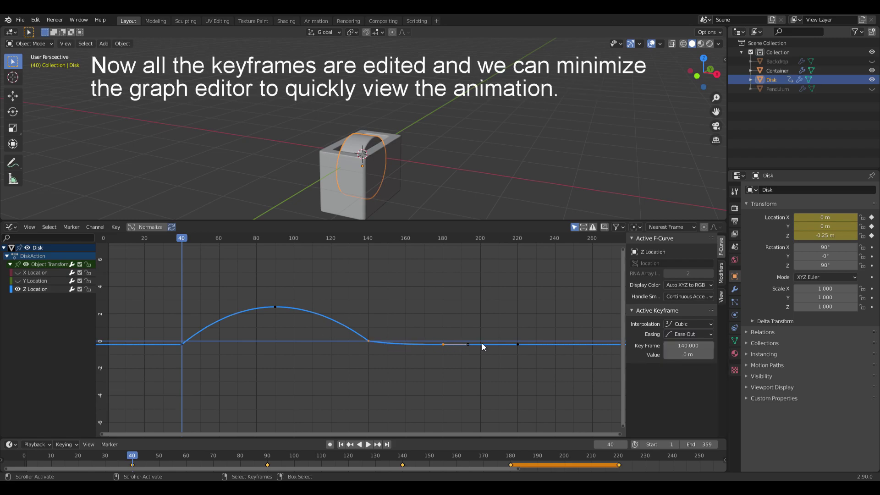
Step: Collapse the Graph Editor, play the disk animation, replay it from around frame 40, and stop it
{"action": "left_click_drag", "start_coordinate": [420, 221], "coordinate": [426, 429]}
{"action": "key", "text": "space"}
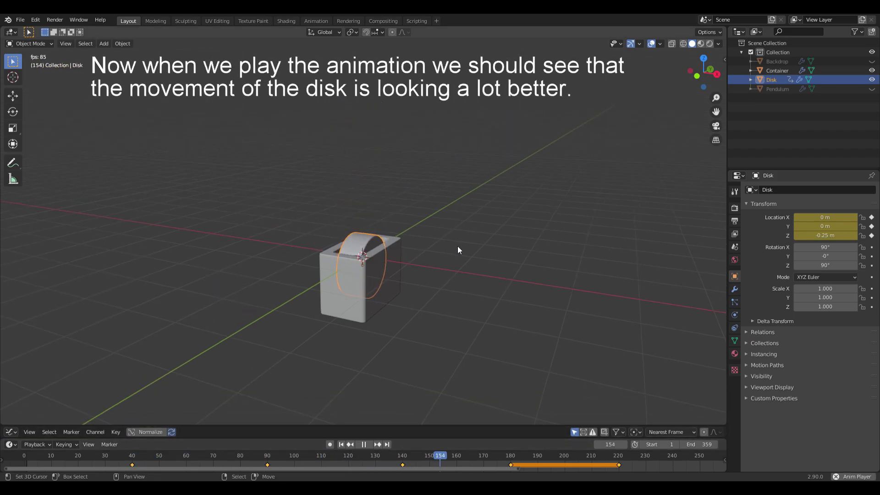
{"action": "key", "text": "space"}
{"action": "left_click", "coordinate": [127, 461]}
{"action": "key", "text": "space"}
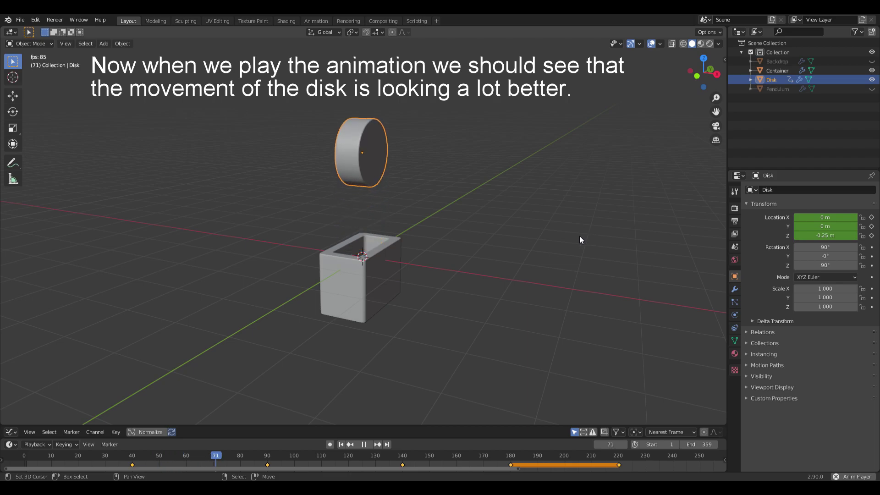
{"action": "key", "text": "space"}
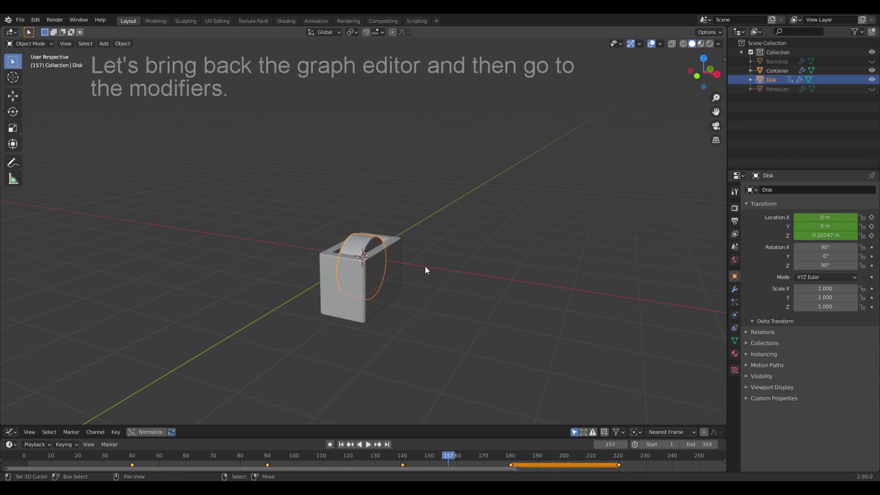
Step: Enlarge the Graph Editor again and add a Cycles modifier to the disk's Z Location curve
{"action": "left_click_drag", "start_coordinate": [391, 425], "coordinate": [414, 228]}
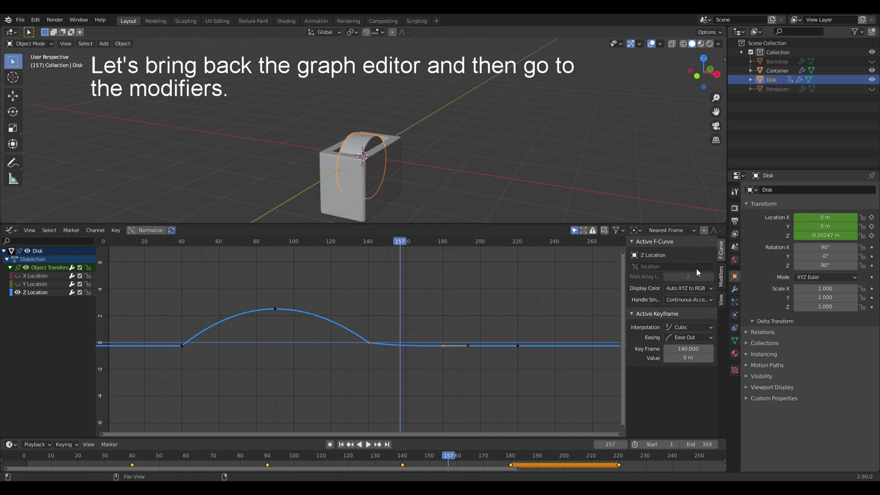
{"action": "left_click", "coordinate": [721, 277]}
{"action": "left_click", "coordinate": [659, 255]}
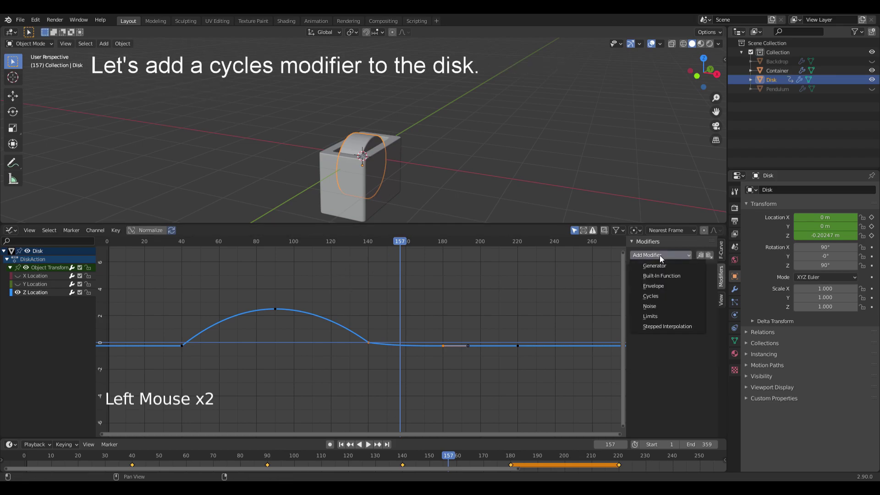
{"action": "left_click", "coordinate": [658, 295]}
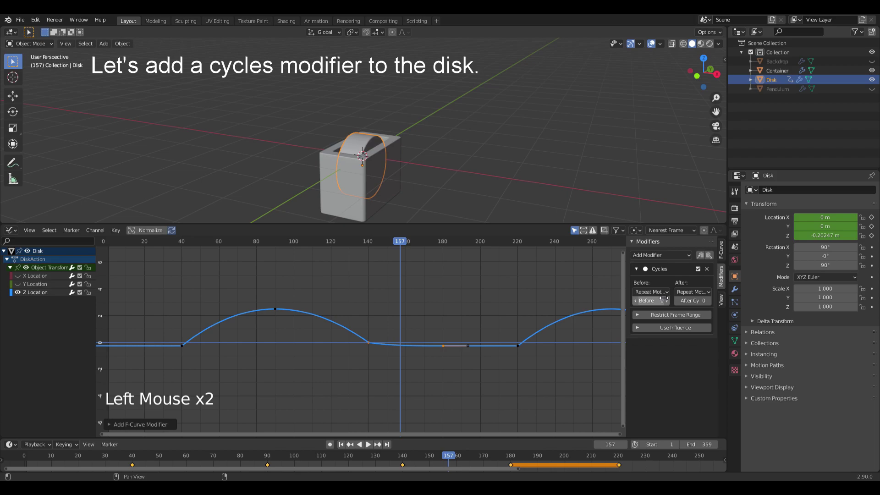
{"action": "scroll", "coordinate": [435, 326], "scroll_direction": "down", "scroll_amount": 5}
{"action": "scroll", "coordinate": [436, 330], "scroll_direction": "down", "scroll_amount": 2}
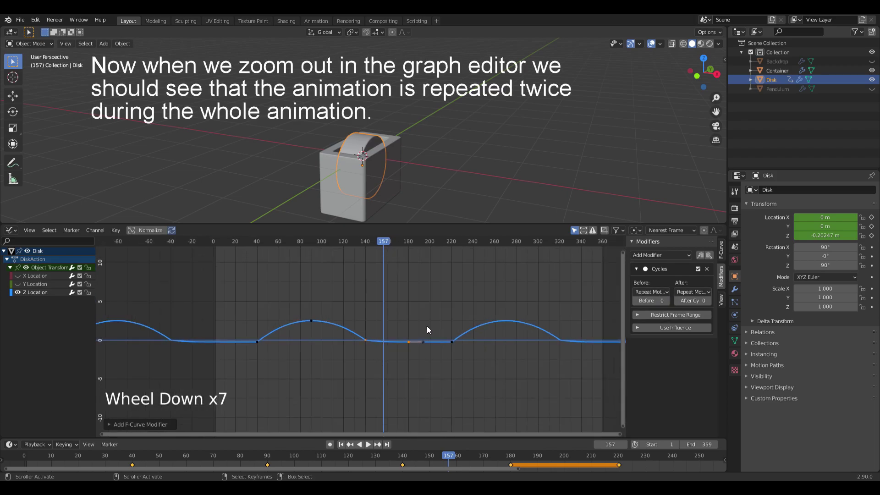
Step: Collapse the Graph Editor, play the looping disk animation across the full frame range, stop it, and return to frame 40
{"action": "left_click_drag", "start_coordinate": [422, 225], "coordinate": [412, 427]}
{"action": "key", "text": "space"}
{"action": "left_click_drag", "start_coordinate": [425, 468], "coordinate": [661, 469]}
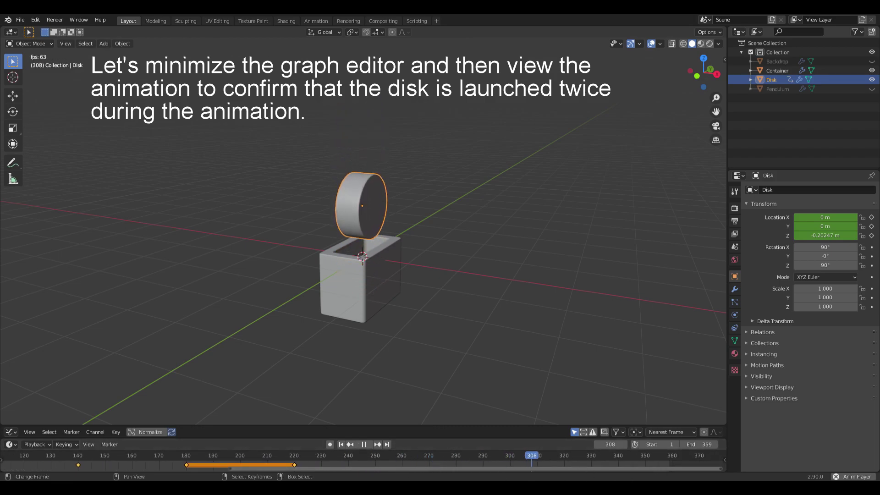
{"action": "left_click_drag", "start_coordinate": [542, 468], "coordinate": [328, 473]}
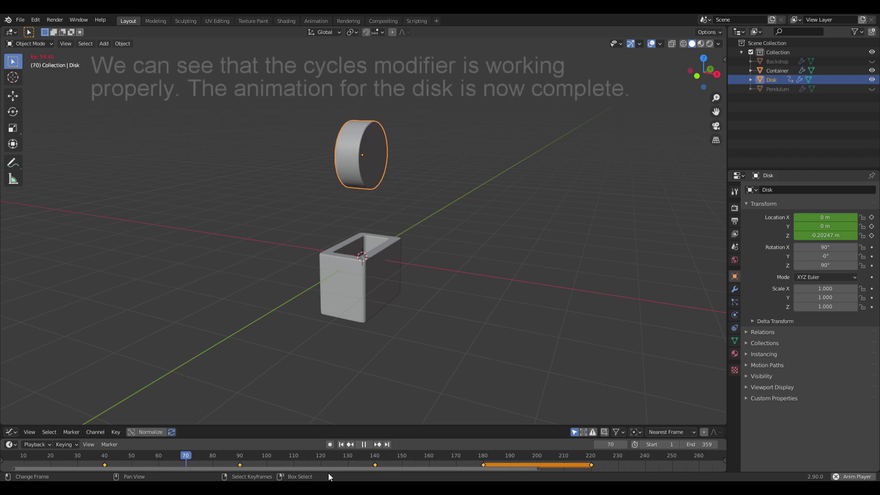
{"action": "key", "text": "space"}
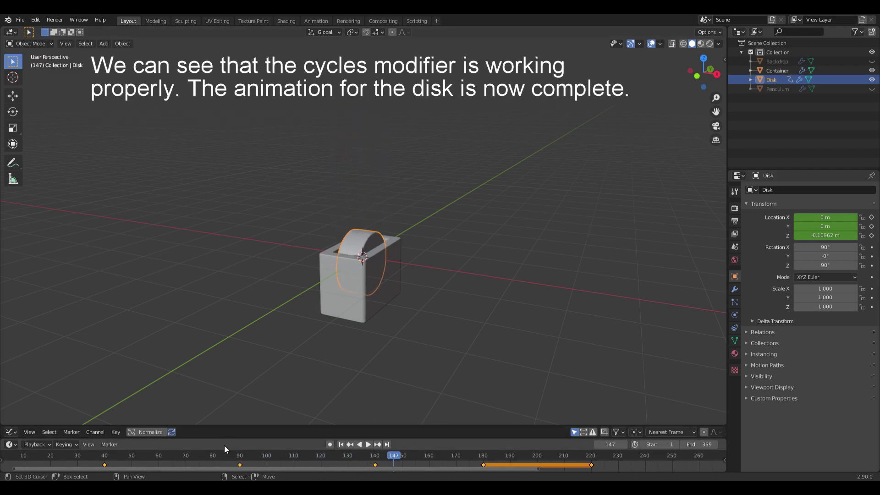
{"action": "left_click", "coordinate": [104, 463]}
{"action": "left_click_drag", "start_coordinate": [110, 469], "coordinate": [92, 466]}
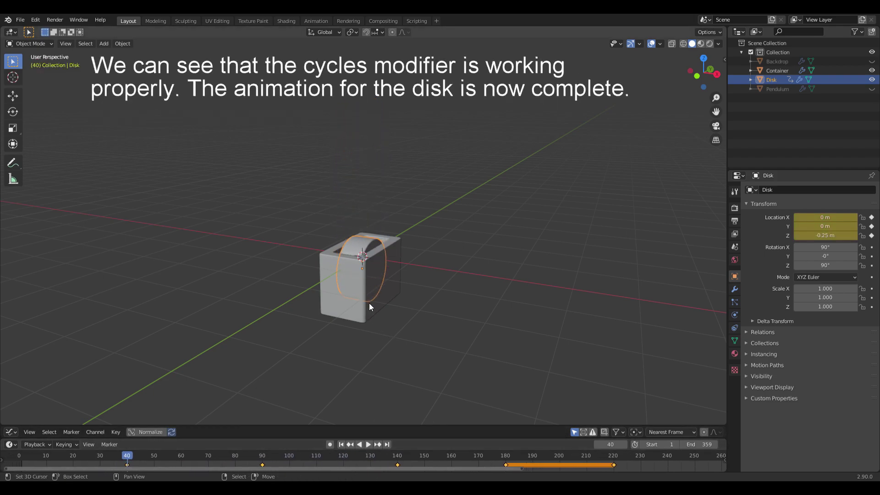
Step: Hide the disk and the container and make the pendulum visible
{"action": "key", "text": "a"}
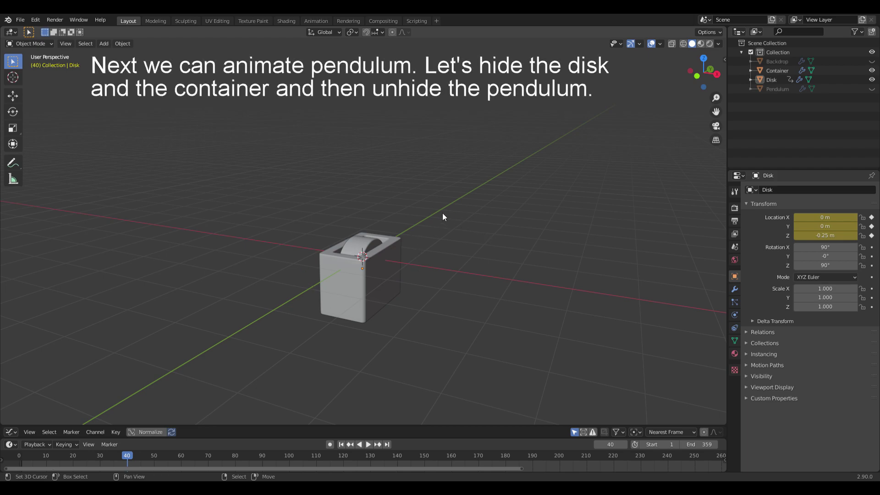
{"action": "key", "text": "h"}
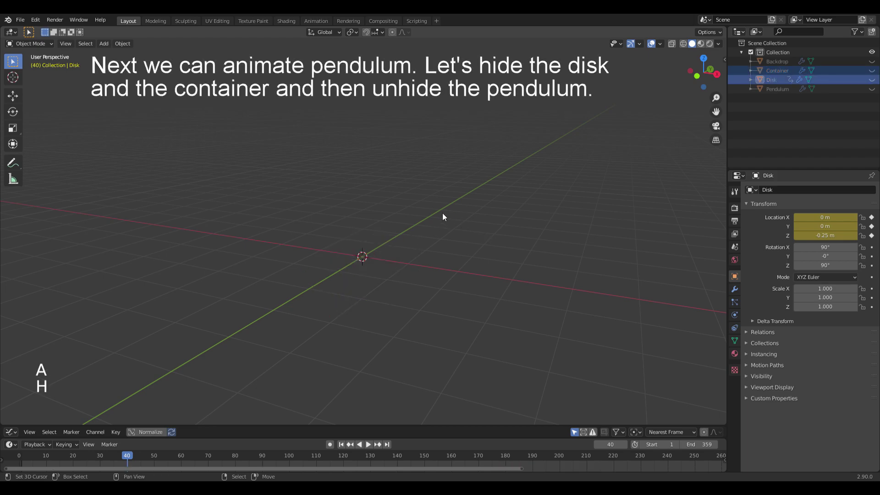
{"action": "left_click", "coordinate": [872, 88]}
Step: Move the pendulum up 2.5 m along the Z axis
{"action": "right_click", "coordinate": [386, 211]}
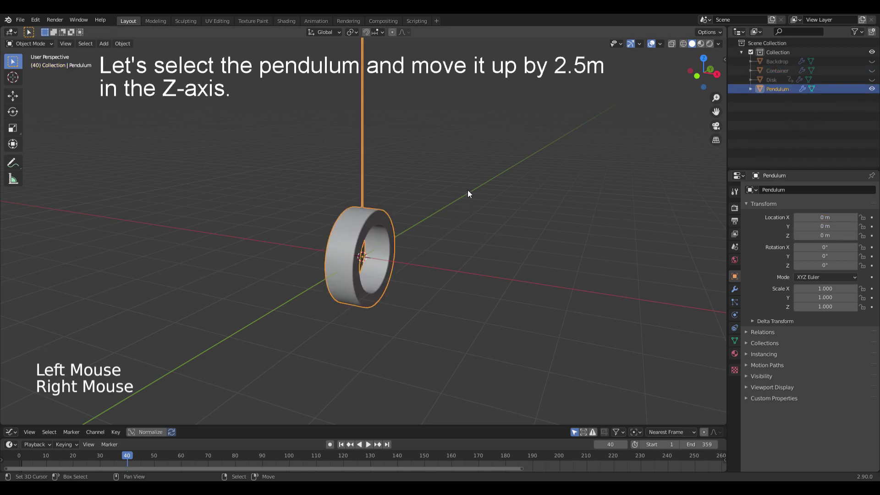
{"action": "type", "text": "gz2.5"}
{"action": "key", "text": "Return"}
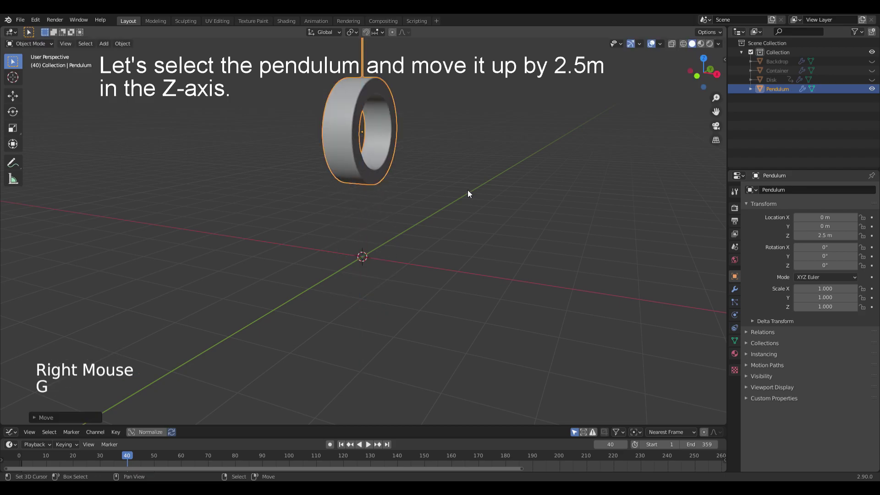
Step: Add a plain axes empty and move it up 9.5 m along the Z axis
{"action": "middle_click_drag", "start_coordinate": [362, 185], "coordinate": [397, 250], "text": "ctrl"}
{"action": "key", "text": "shift+a"}
{"action": "mouse_move", "coordinate": [370, 203]}
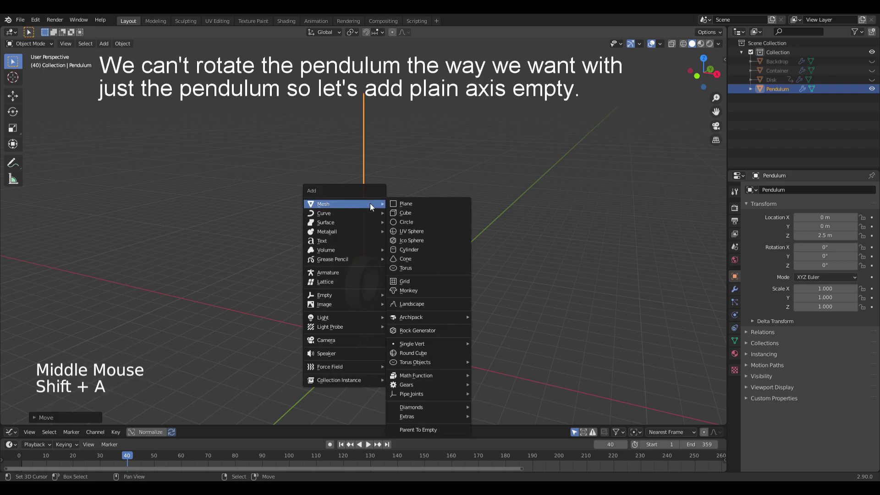
{"action": "mouse_move", "coordinate": [364, 295]}
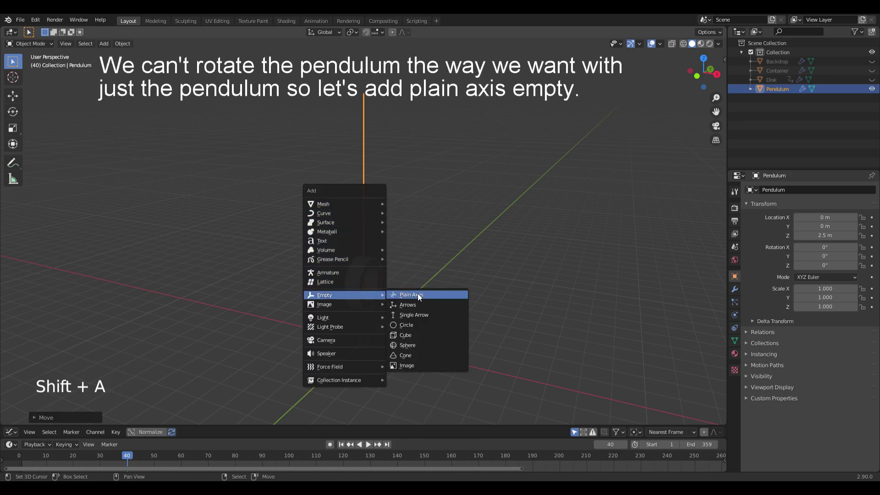
{"action": "left_click", "coordinate": [421, 294]}
{"action": "key", "text": "g"}
{"action": "key", "text": "z"}
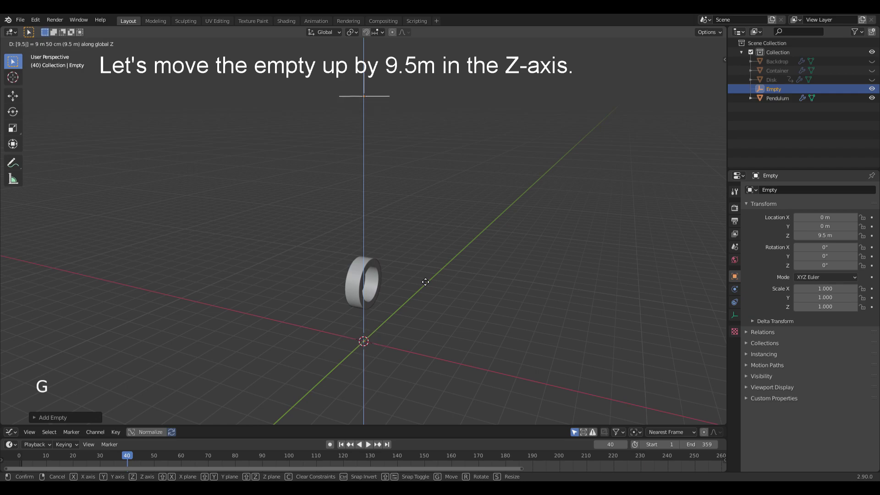
{"action": "left_click", "coordinate": [425, 282]}
Step: Rename the empty as Pendulum Control
{"action": "key", "text": "F2"}
{"action": "key", "text": "shift"}
{"action": "type", "text": "Pendulum Control"}
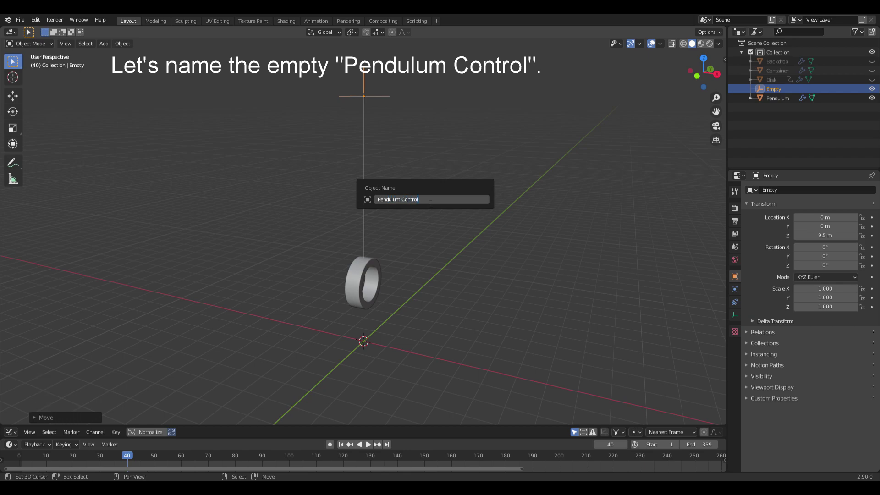
{"action": "key", "text": "Return"}
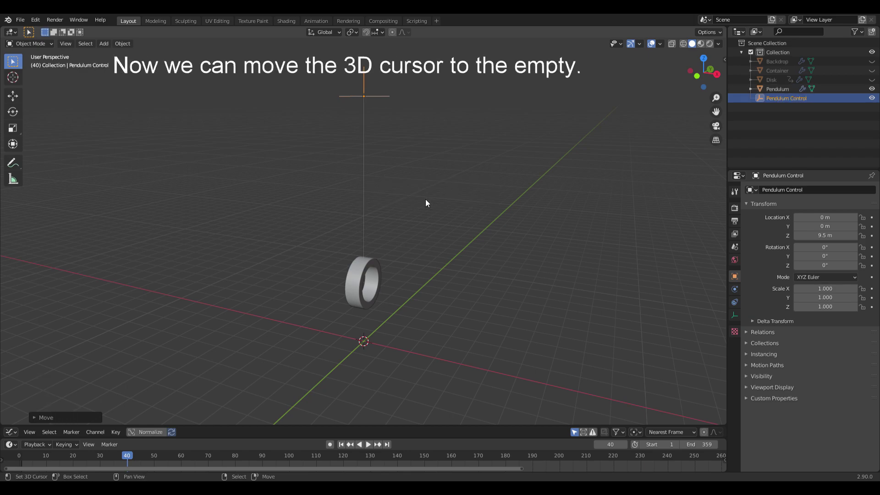
Step: Snap the 3D cursor to the Pendulum Control empty and set the pendulum's origin to the 3D cursor
{"action": "key", "text": "shift+s"}
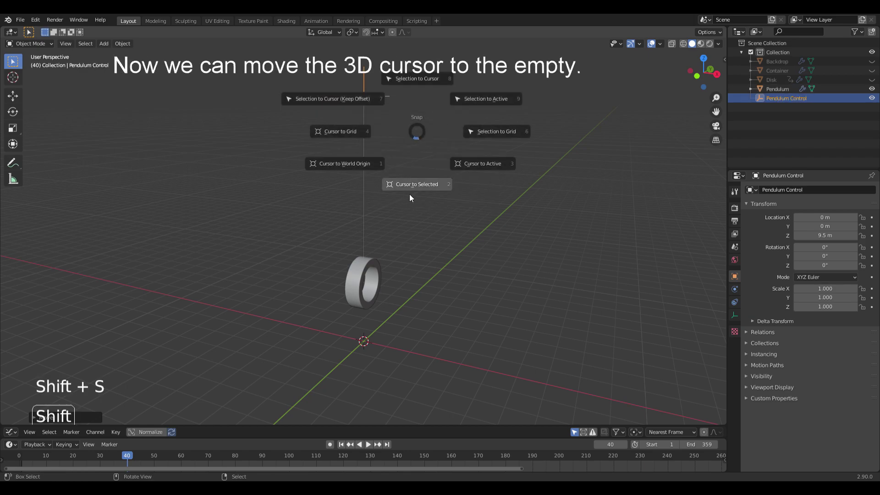
{"action": "right_click", "coordinate": [358, 265]}
{"action": "key", "text": "w"}
{"action": "mouse_move", "coordinate": [357, 222]}
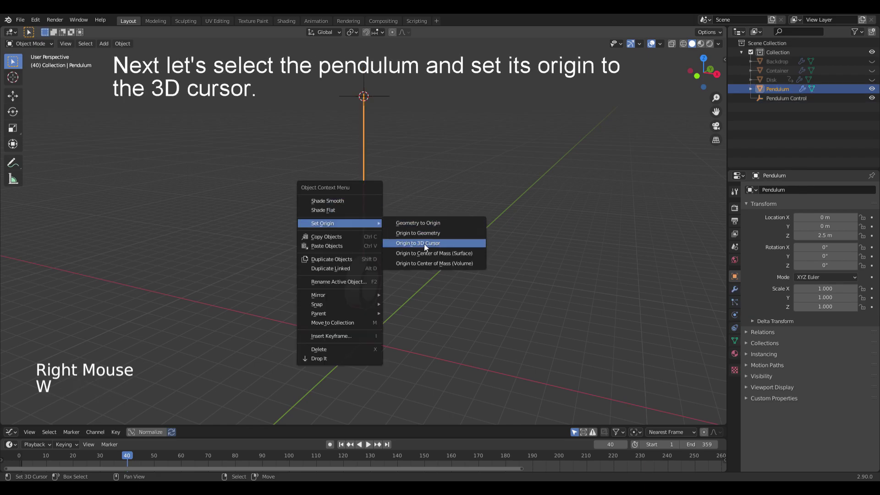
{"action": "left_click", "coordinate": [424, 244]}
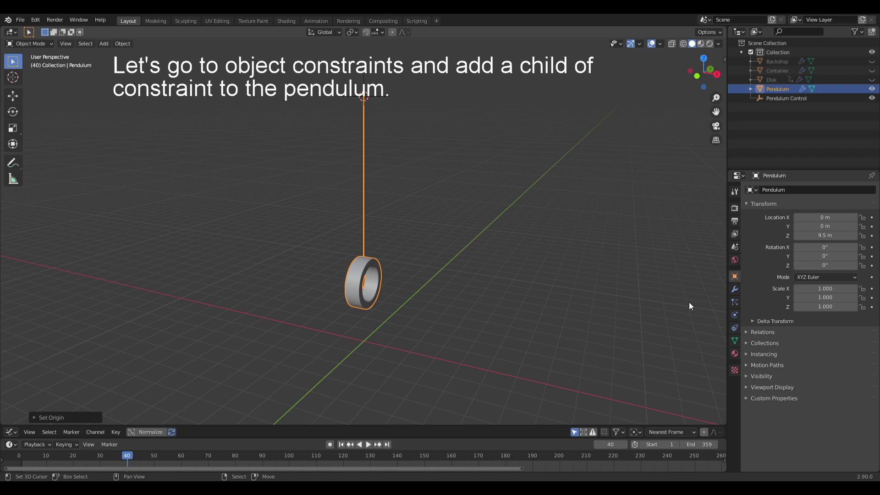
Step: Add a Child Of constraint to the pendulum targeting Pendulum Control, with its X, Y and Z location influence turned off
{"action": "left_click", "coordinate": [735, 328]}
{"action": "left_click", "coordinate": [814, 191]}
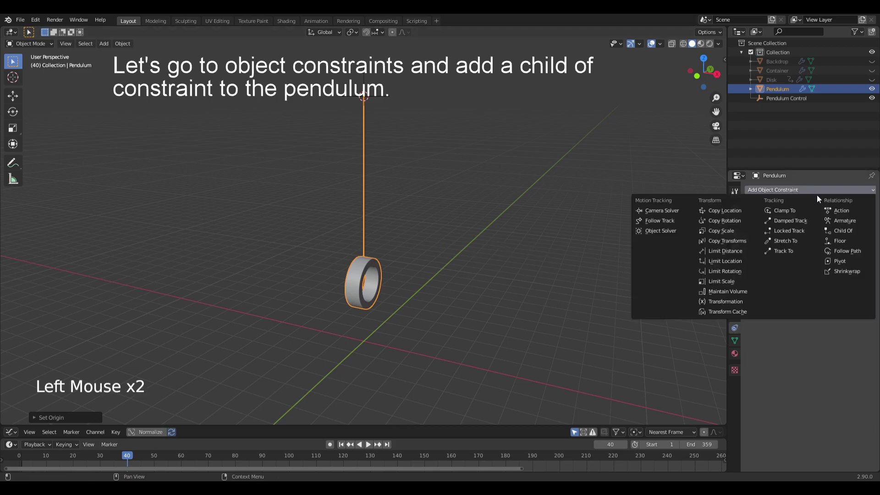
{"action": "left_click", "coordinate": [838, 231]}
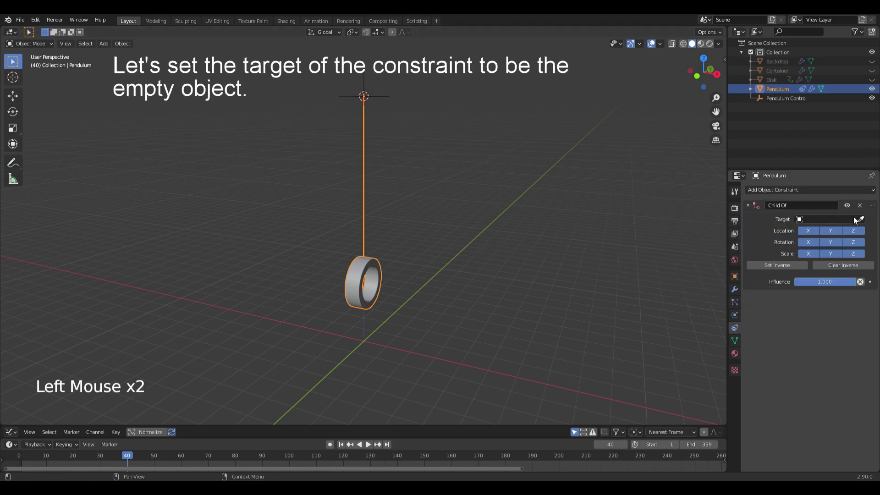
{"action": "left_click", "coordinate": [369, 76]}
{"action": "left_click_drag", "start_coordinate": [808, 230], "coordinate": [854, 231]}
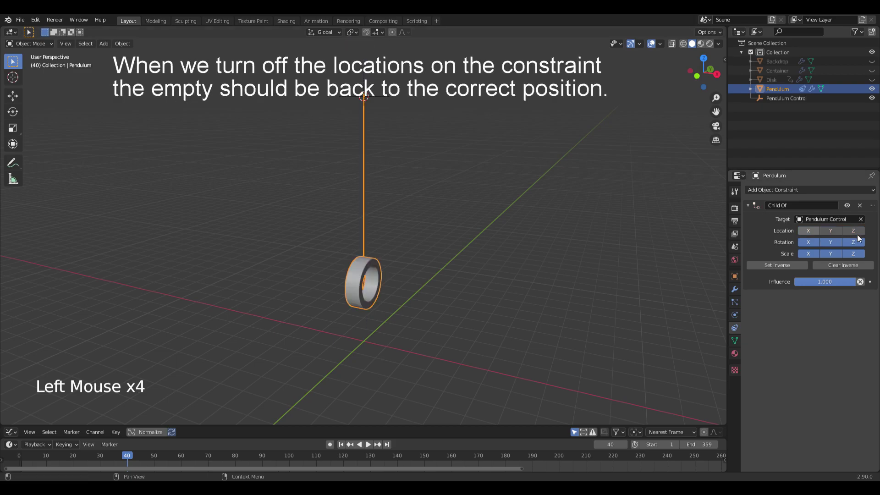
Step: Select the Pendulum Control empty and test its rotation about the Y axis, cancelling the rotation
{"action": "right_click", "coordinate": [383, 95]}
{"action": "key", "text": "r"}
{"action": "key", "text": "y"}
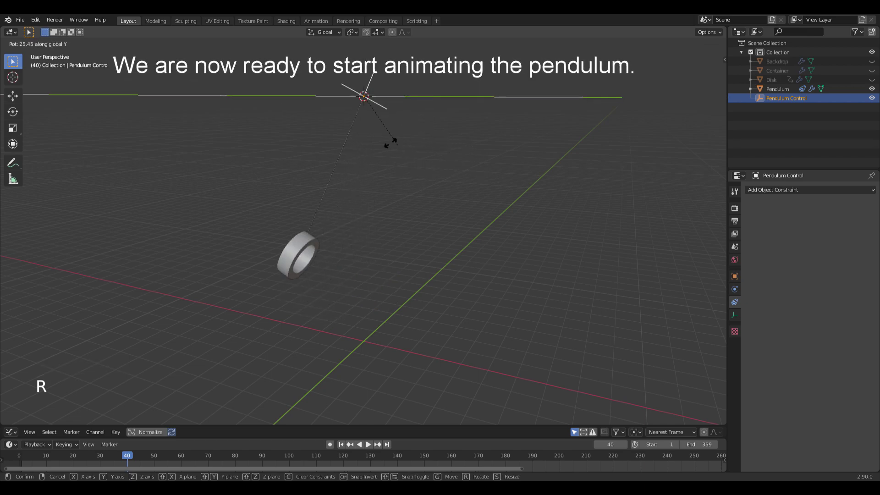
{"action": "right_click", "coordinate": [426, 133]}
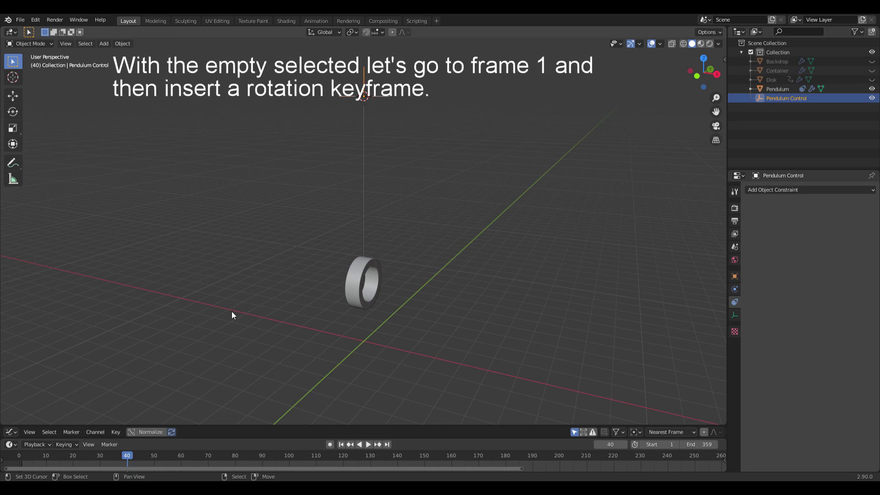
Step: Insert a rotation keyframe for the Pendulum Control empty at frame 1
{"action": "left_click", "coordinate": [23, 461]}
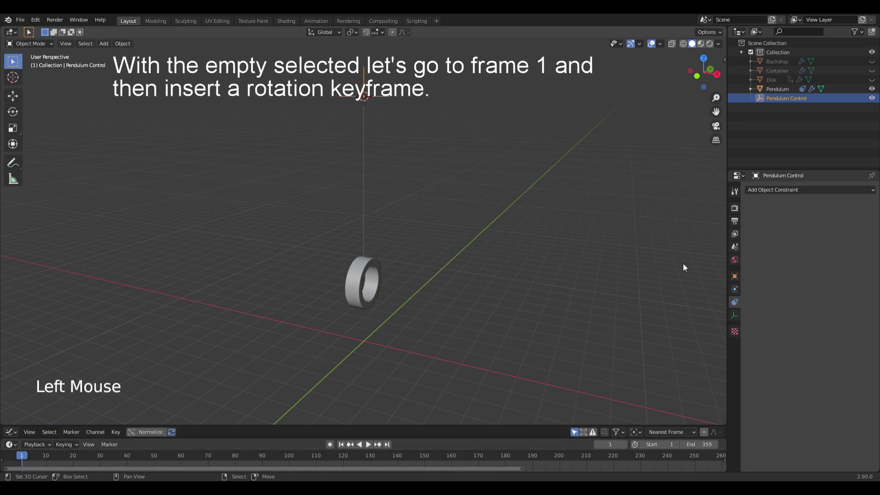
{"action": "left_click", "coordinate": [733, 275]}
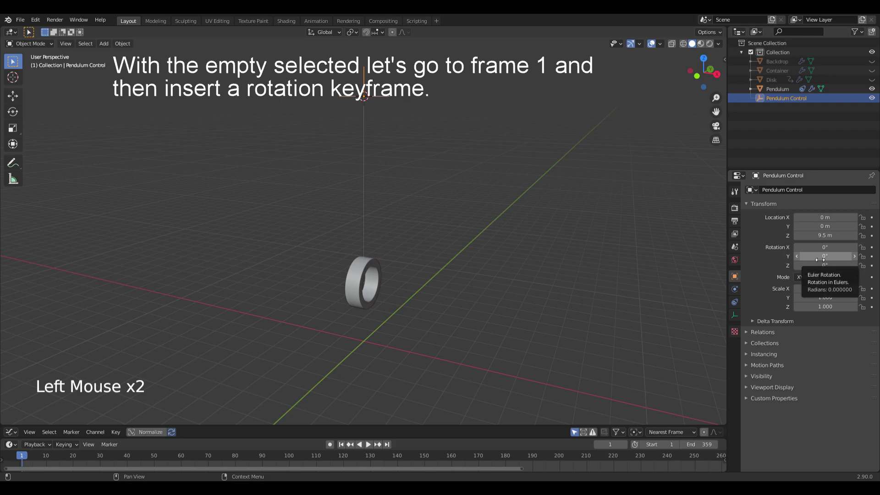
{"action": "key", "text": "i"}
Step: Enlarge the Graph Editor, hide the empty's X and Z Euler Rotation curves and select its Y Euler Rotation curve
{"action": "left_click_drag", "start_coordinate": [342, 426], "coordinate": [357, 222]}
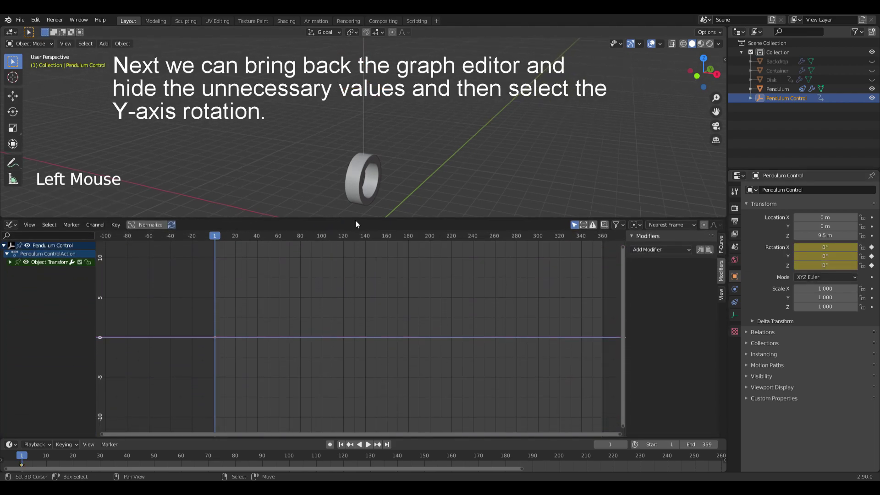
{"action": "left_click", "coordinate": [10, 263]}
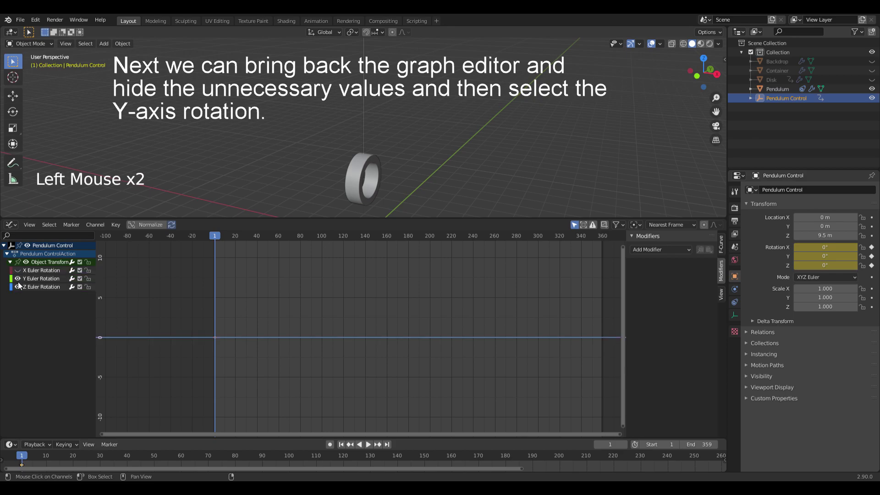
{"action": "left_click", "coordinate": [29, 278]}
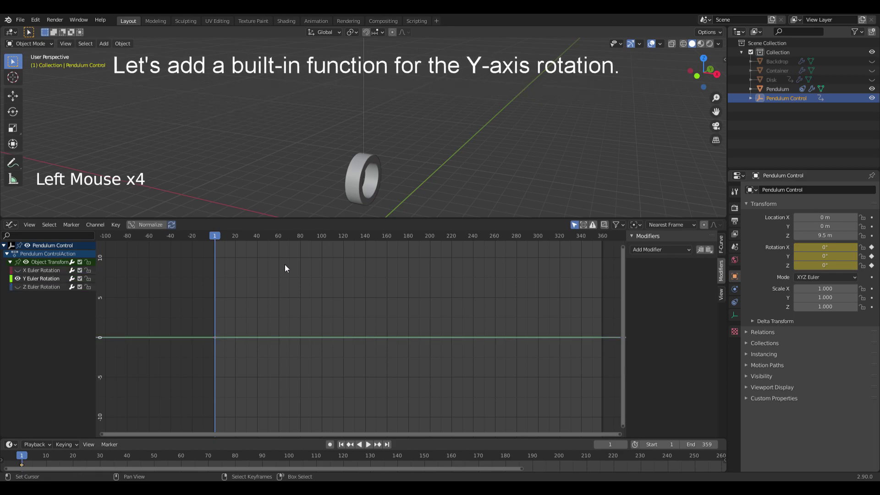
Step: Add a Built-In Function modifier of type Sine to the Y Euler Rotation curve with an amplitude of pi/4
{"action": "left_click", "coordinate": [661, 249]}
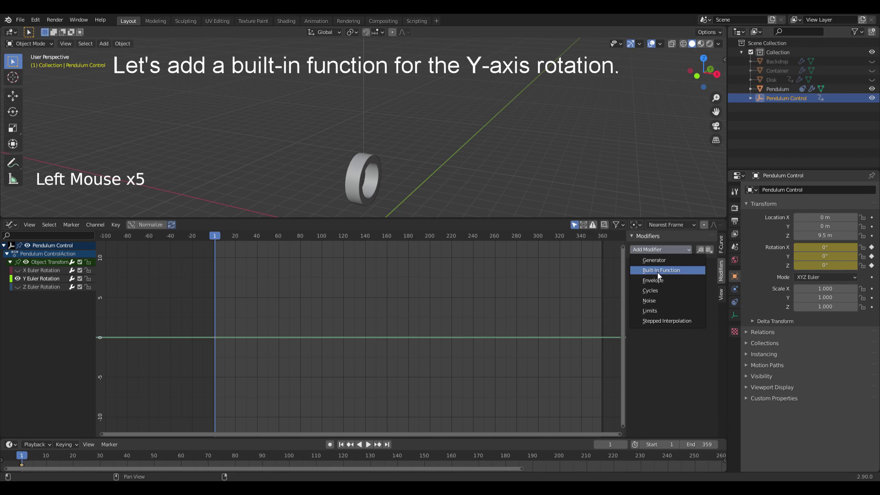
{"action": "left_click", "coordinate": [661, 271]}
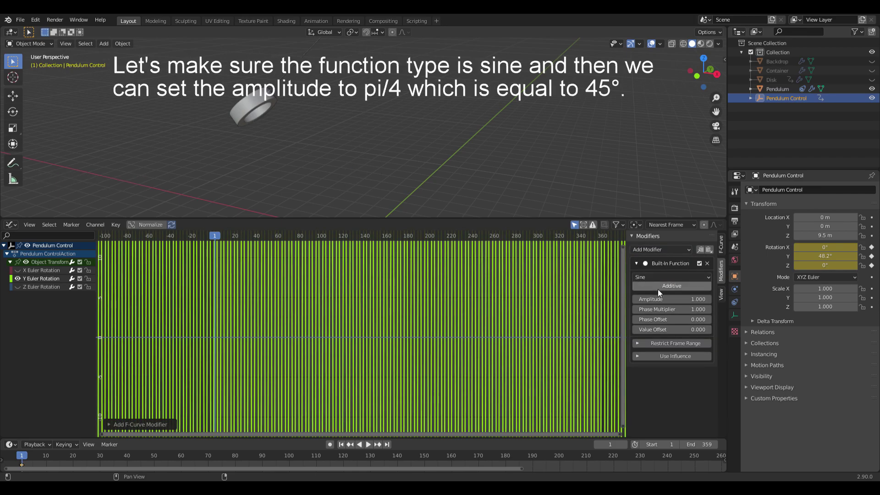
{"action": "left_click", "coordinate": [664, 302]}
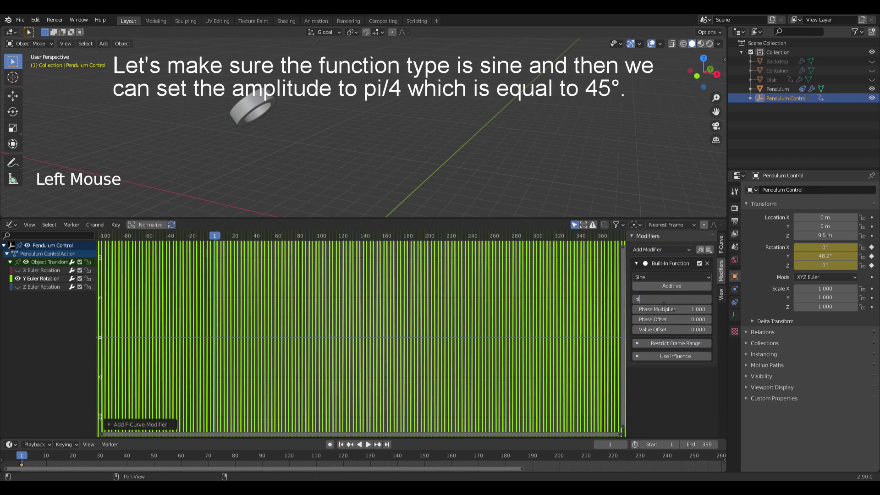
{"action": "type", "text": "pi/4"}
{"action": "key", "text": "Return"}
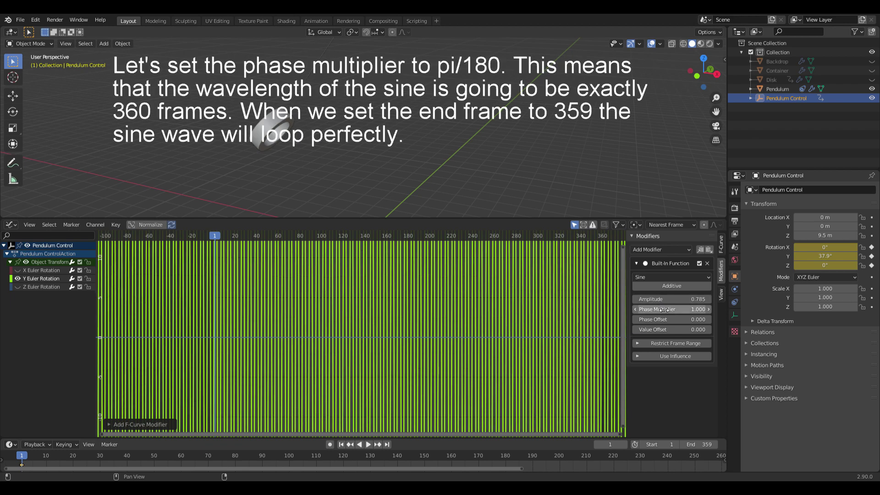
Step: Set the sine modifier's phase multiplier to pi/180 and its phase offset to pi/2
{"action": "left_click", "coordinate": [664, 309]}
{"action": "key", "text": "Return"}
{"action": "left_click", "coordinate": [661, 320]}
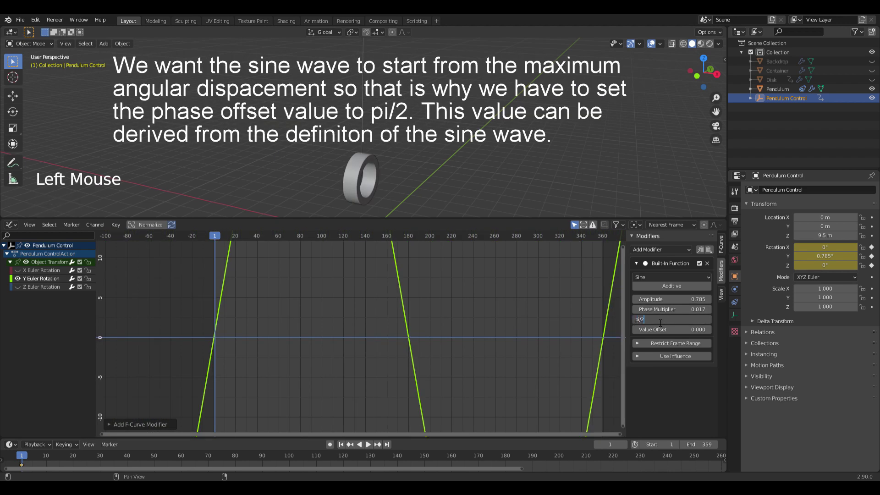
{"action": "key", "text": "Return"}
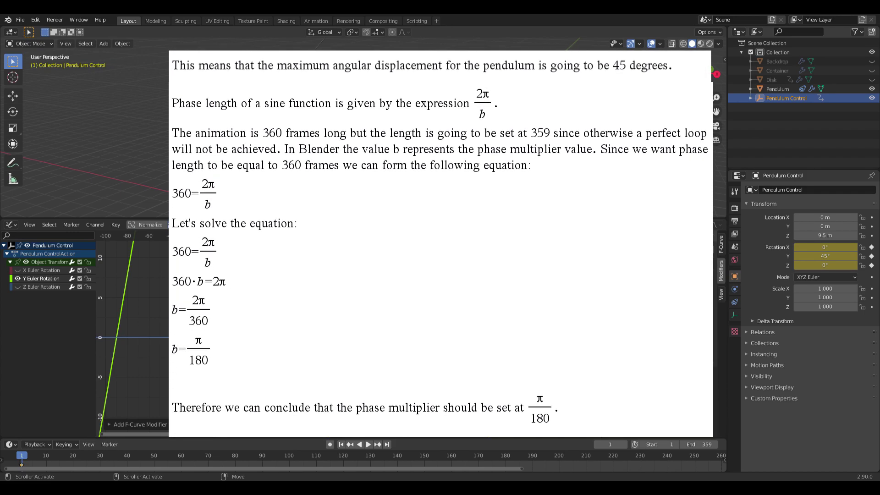
{"action": "scroll", "coordinate": [454, 316], "scroll_direction": "down", "scroll_amount": 20}
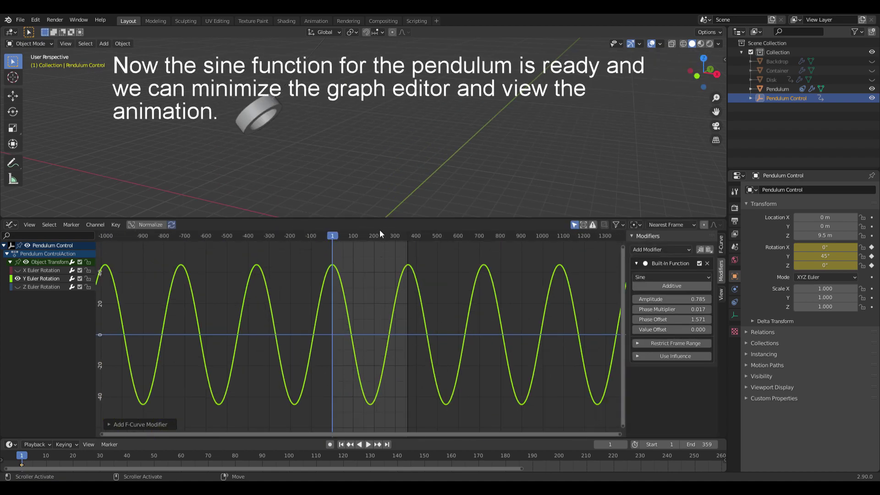
Step: Collapse the Graph Editor, play the pendulum's swing through a full loop, stop it, and return to frame 1
{"action": "left_click_drag", "start_coordinate": [377, 220], "coordinate": [360, 439]}
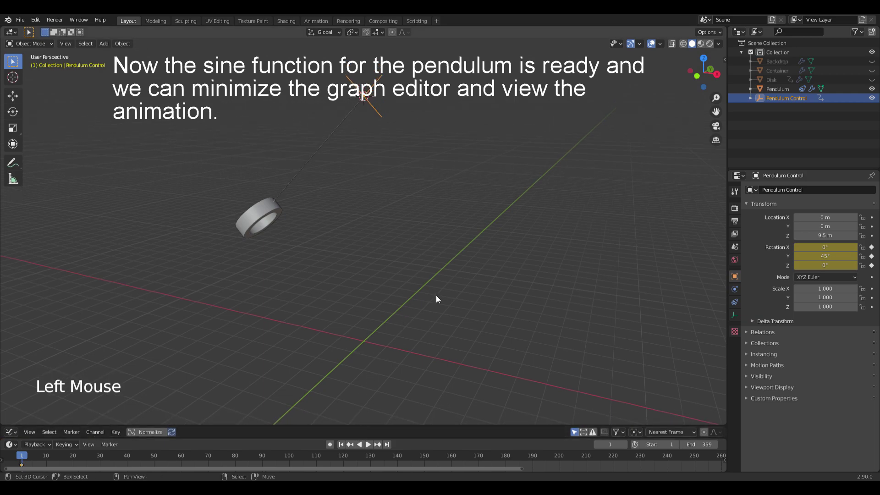
{"action": "key", "text": "space"}
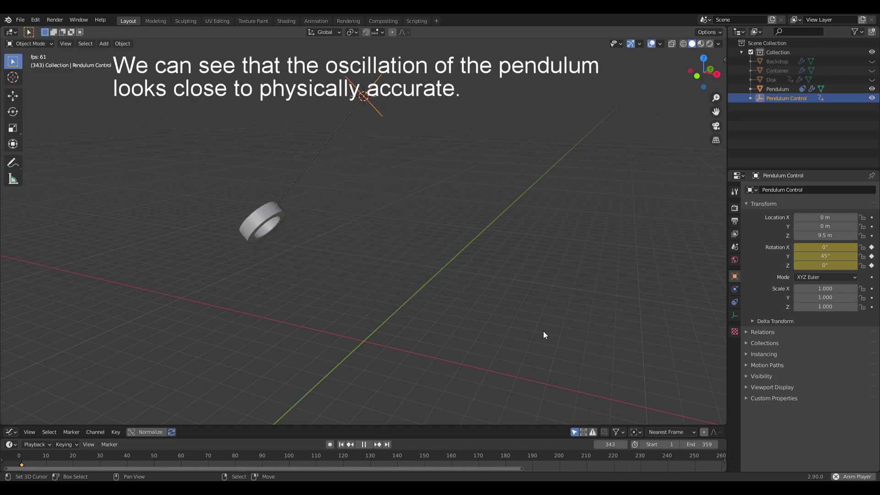
{"action": "key", "text": "space"}
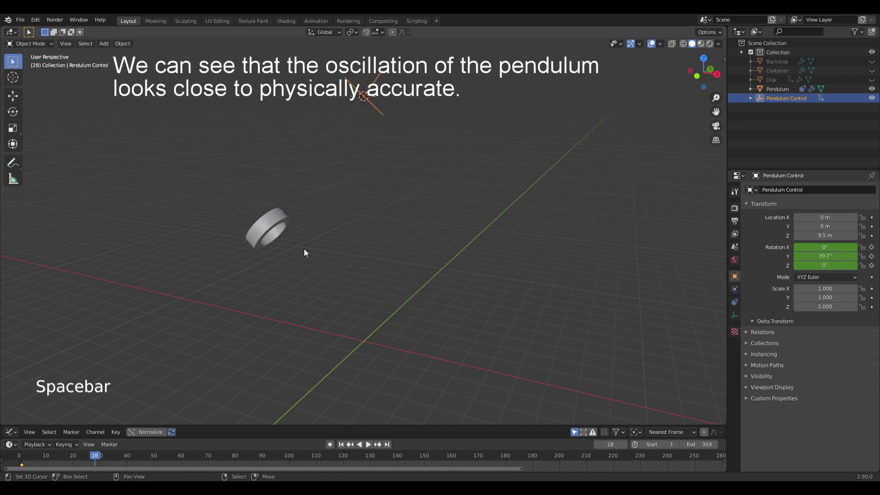
{"action": "left_click", "coordinate": [21, 463]}
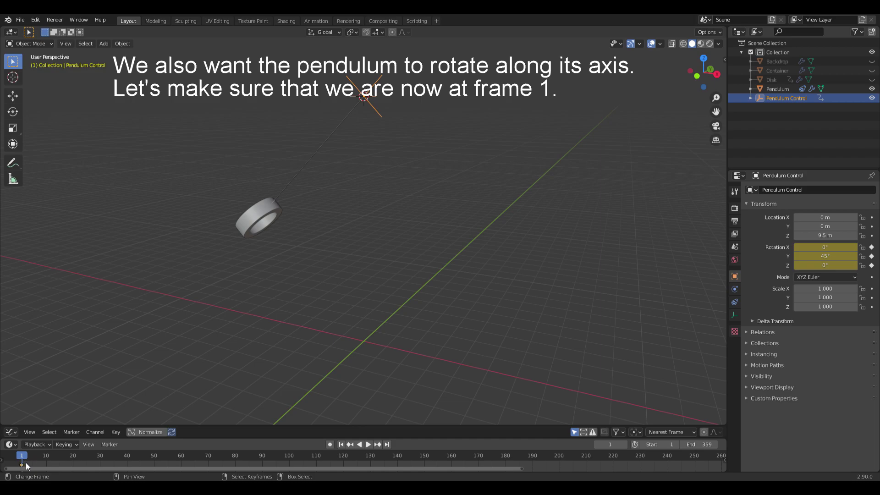
Step: Set the pendulum's Z rotation to 90° and insert a rotation keyframe at frame 1
{"action": "right_click", "coordinate": [272, 216]}
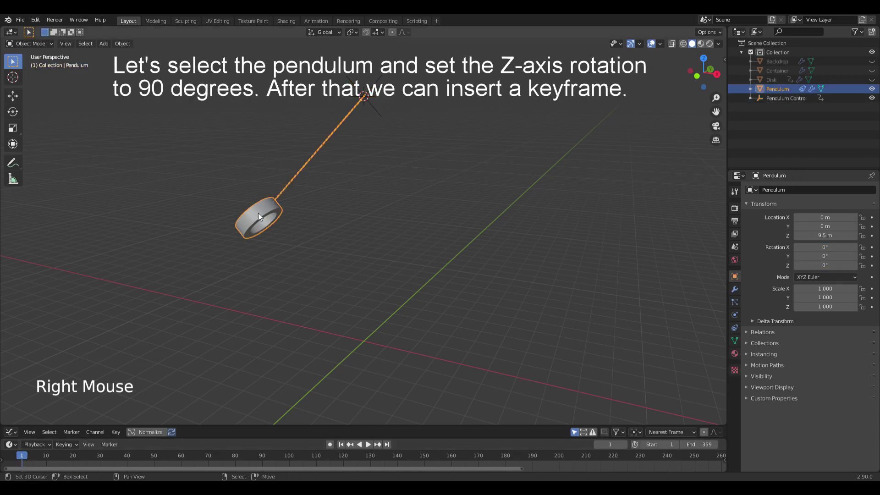
{"action": "left_click", "coordinate": [824, 265]}
{"action": "type", "text": "90"}
{"action": "key", "text": "Return"}
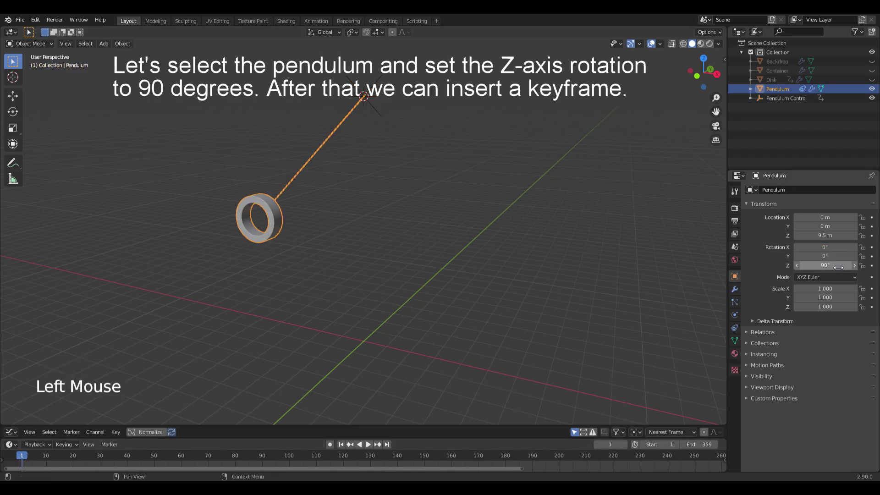
{"action": "key", "text": "i"}
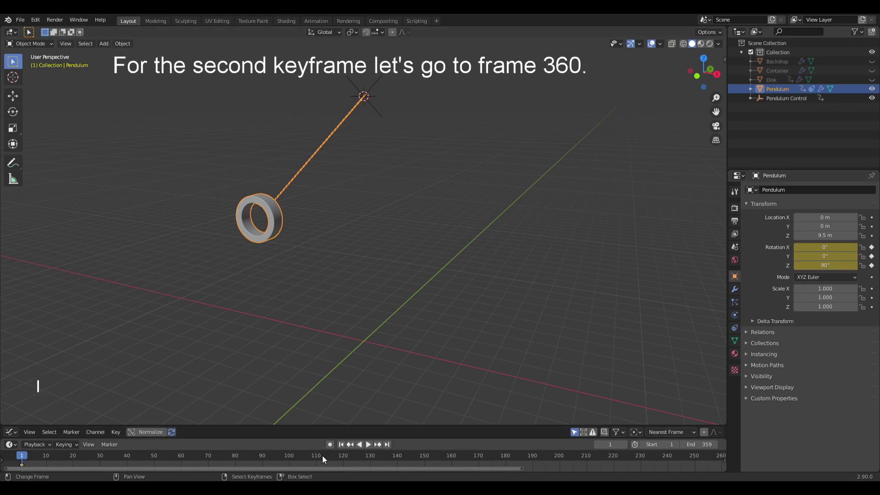
Step: Go to frame 360, set the pendulum's Z rotation to 450° and insert a rotation keyframe
{"action": "left_click_drag", "start_coordinate": [303, 467], "coordinate": [559, 470]}
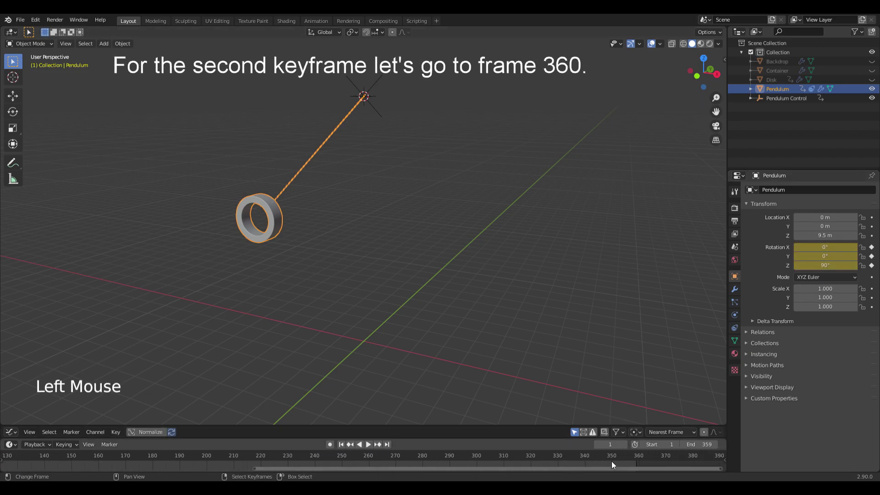
{"action": "double_click", "coordinate": [638, 461]}
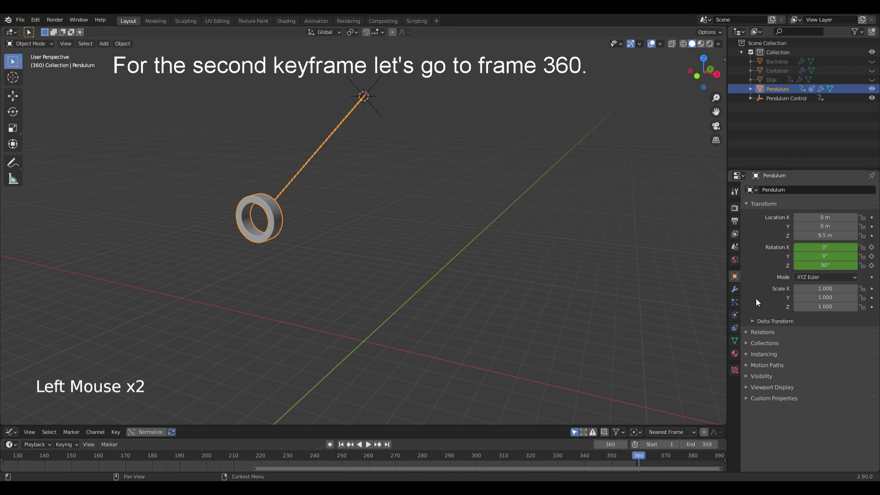
{"action": "left_click", "coordinate": [816, 265]}
{"action": "type", "text": "450"}
{"action": "key", "text": "Return"}
{"action": "key", "text": "i"}
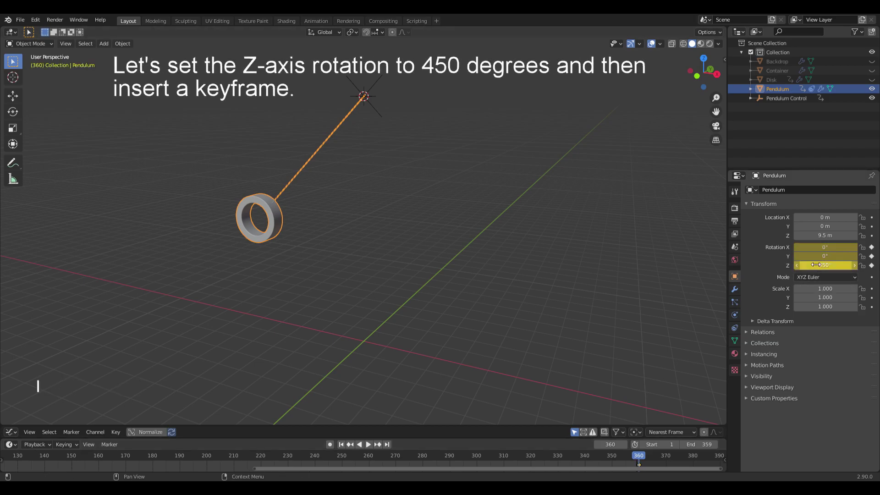
Step: Set the pendulum's rotation keyframes to Linear interpolation and return to frame 1
{"action": "key", "text": "t"}
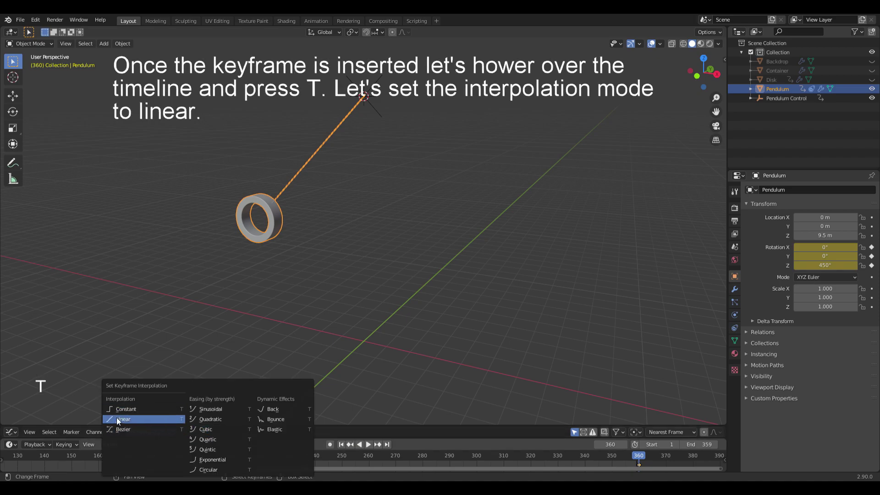
{"action": "left_click", "coordinate": [131, 419]}
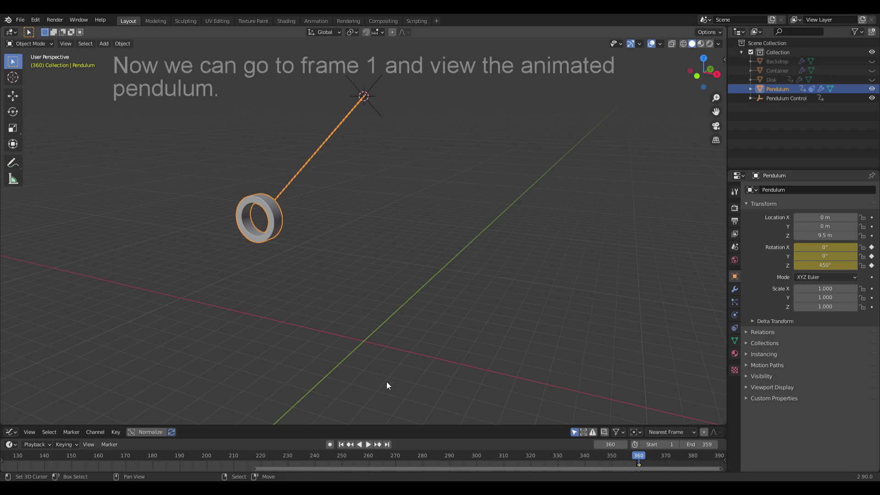
{"action": "left_click_drag", "start_coordinate": [614, 444], "coordinate": [616, 446]}
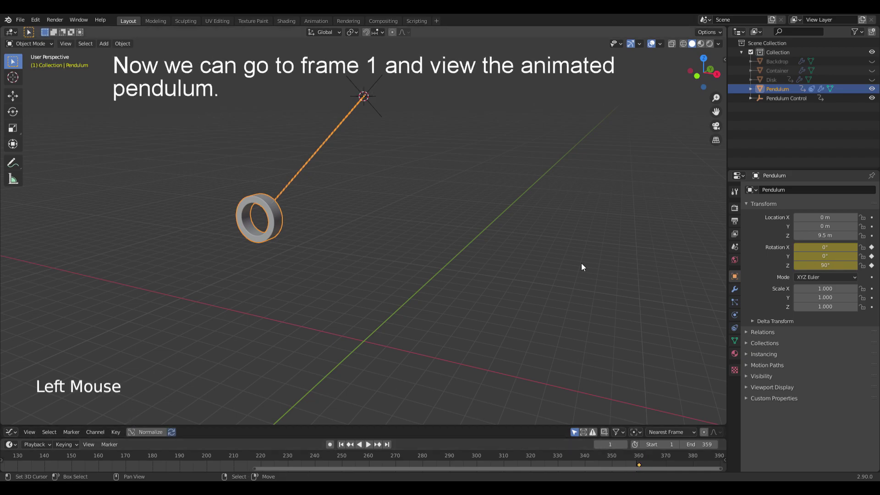
Step: Deselect everything while playing the pendulum's swing and spin through the loop, stop playback, and return to frame 1
{"action": "key", "text": "space"}
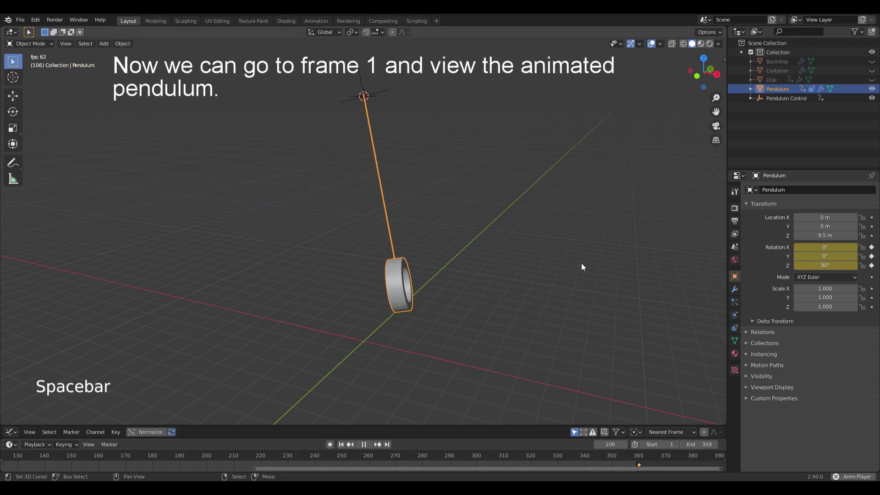
{"action": "key", "text": "alt+a"}
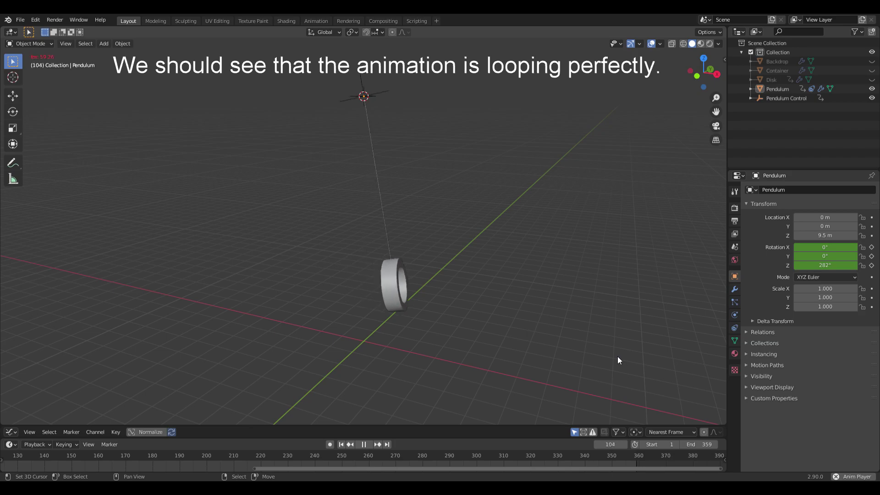
{"action": "key", "text": "space"}
{"action": "left_click_drag", "start_coordinate": [446, 467], "coordinate": [194, 466]}
{"action": "left_click", "coordinate": [64, 462]}
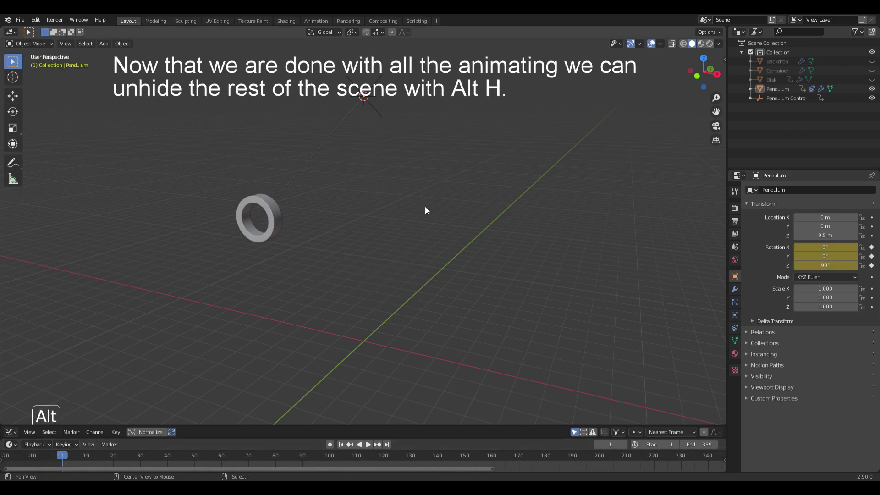
Step: Unhide the backdrop, container and disk, and clear the selection
{"action": "key", "text": "alt+h"}
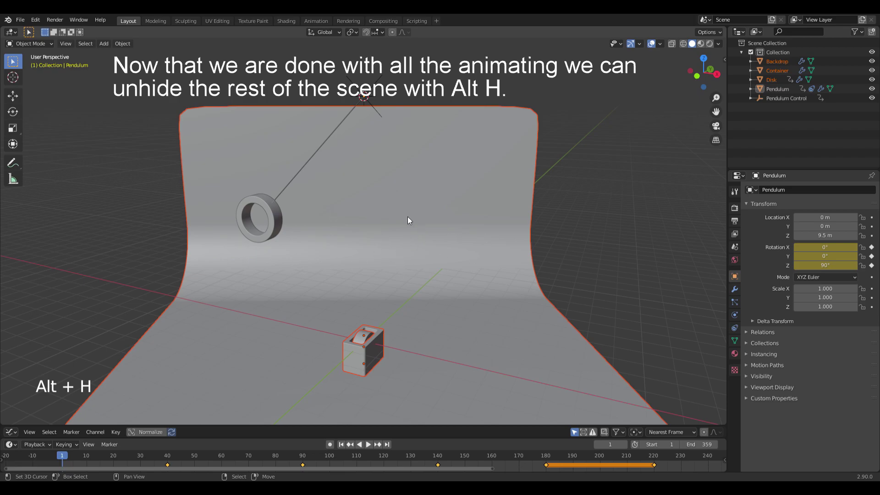
{"action": "key", "text": "alt+a"}
Step: Play the animation close up to check the disk's sync with the pendulum ring, stop it, and return to frame 1
{"action": "middle_click_drag", "start_coordinate": [413, 282], "coordinate": [411, 273]}
{"action": "middle_click_drag", "start_coordinate": [411, 273], "coordinate": [402, 169], "text": "ctrl"}
{"action": "middle_click_drag", "start_coordinate": [401, 170], "coordinate": [431, 197], "text": "shift"}
{"action": "mouse_move", "coordinate": [435, 206]}
{"action": "middle_mouse_down"}
{"action": "mouse_move", "coordinate": [423, 202]}
{"action": "mouse_move", "coordinate": [426, 209]}
{"action": "middle_mouse_up"}
{"action": "middle_click_drag", "start_coordinate": [427, 210], "coordinate": [454, 241]}
{"action": "key", "text": "space"}
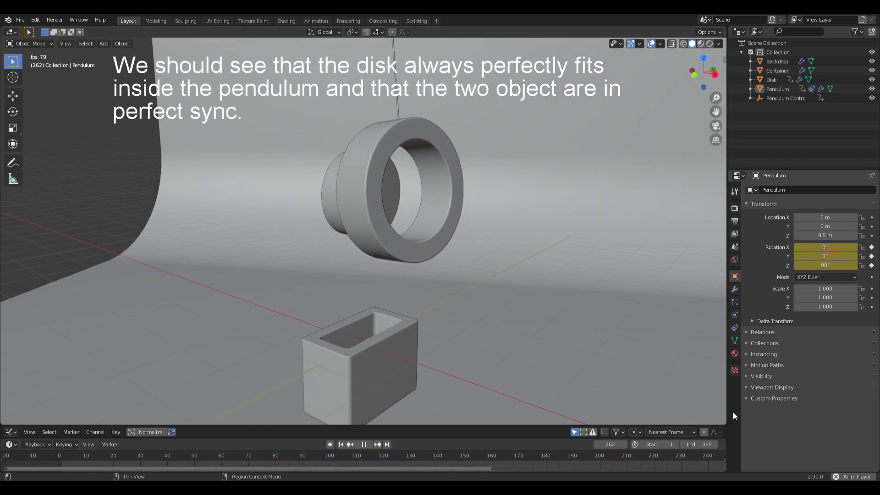
{"action": "key", "text": "space"}
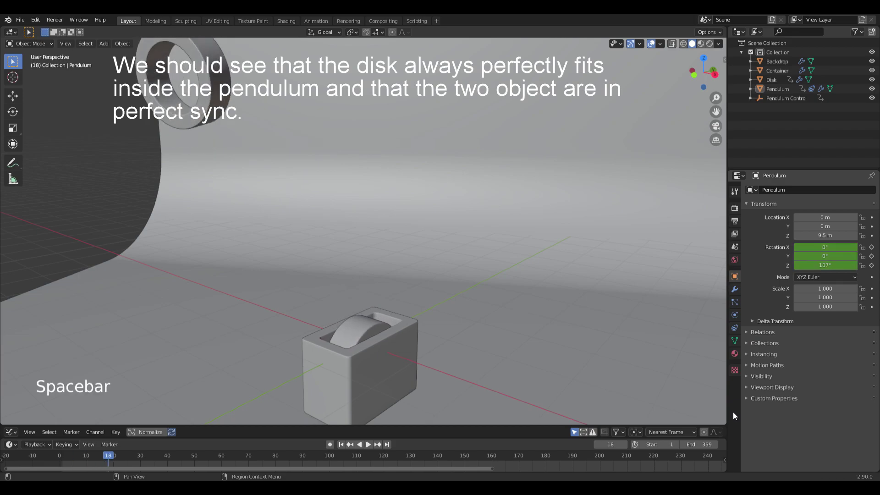
{"action": "left_click", "coordinate": [504, 390]}
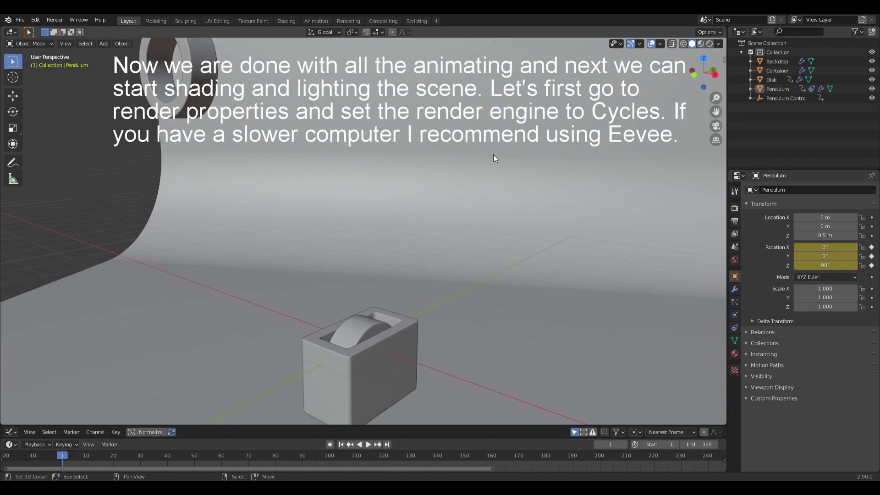
Step: Set the render engine to Cycles and its device to GPU Compute
{"action": "left_click", "coordinate": [736, 208]}
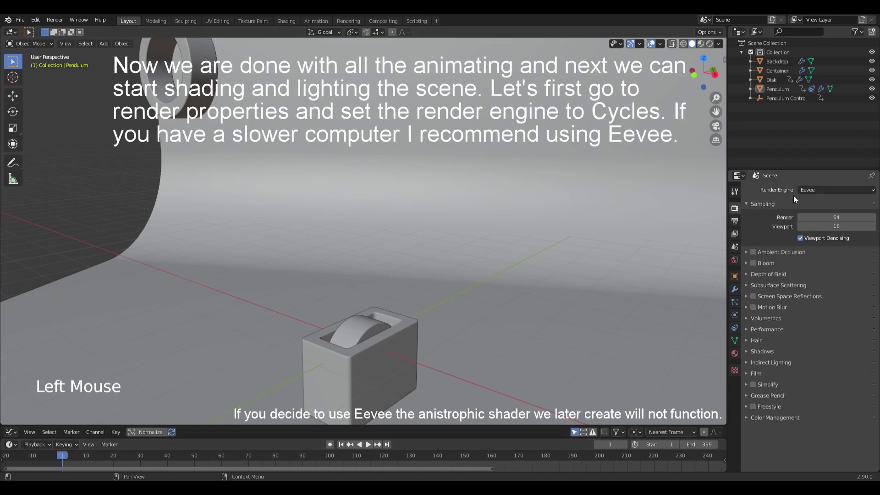
{"action": "left_click", "coordinate": [833, 191]}
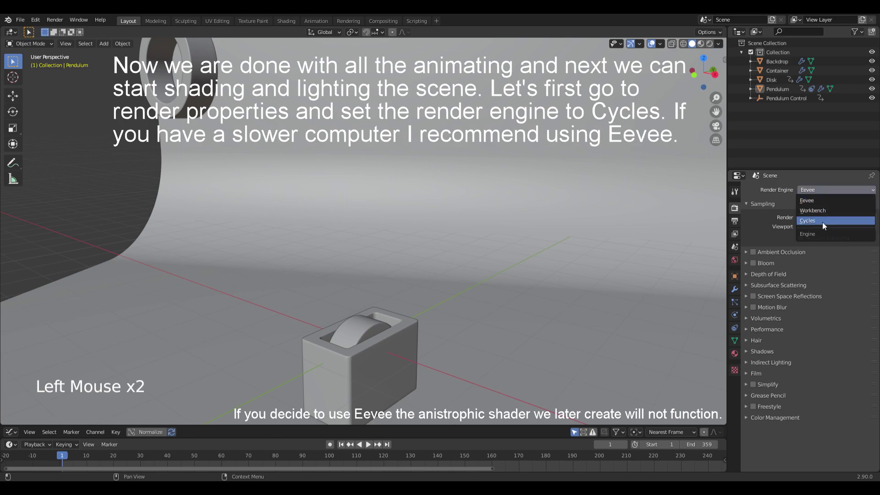
{"action": "left_click", "coordinate": [820, 221]}
{"action": "left_click", "coordinate": [823, 213]}
{"action": "left_click", "coordinate": [826, 235]}
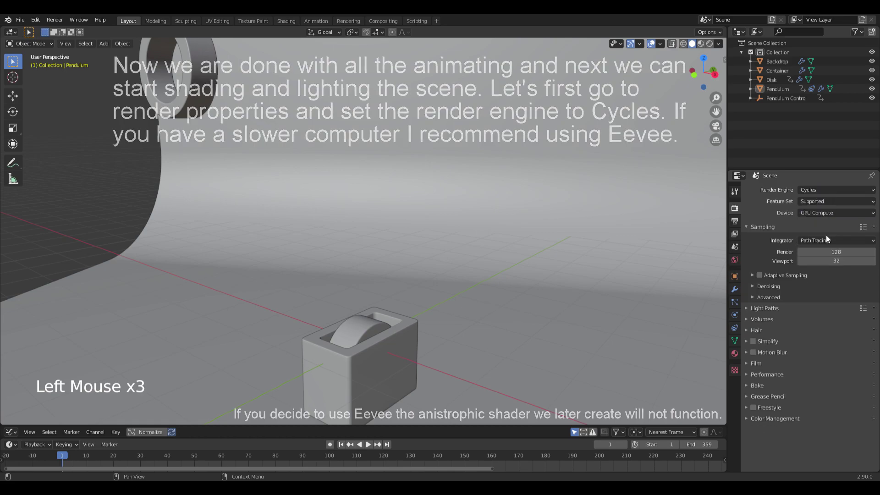
Step: Light the world with an Environment Texture using artist_workshop_8k.hdr and set its strength to 2
{"action": "left_click", "coordinate": [734, 261]}
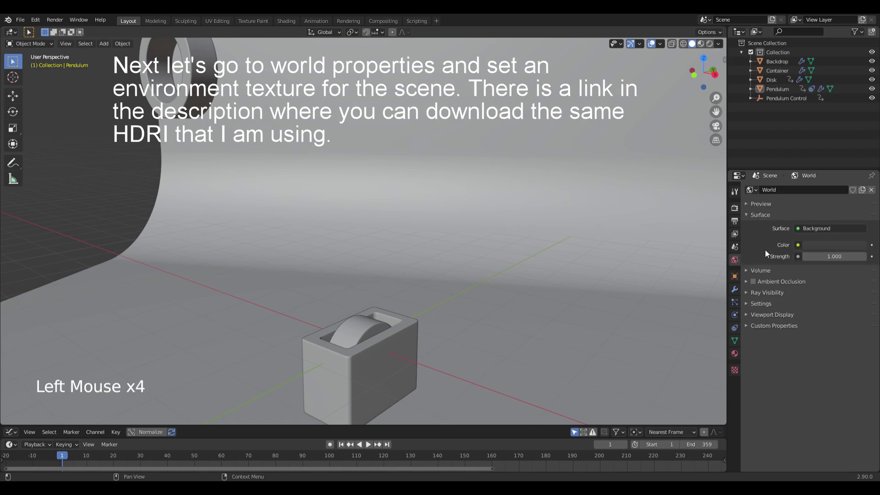
{"action": "left_click", "coordinate": [798, 246]}
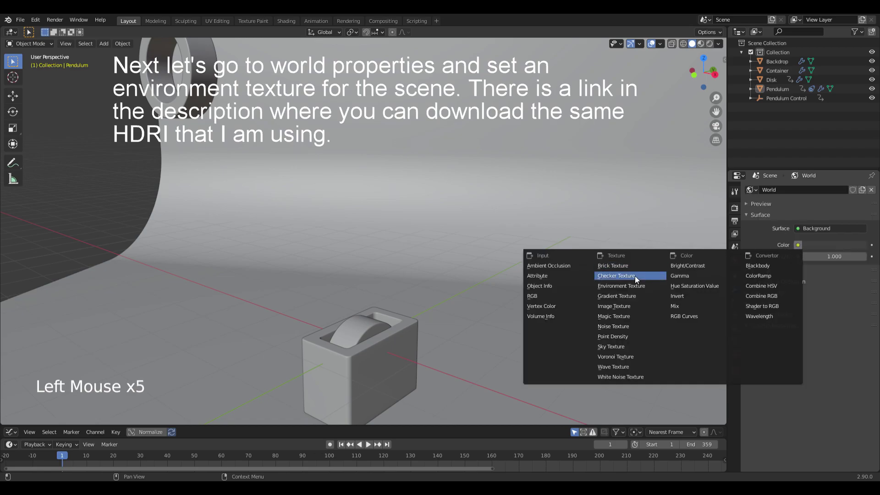
{"action": "left_click", "coordinate": [618, 286]}
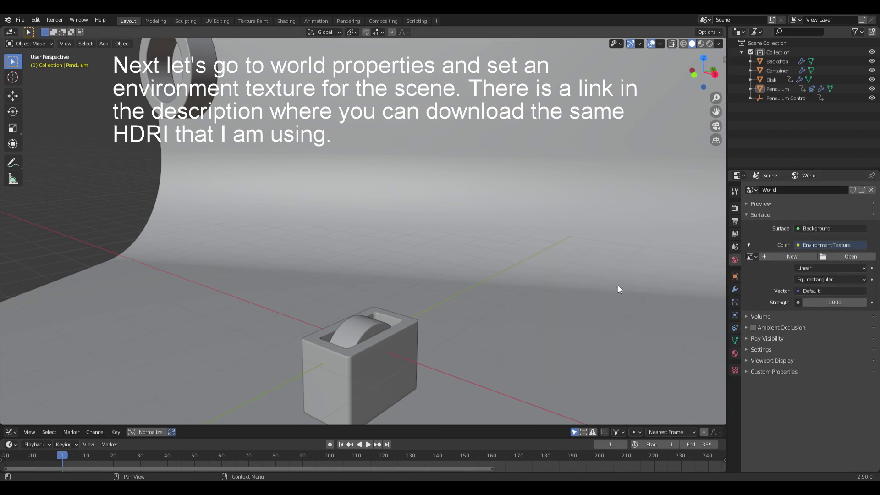
{"action": "left_click", "coordinate": [851, 257]}
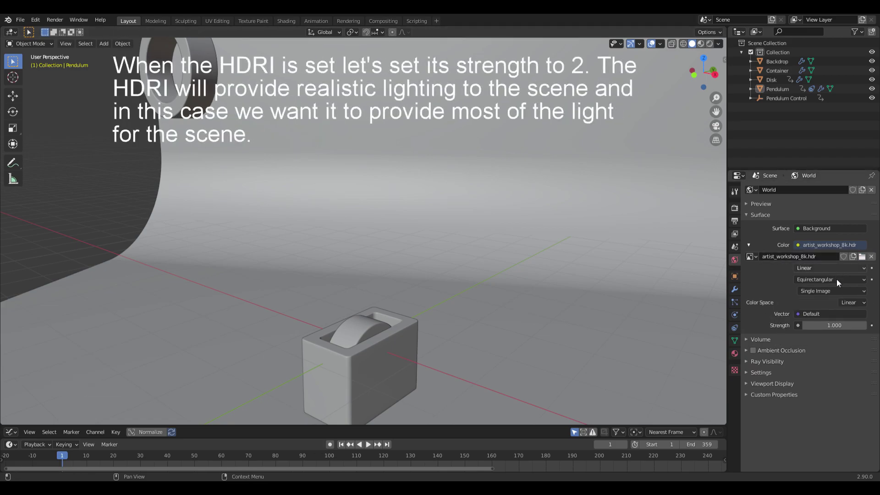
{"action": "left_click", "coordinate": [836, 327]}
{"action": "type", "text": "2"}
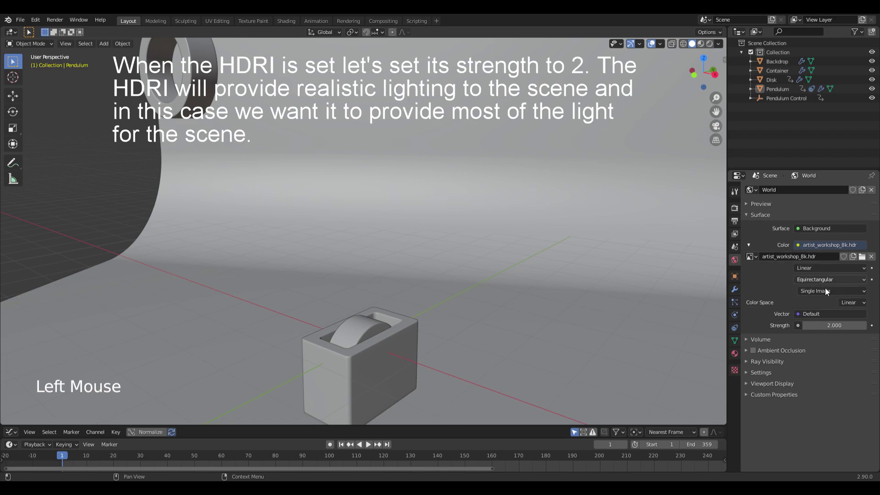
{"action": "key", "text": "super"}
Step: Select the backdrop and give it a new material named Backdrop
{"action": "right_click", "coordinate": [379, 186]}
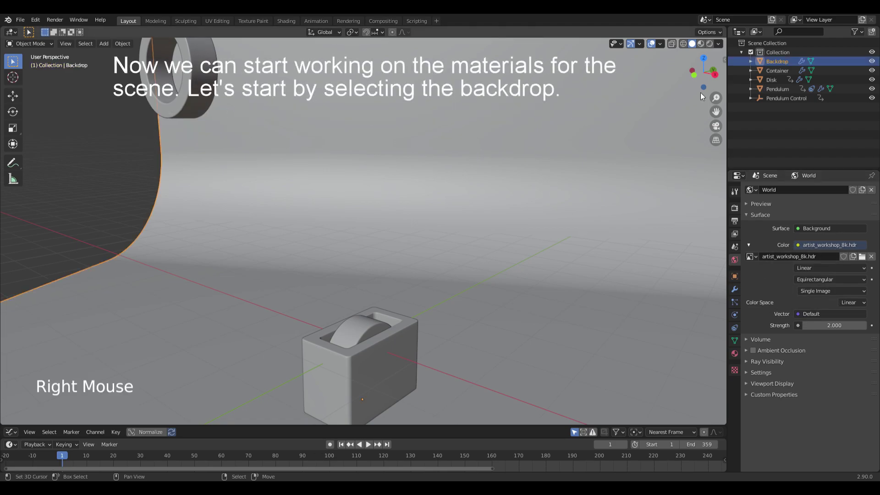
{"action": "left_click", "coordinate": [734, 353]}
{"action": "left_click", "coordinate": [791, 219]}
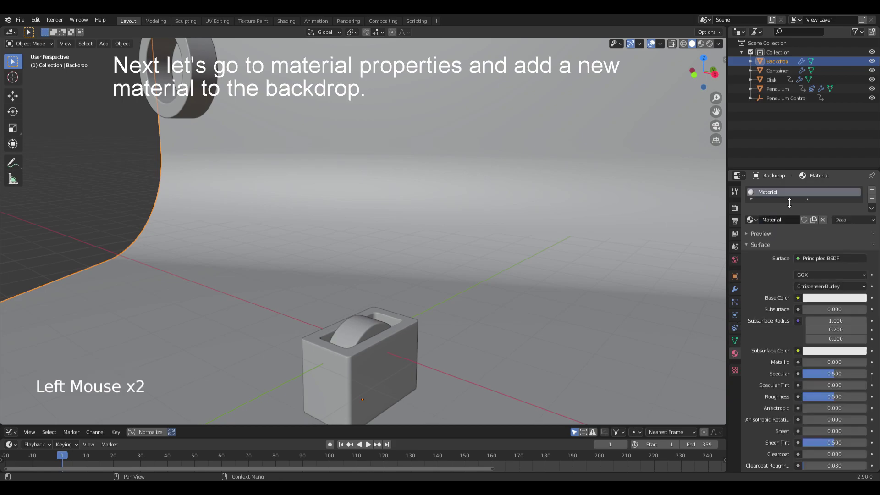
{"action": "double_click", "coordinate": [779, 192]}
{"action": "type", "text": "Backdr"}
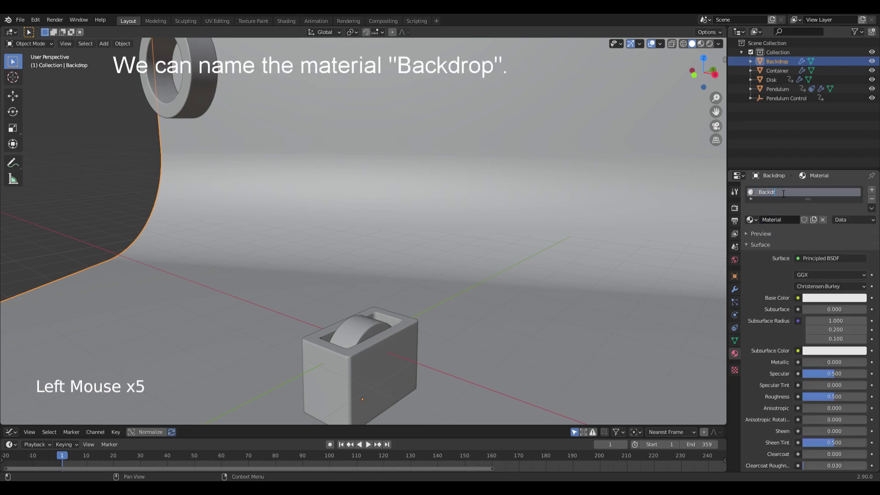
{"action": "type", "text": "op"}
Step: Set the Backdrop material's base color to hex E7796C and roughness to 0.3, checking it briefly in Material Preview shading
{"action": "left_click", "coordinate": [834, 297]}
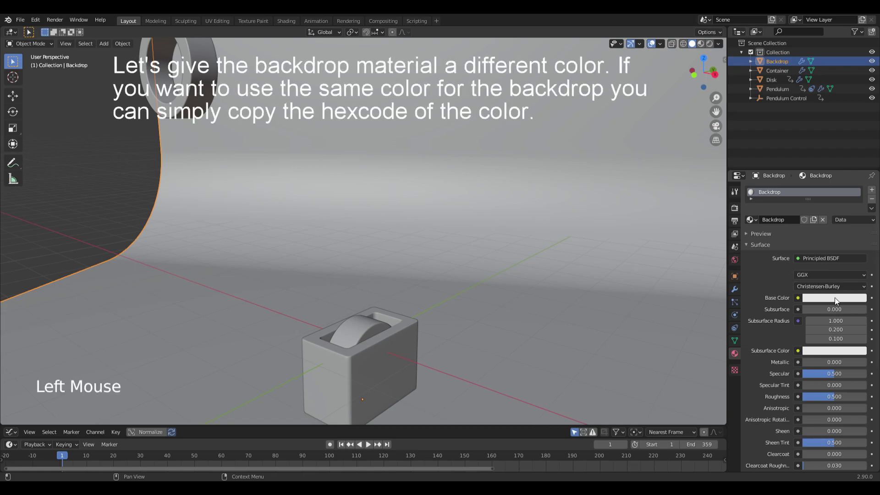
{"action": "left_click", "coordinate": [837, 257]}
{"action": "type", "text": "E7796C"}
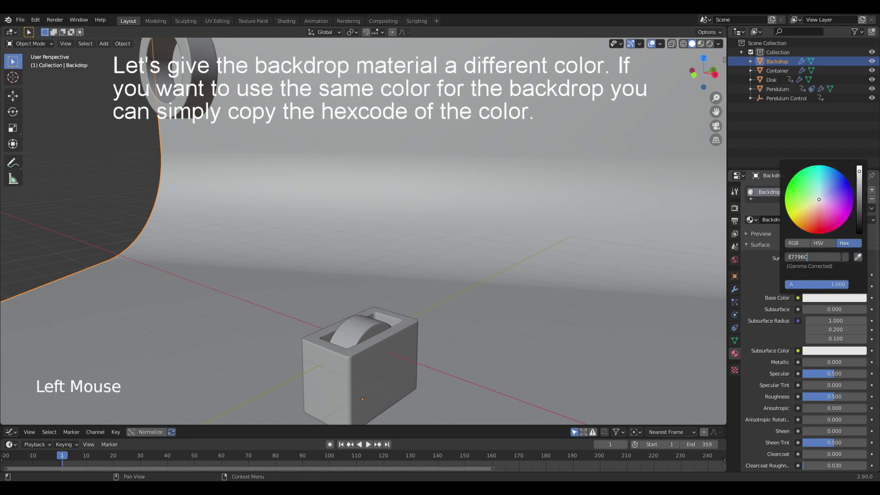
{"action": "left_click", "coordinate": [830, 261]}
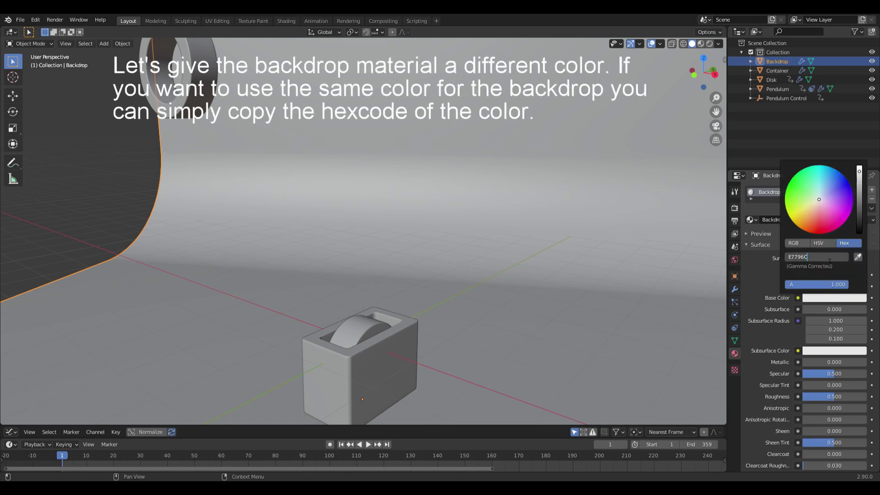
{"action": "key", "text": "Return"}
{"action": "left_click", "coordinate": [834, 396]}
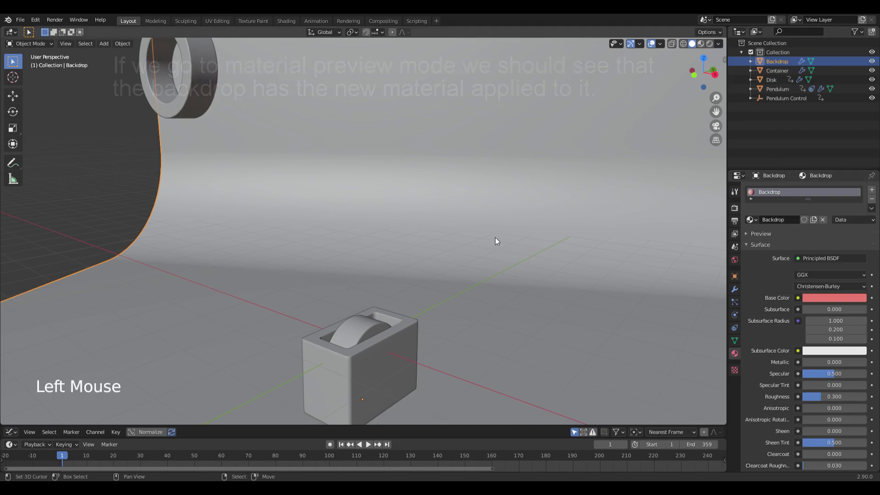
{"action": "key", "text": "z"}
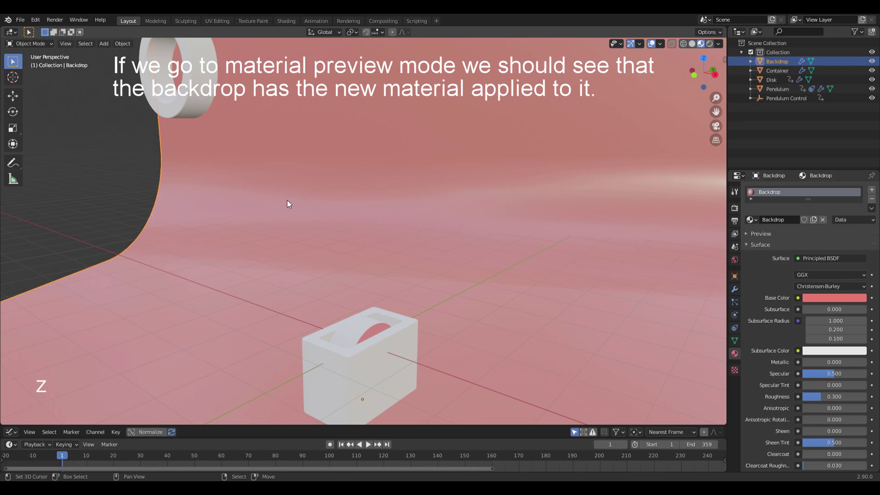
{"action": "key", "text": "z"}
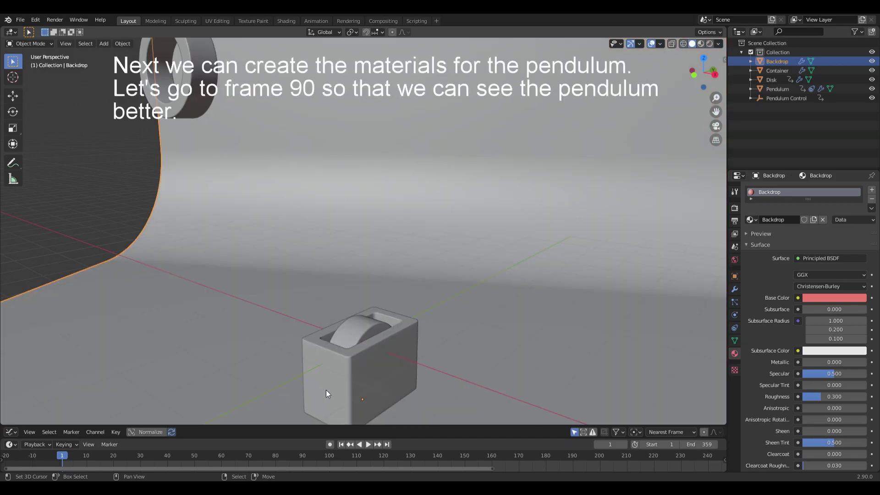
Step: Go to frame 90, select the pendulum and give it a new material named Pendulum
{"action": "left_click", "coordinate": [302, 458]}
{"action": "right_click", "coordinate": [353, 146]}
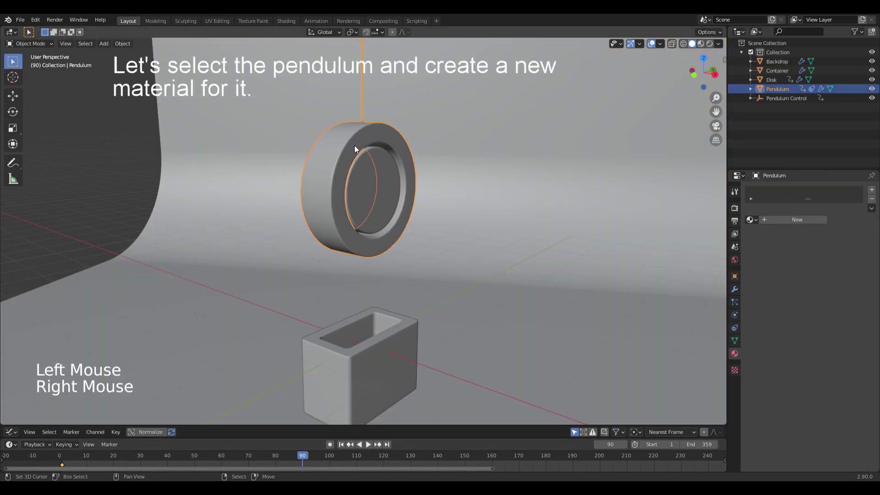
{"action": "left_click", "coordinate": [805, 220]}
{"action": "double_click", "coordinate": [778, 192]}
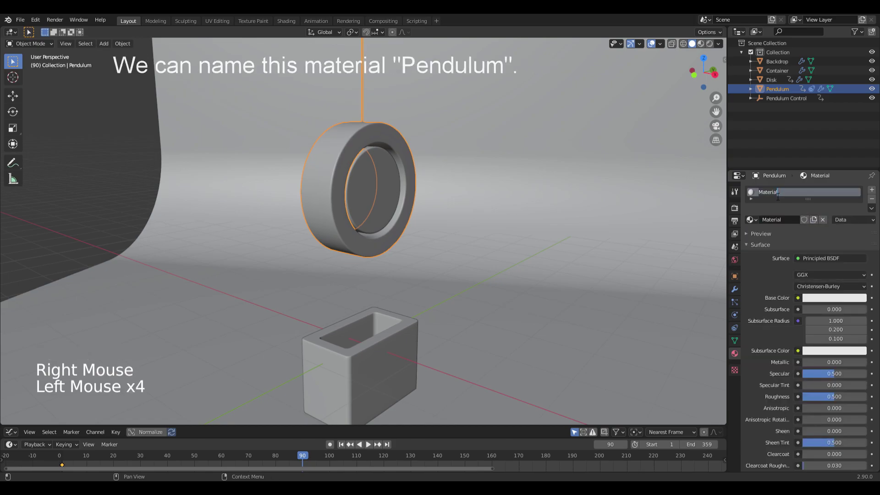
{"action": "type", "text": "Pendulum"}
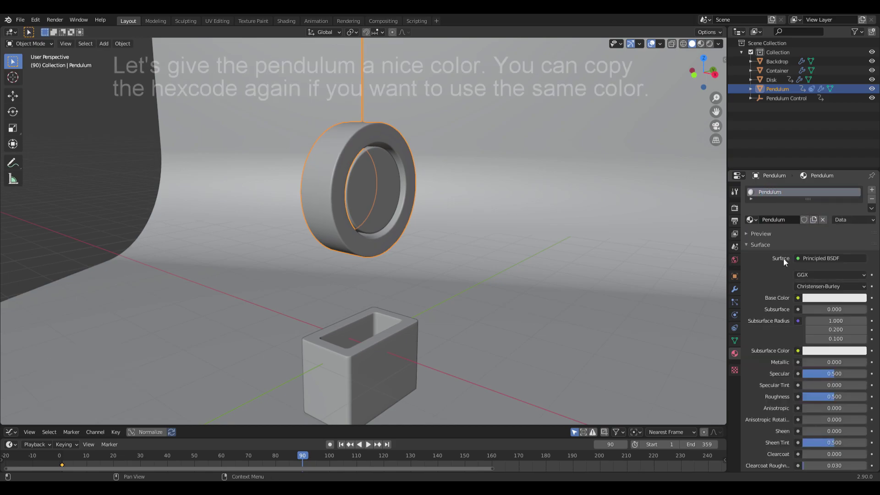
Step: Set the Pendulum material's base color to hex FF8C70, metallic to 1 and roughness to 0.25
{"action": "left_click", "coordinate": [829, 298]}
{"action": "left_click", "coordinate": [823, 257]}
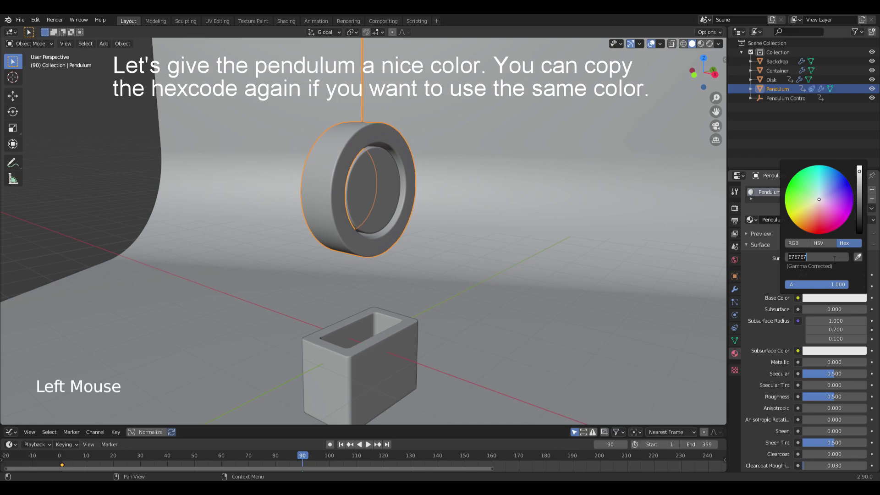
{"action": "type", "text": "FF8C70"}
{"action": "key", "text": "Return"}
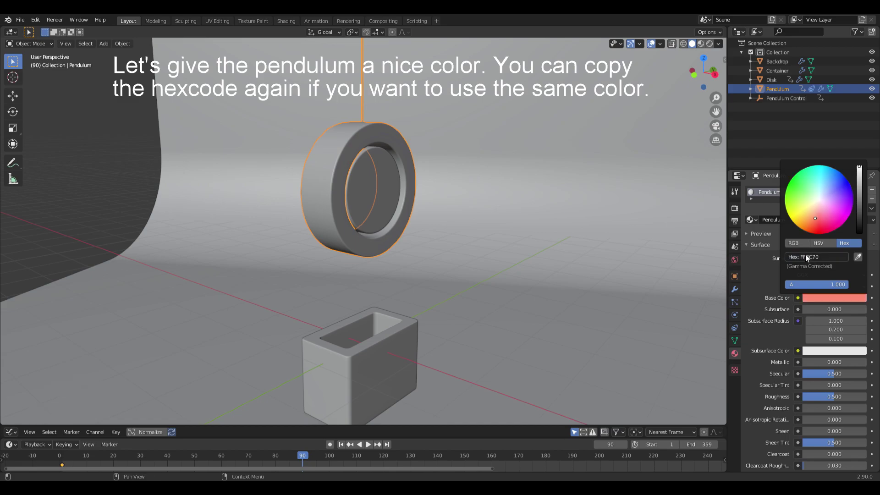
{"action": "left_click", "coordinate": [831, 362]}
{"action": "type", "text": "1"}
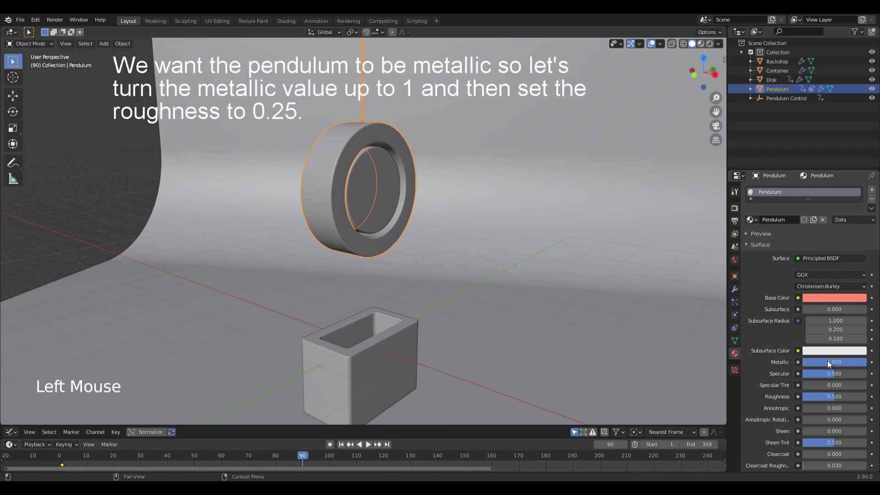
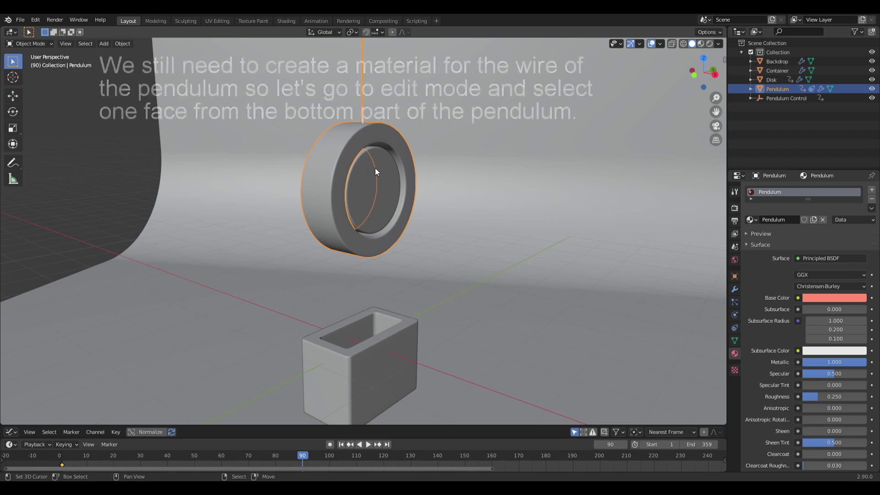
Step: In Edit Mode, select the pendulum's wire faces by selecting the linked ring faces and inverting the selection
{"action": "key", "text": "Tab"}
{"action": "key", "text": "3"}
{"action": "right_click", "coordinate": [331, 168]}
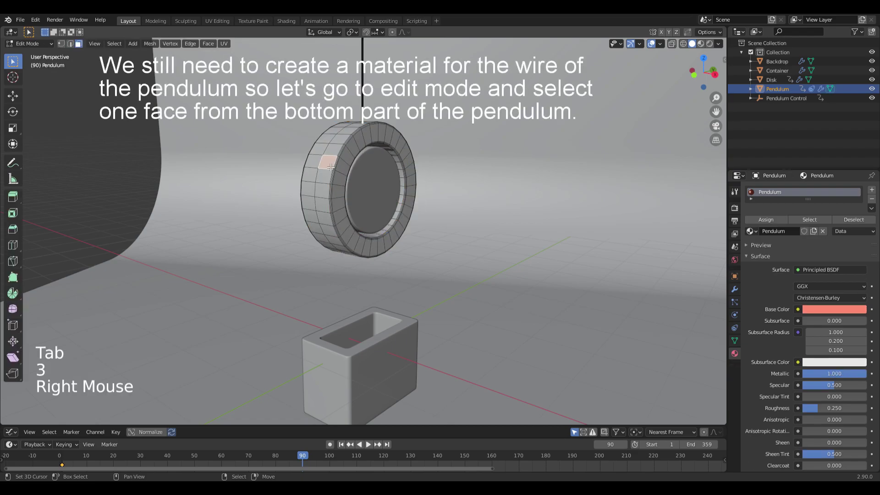
{"action": "key", "text": "ctrl+l"}
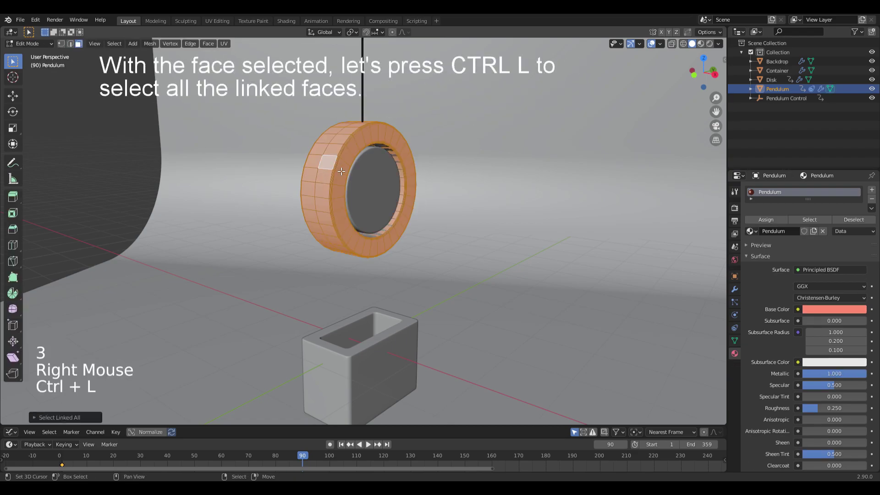
{"action": "left_click", "coordinate": [114, 44]}
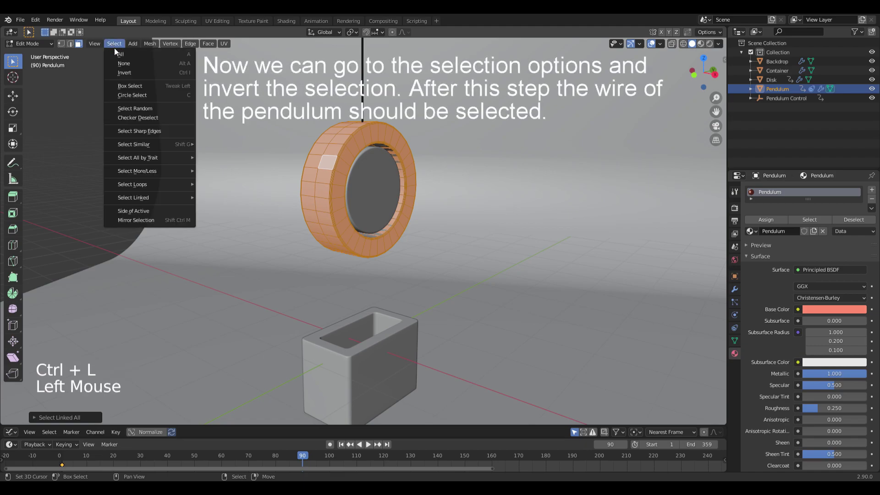
{"action": "left_click", "coordinate": [125, 73]}
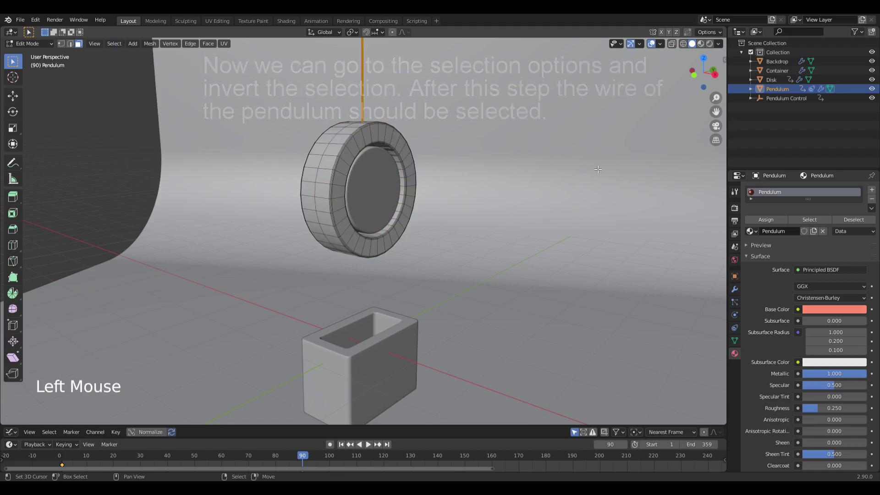
Step: Add a second material slot with a new material named Wire and assign it to the selected wire faces
{"action": "left_click", "coordinate": [871, 189]}
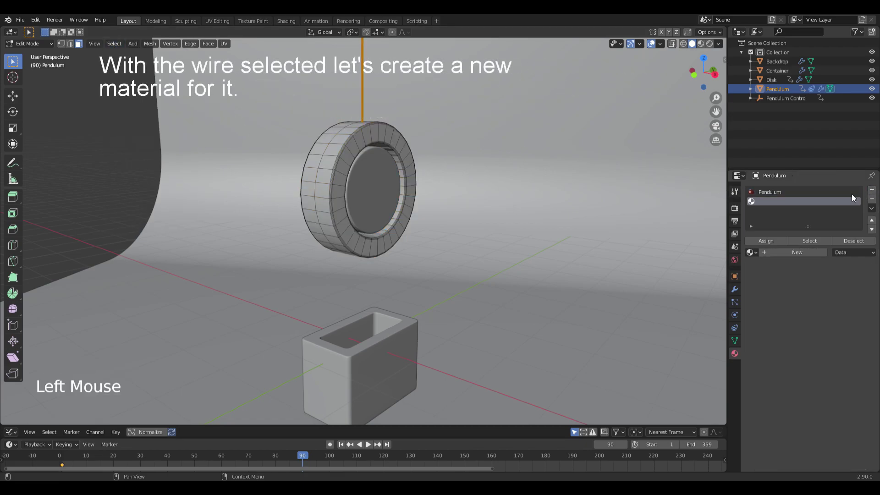
{"action": "left_click", "coordinate": [791, 252]}
{"action": "double_click", "coordinate": [775, 200]}
{"action": "type", "text": "Wire"}
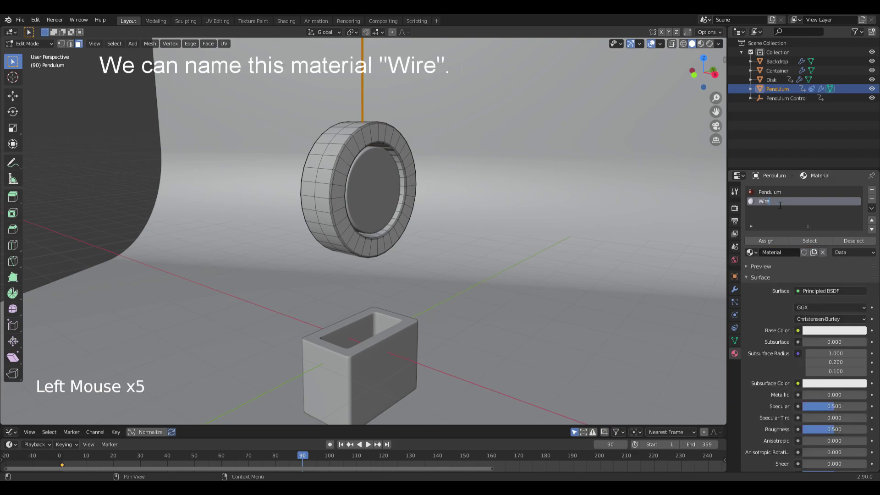
{"action": "key", "text": "Return"}
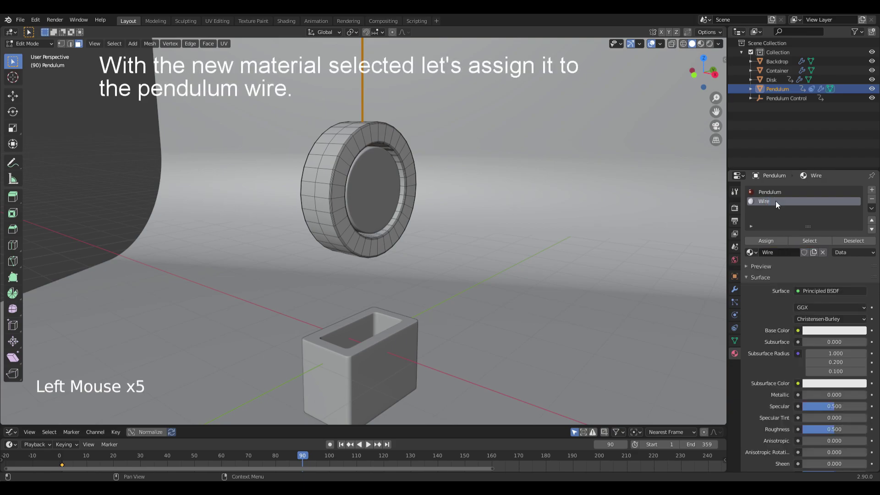
{"action": "left_click", "coordinate": [765, 241]}
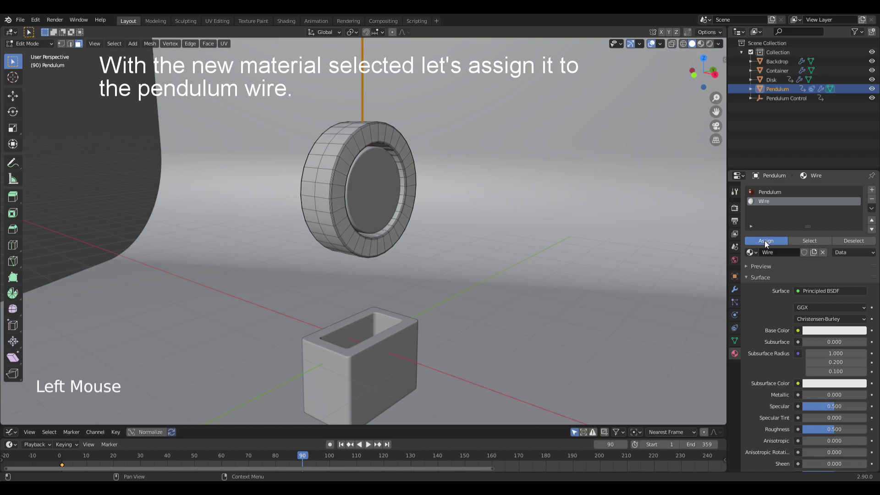
Step: Make the Wire material's base color pure white, with metallic at 1 and roughness at 0.1
{"action": "left_click", "coordinate": [821, 329]}
{"action": "left_click", "coordinate": [859, 200]}
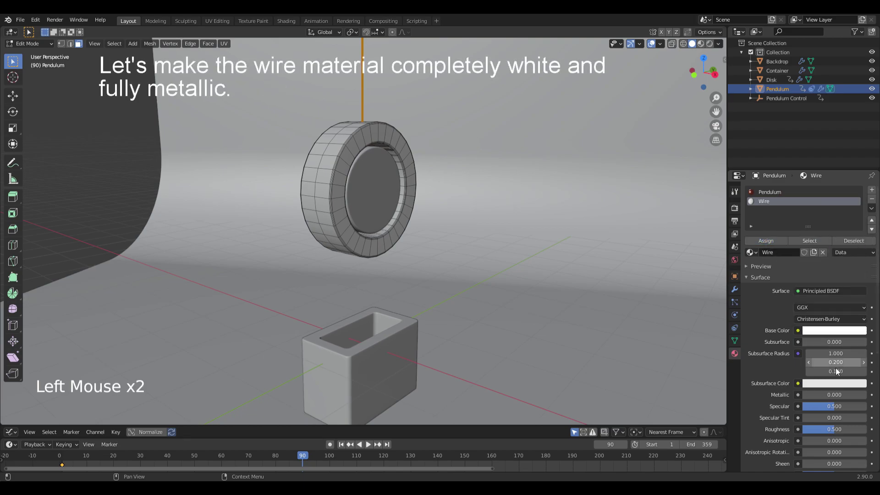
{"action": "left_click", "coordinate": [835, 395]}
{"action": "type", "text": "1"}
{"action": "left_click", "coordinate": [835, 431]}
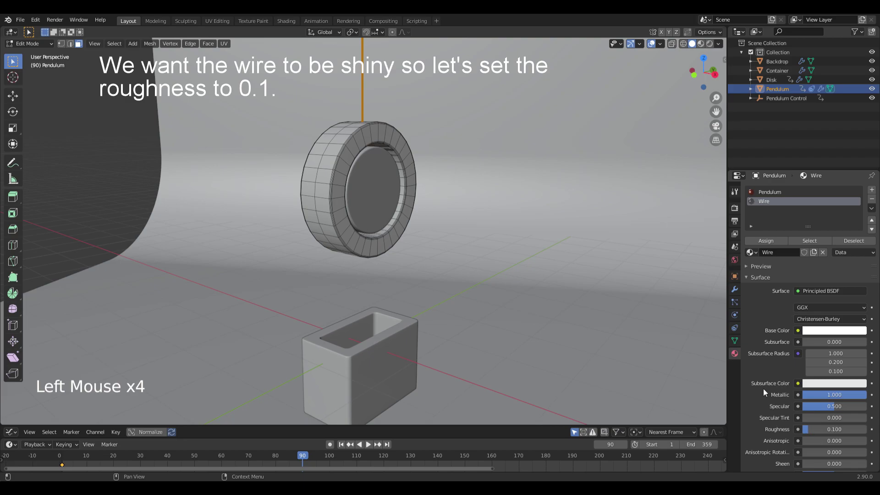
Step: Leave Edit Mode and check the deselected pendulum in Material Preview shading before returning to Solid shading
{"action": "key", "text": "Tab"}
{"action": "key", "text": "z"}
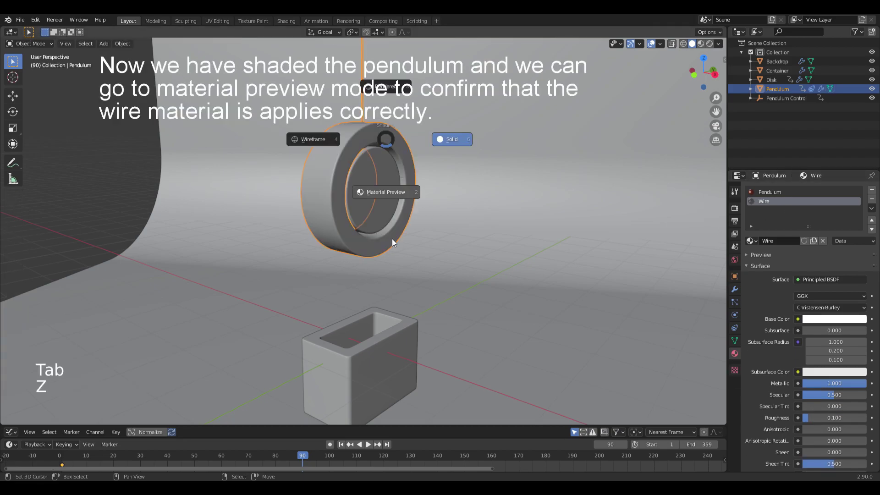
{"action": "key", "text": "alt+a"}
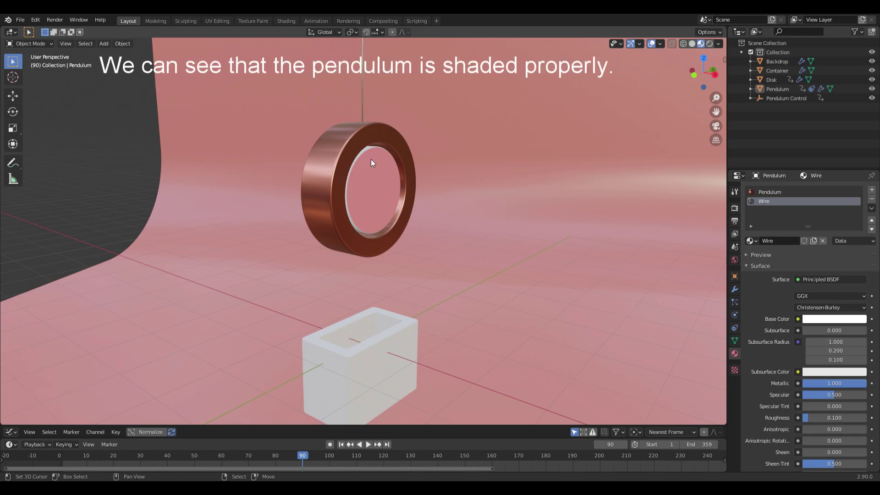
{"action": "key", "text": "z"}
Step: Select the container and give it a new material named Container
{"action": "right_click", "coordinate": [382, 340]}
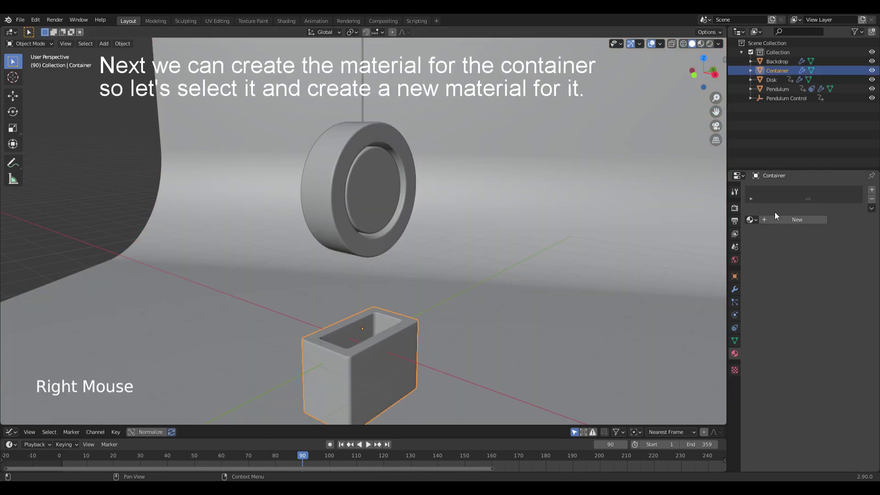
{"action": "left_click", "coordinate": [796, 219]}
{"action": "left_click", "coordinate": [776, 194]}
{"action": "double_click", "coordinate": [779, 195]}
{"action": "type", "text": "C"}
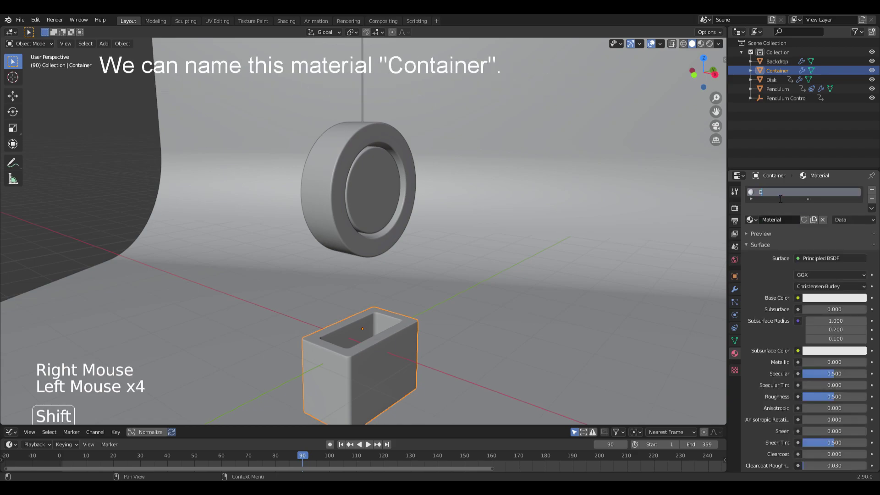
{"action": "type", "text": "ontainer"}
{"action": "key", "text": "Return"}
Step: Enlarge the editor area below the 3D view and turn it into a Shader Editor with its sidebar hidden
{"action": "middle_click_drag", "start_coordinate": [379, 351], "coordinate": [380, 250]}
{"action": "mouse_move", "coordinate": [381, 250]}
{"action": "middle_mouse_down"}
{"action": "mouse_move", "coordinate": [372, 233]}
{"action": "mouse_move", "coordinate": [376, 242]}
{"action": "middle_mouse_up"}
{"action": "middle_click_drag", "start_coordinate": [375, 243], "coordinate": [378, 249]}
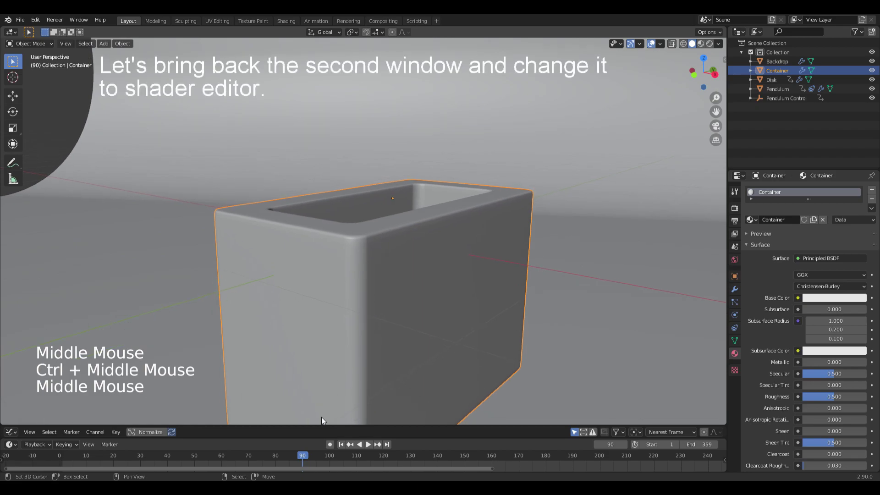
{"action": "left_click_drag", "start_coordinate": [323, 425], "coordinate": [293, 187]}
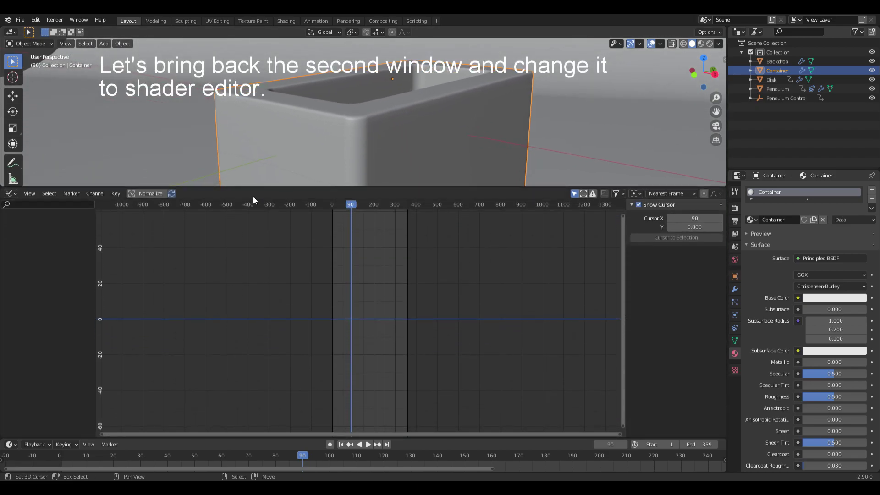
{"action": "left_click", "coordinate": [10, 193]}
{"action": "left_click", "coordinate": [24, 278]}
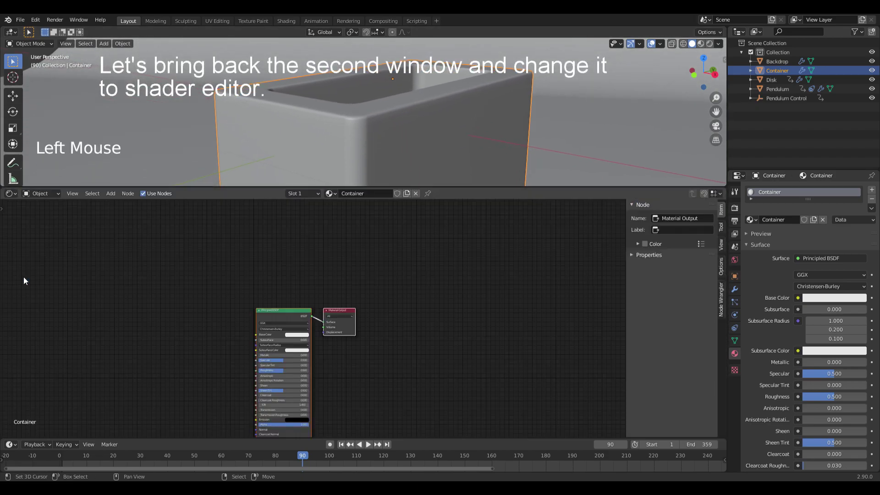
{"action": "key", "text": "n"}
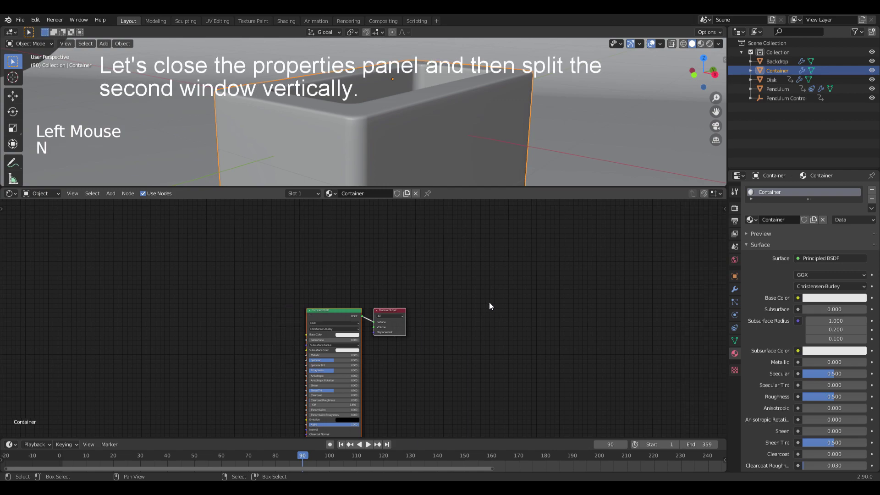
Step: Split the Shader Editor vertically and turn the new area into a UV Editor
{"action": "right_click", "coordinate": [479, 188]}
{"action": "left_click", "coordinate": [480, 188]}
{"action": "left_click", "coordinate": [444, 288]}
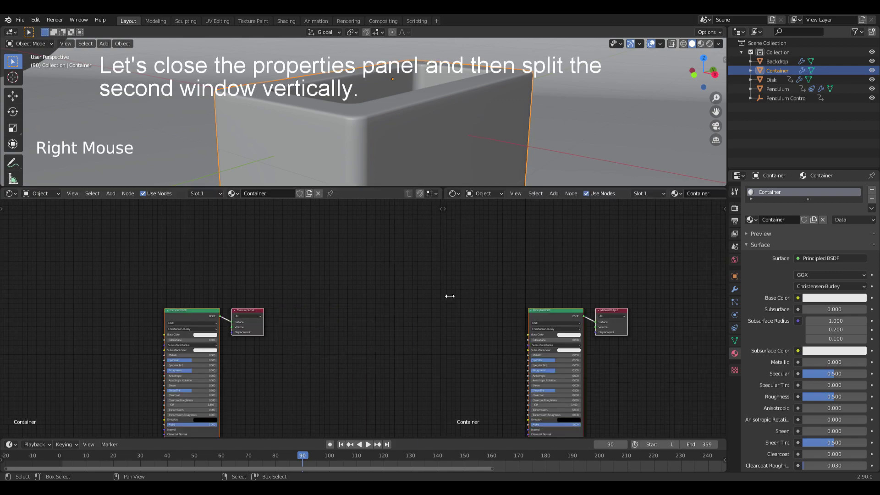
{"action": "left_click", "coordinate": [453, 192]}
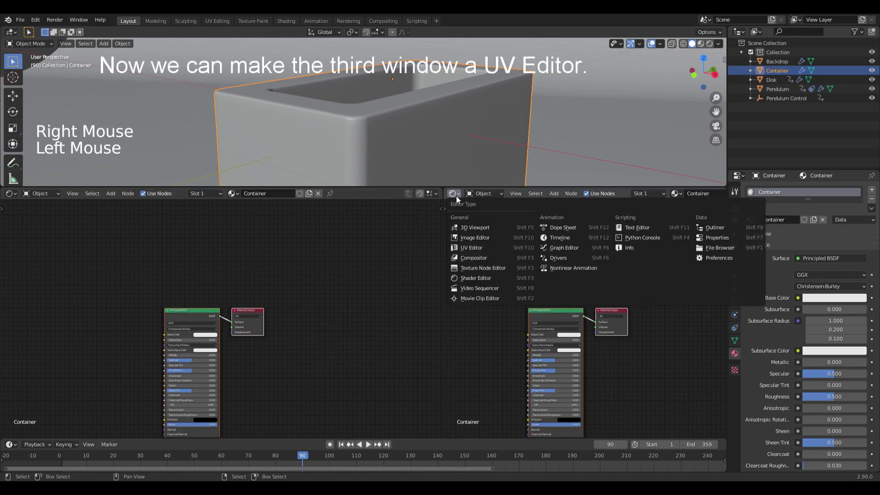
{"action": "left_click", "coordinate": [479, 246]}
Step: Unwrap the container's whole mesh with Smart UV Project, using angle limit 66 and island margin 0
{"action": "key", "text": "Tab"}
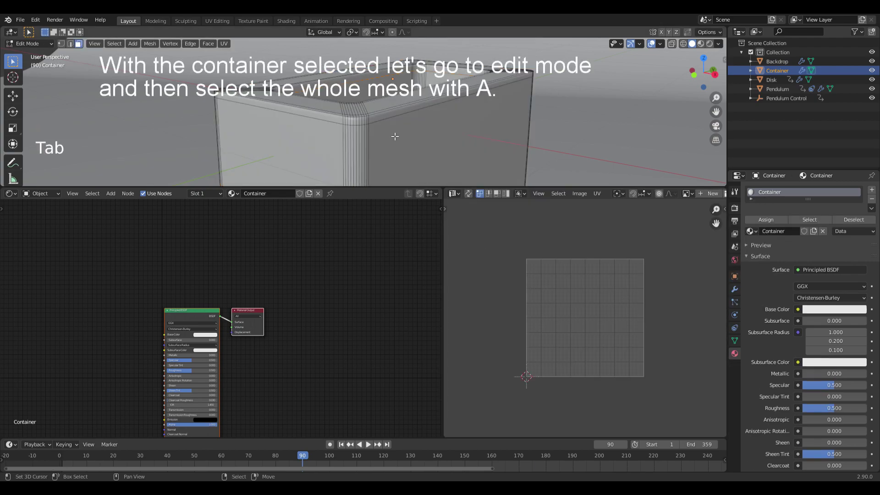
{"action": "key", "text": "a"}
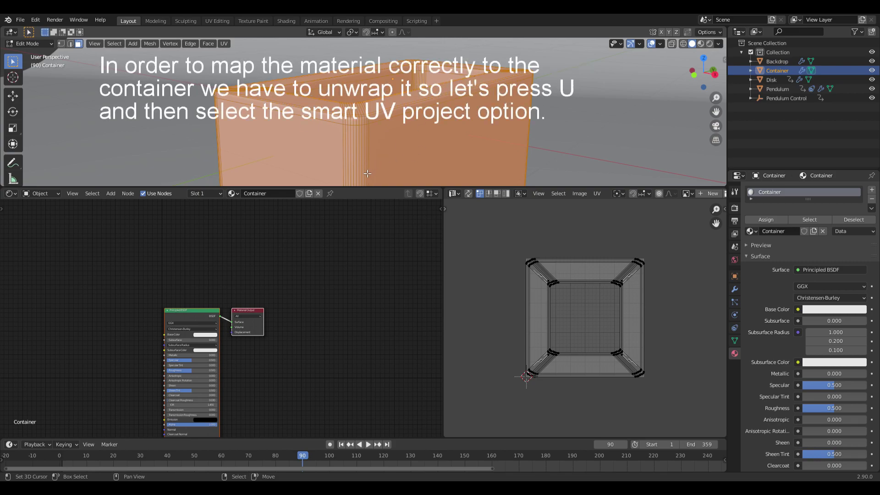
{"action": "key", "text": "u"}
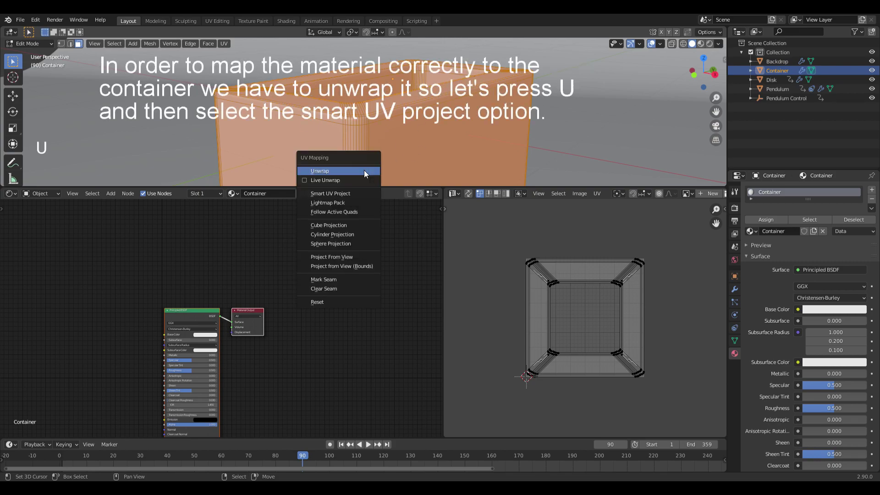
{"action": "left_click", "coordinate": [324, 193]}
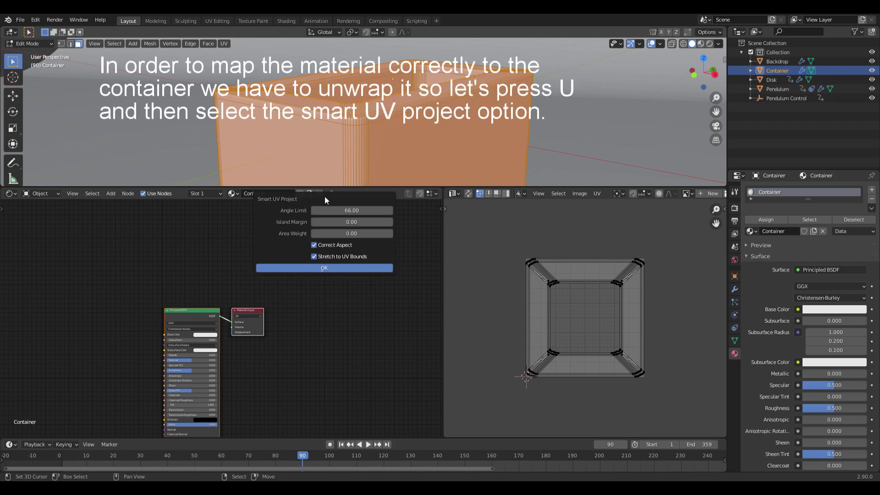
{"action": "left_click", "coordinate": [330, 269]}
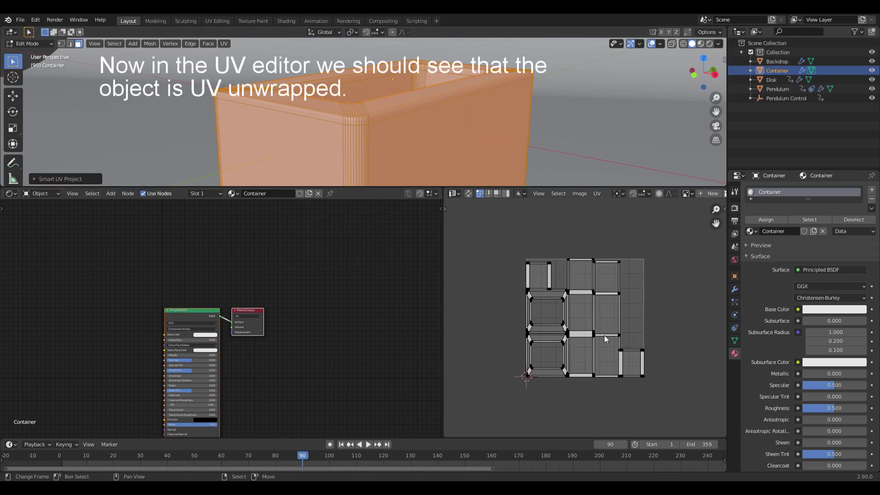
Step: Join the UV Editor area back into the Shader Editor
{"action": "right_click", "coordinate": [442, 269]}
{"action": "left_click", "coordinate": [436, 291]}
{"action": "left_click", "coordinate": [618, 285]}
Step: Add a PBR texture setup to the container's Principled BSDF from the Marble020_8K base color, roughness and normal maps
{"action": "scroll", "coordinate": [438, 311], "scroll_direction": "up", "scroll_amount": 3}
{"action": "middle_click_drag", "start_coordinate": [438, 311], "coordinate": [489, 310]}
{"action": "scroll", "coordinate": [490, 299], "scroll_direction": "up", "scroll_amount": 6}
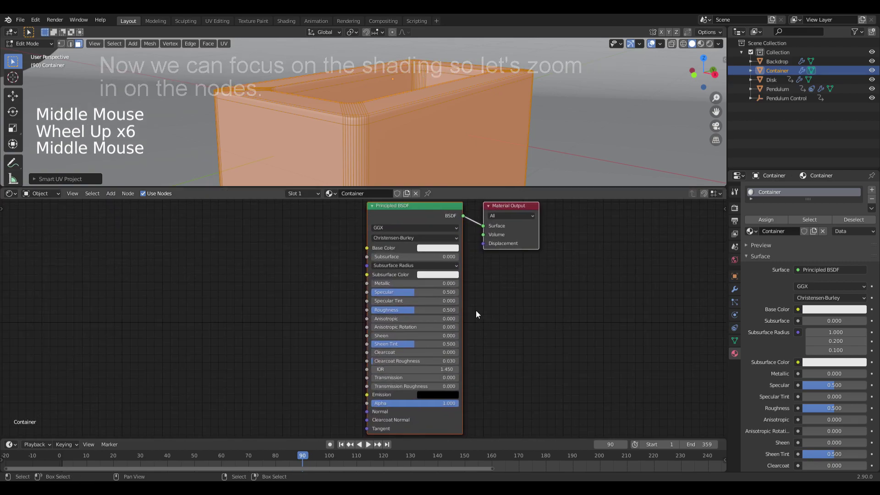
{"action": "left_click", "coordinate": [411, 217]}
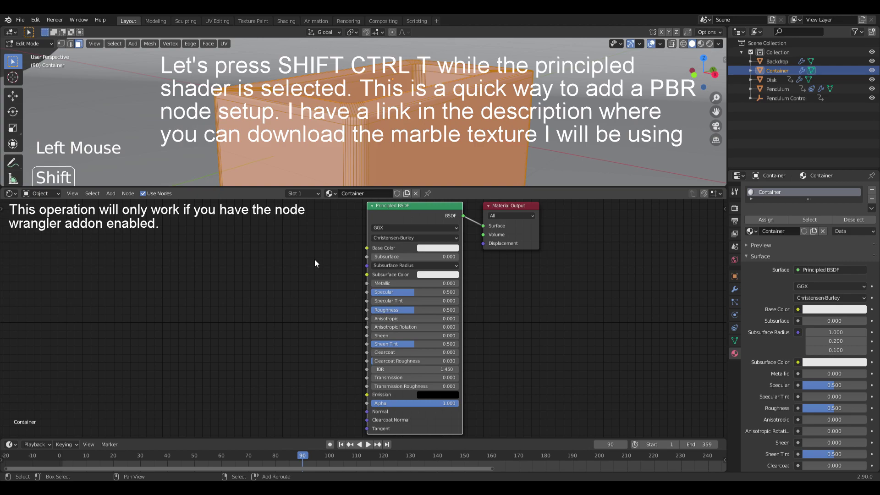
{"action": "key", "text": "ctrl+shift+t"}
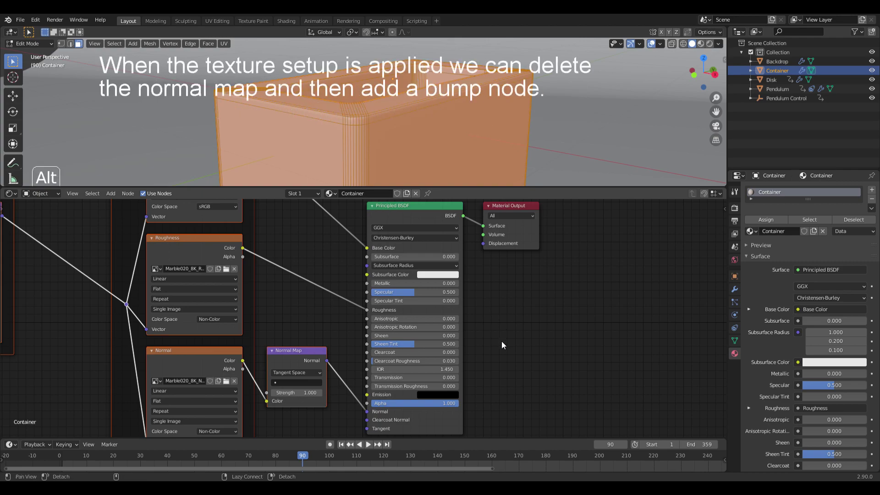
Step: Replace the Normal Map node with a Bump node placed between the Normal texture and the Principled BSDF
{"action": "middle_click_drag", "start_coordinate": [501, 340], "coordinate": [569, 303], "text": "alt"}
{"action": "scroll", "coordinate": [382, 310], "scroll_direction": "up", "scroll_amount": 3}
{"action": "left_click", "coordinate": [367, 303]}
{"action": "key", "text": "x"}
{"action": "key", "text": "shift+a"}
{"action": "type", "text": "bump"}
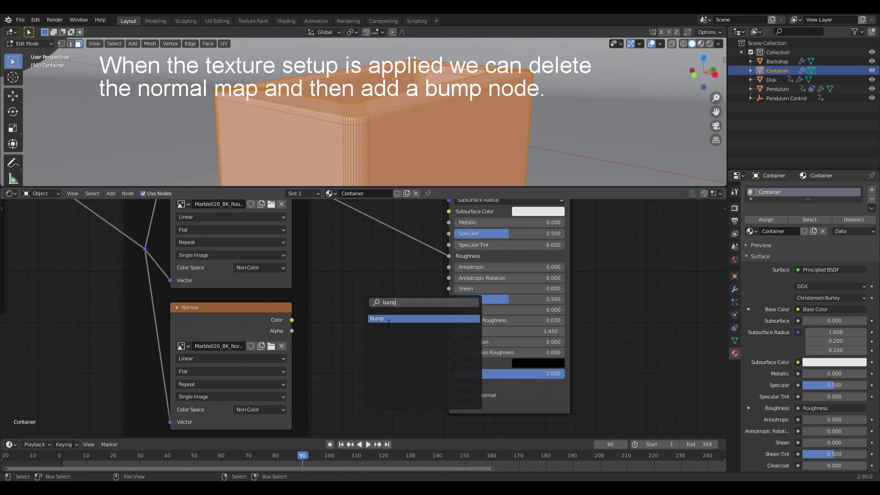
{"action": "key", "text": "Return"}
{"action": "left_click", "coordinate": [336, 309]}
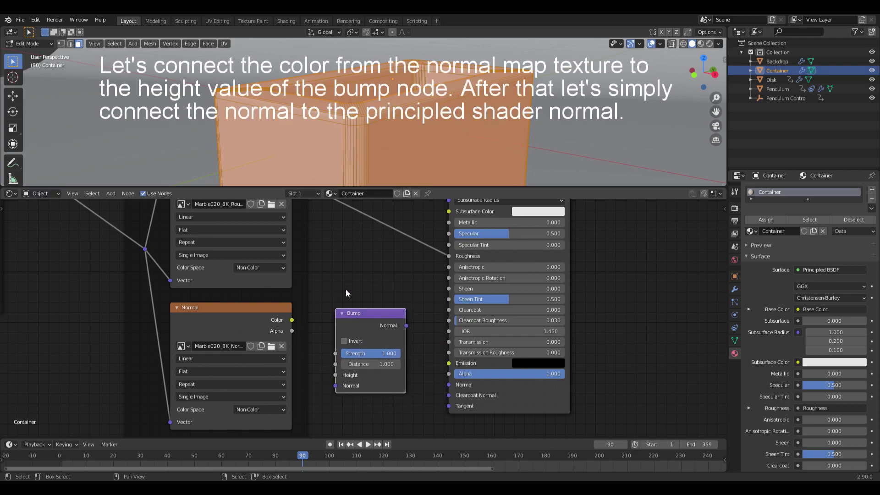
Step: Connect the Normal texture's color to the Bump height and the Bump output to the Principled BSDF normal, with strength 0.05
{"action": "left_click_drag", "start_coordinate": [292, 320], "coordinate": [336, 375]}
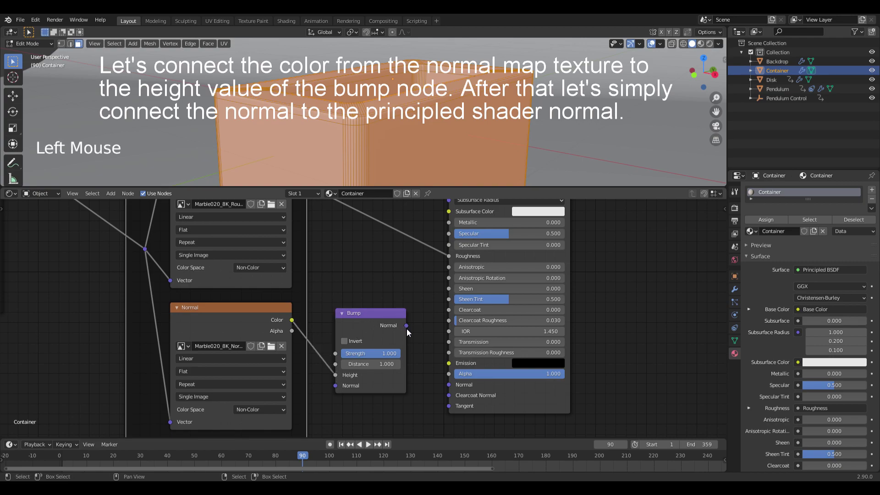
{"action": "left_click_drag", "start_coordinate": [406, 326], "coordinate": [448, 384]}
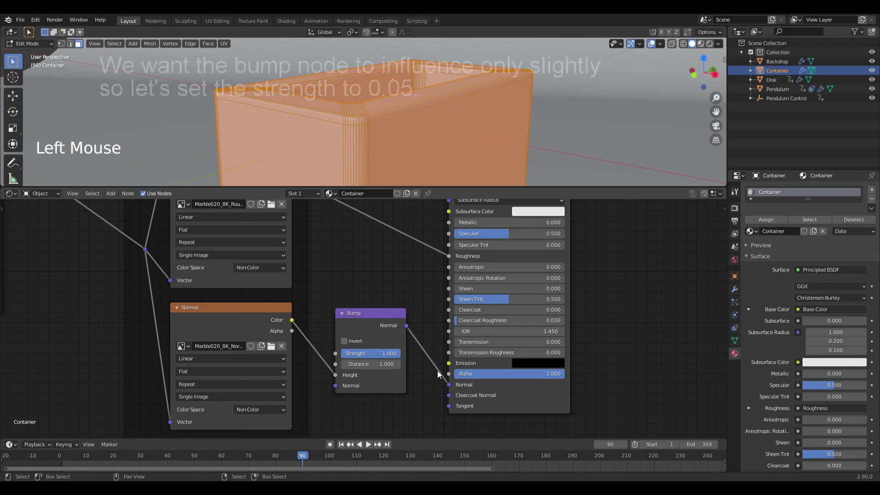
{"action": "type", "text": "0"}
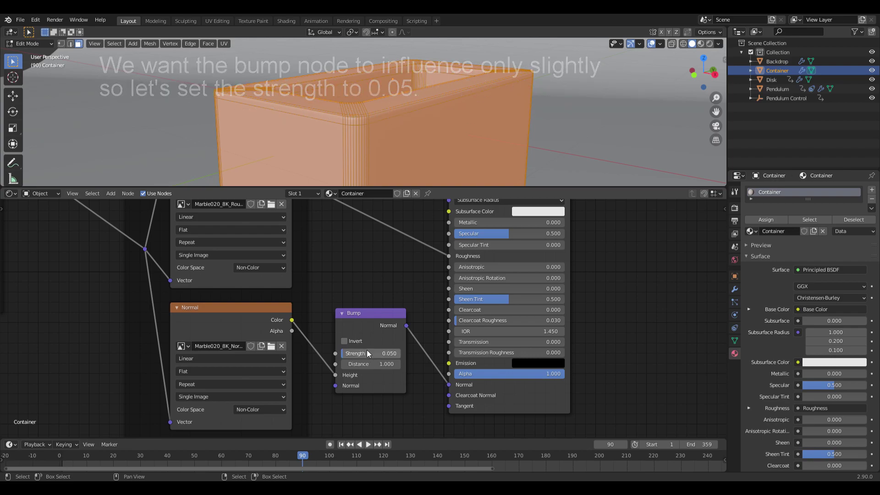
Step: Insert an RGB Curves node between the Base Color texture and the Principled BSDF, raising its red curve at about X 0.42 to Y 0.57
{"action": "scroll", "coordinate": [376, 277], "scroll_direction": "down", "scroll_amount": 3}
{"action": "middle_click_drag", "start_coordinate": [368, 270], "coordinate": [360, 414]}
{"action": "middle_click_drag", "start_coordinate": [397, 292], "coordinate": [392, 299]}
{"action": "scroll", "coordinate": [392, 295], "scroll_direction": "up", "scroll_amount": 1}
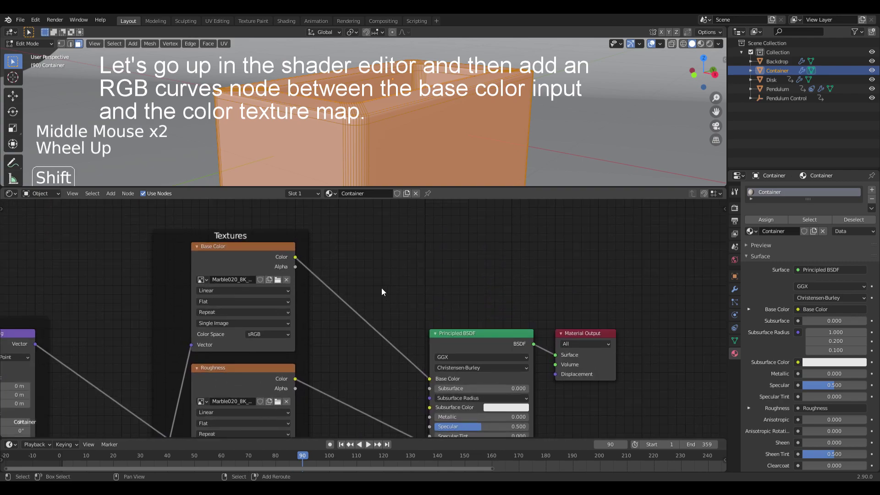
{"action": "key", "text": "shift+a"}
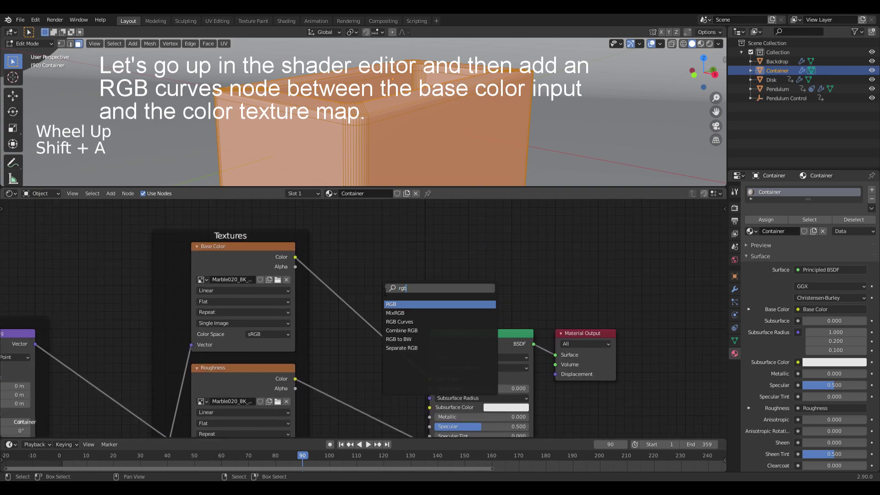
{"action": "left_click", "coordinate": [395, 321]}
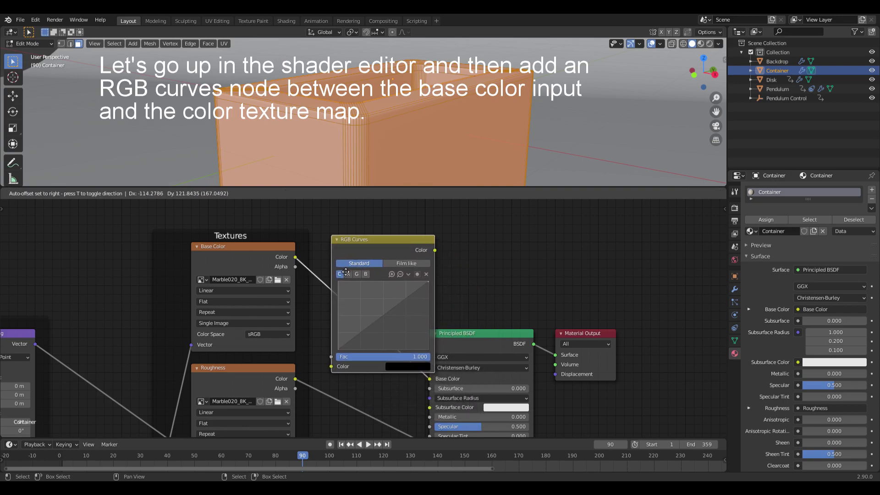
{"action": "left_click", "coordinate": [345, 271]}
{"action": "double_click", "coordinate": [349, 276]}
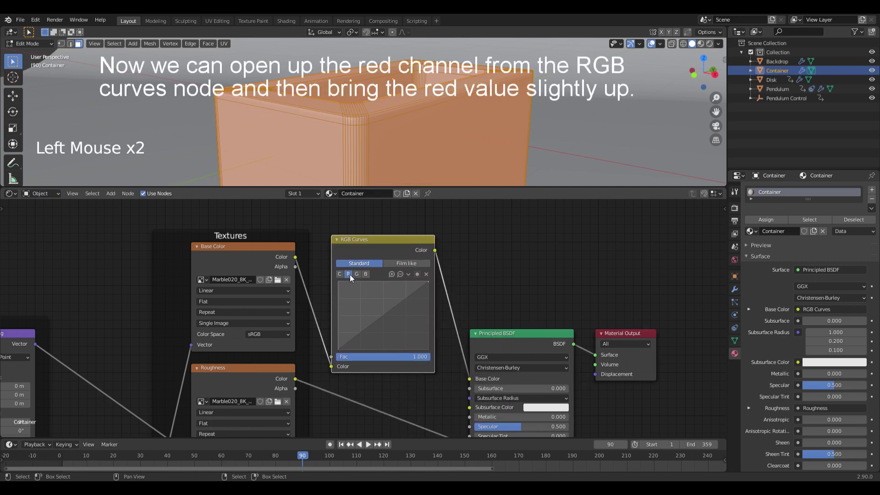
{"action": "left_click_drag", "start_coordinate": [385, 314], "coordinate": [376, 311]}
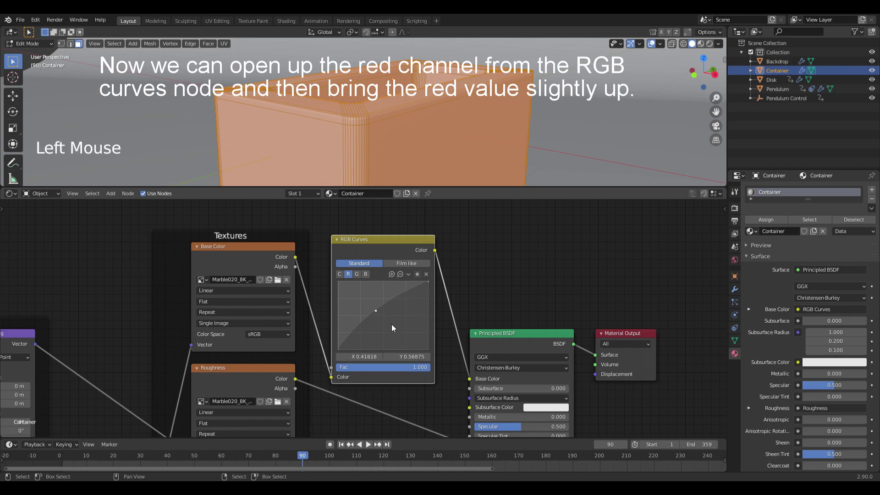
Step: Return the container to Object Mode with the Shader Editor minimized, and inspect its marble in Material Preview
{"action": "left_click_drag", "start_coordinate": [454, 189], "coordinate": [438, 429]}
{"action": "key", "text": "Tab"}
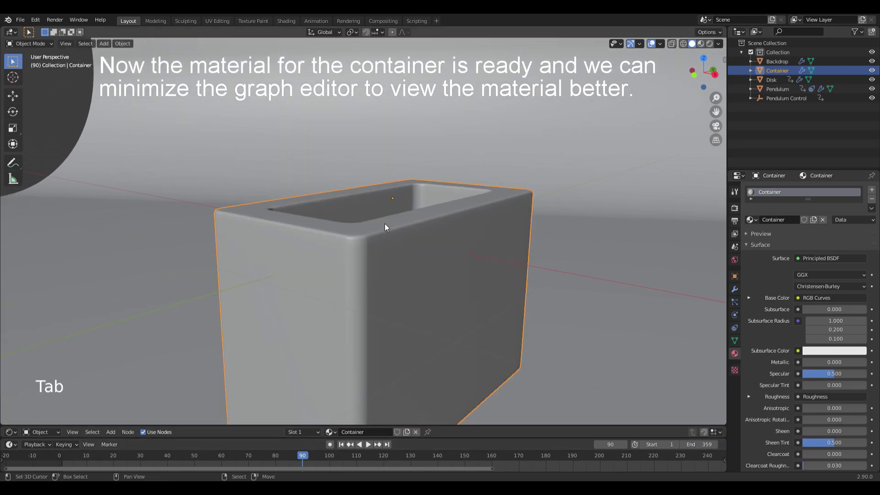
{"action": "key", "text": "z"}
{"action": "left_click", "coordinate": [366, 304]}
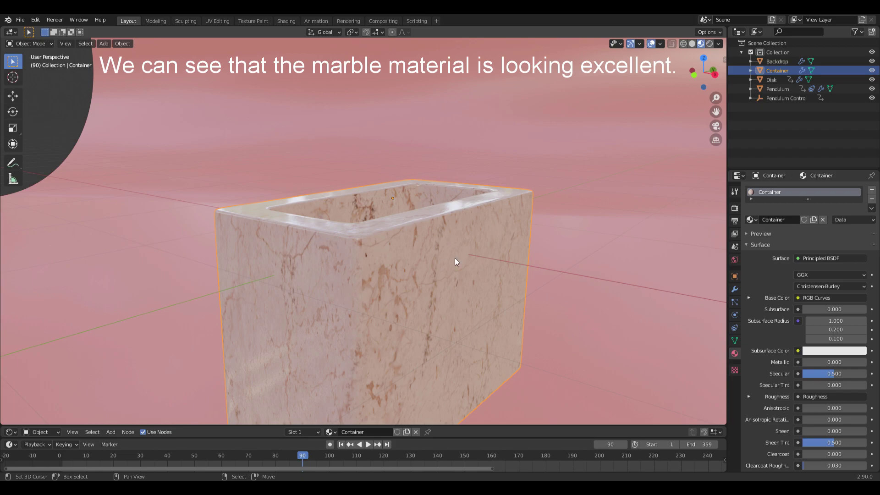
{"action": "key", "text": "z"}
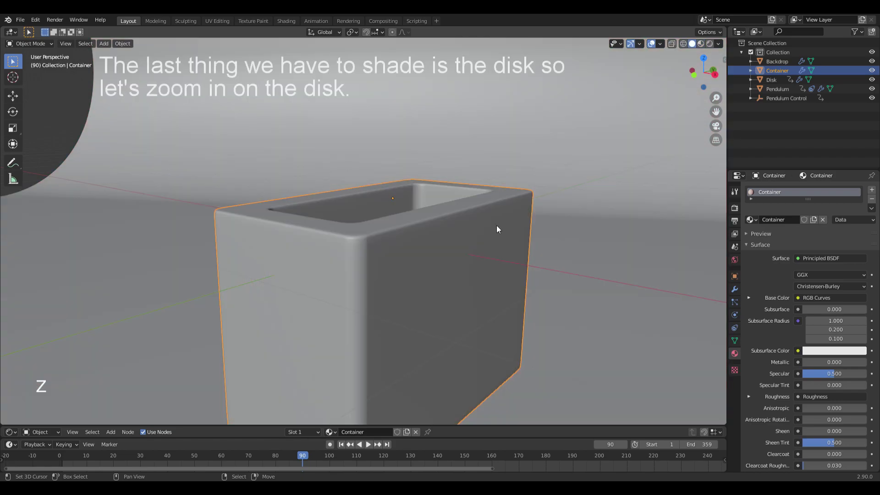
Step: Hide the pendulum that blocks the disk and select the disk
{"action": "middle_click_drag", "start_coordinate": [398, 175], "coordinate": [419, 348], "text": "ctrl"}
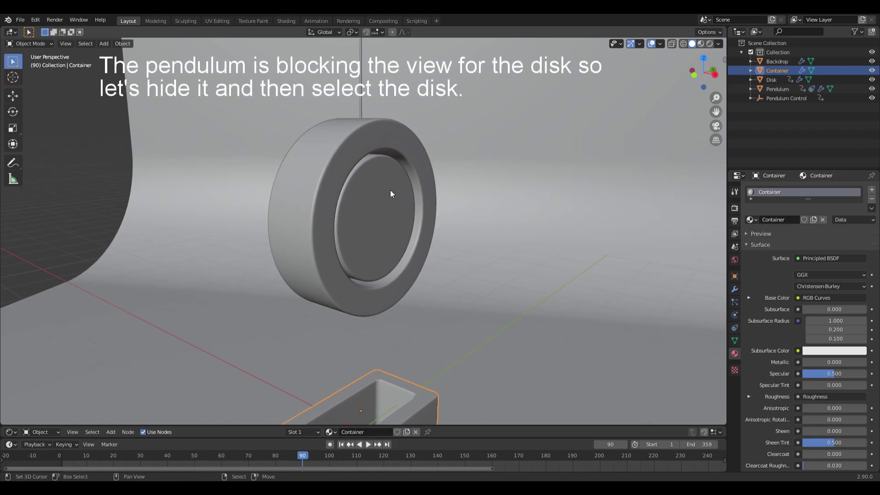
{"action": "right_click", "coordinate": [333, 157]}
{"action": "key", "text": "h"}
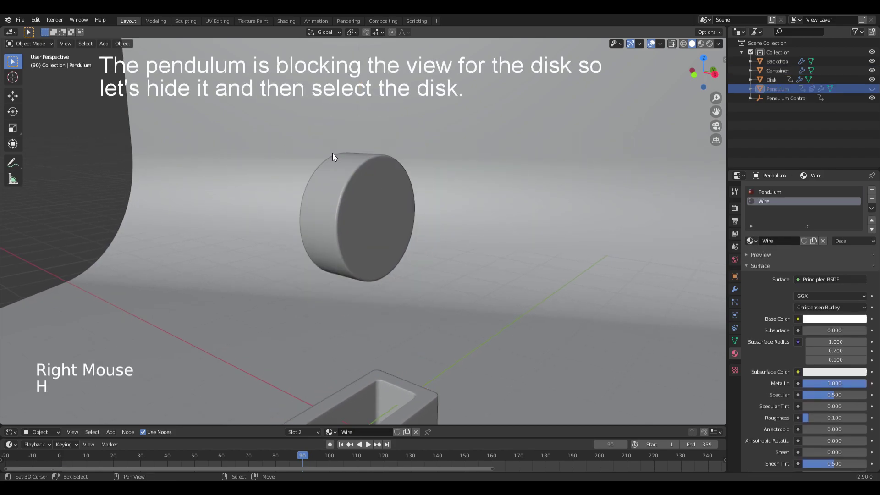
{"action": "right_click", "coordinate": [355, 190]}
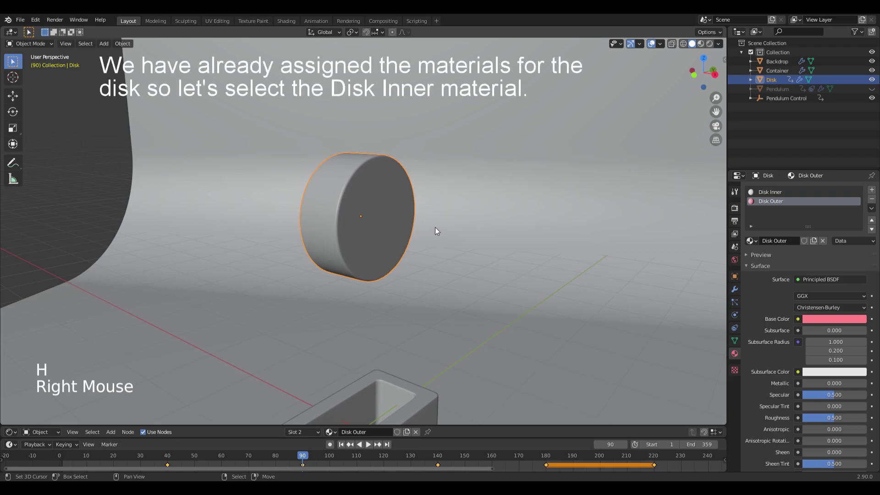
Step: Set the base color of the disk's Disk Inner material to hex FF9B82
{"action": "left_click", "coordinate": [782, 196]}
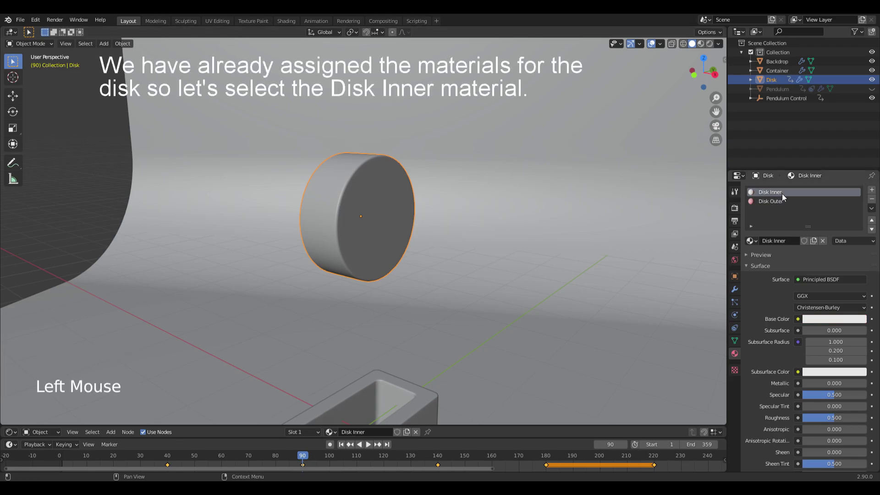
{"action": "left_click", "coordinate": [834, 319]}
{"action": "left_click", "coordinate": [835, 278]}
{"action": "type", "text": "FF9B82"}
{"action": "key", "text": "Return"}
Step: Set the Disk Inner material's metallic value to 1 and its roughness to 0.2
{"action": "left_click", "coordinate": [839, 383]}
{"action": "type", "text": "1"}
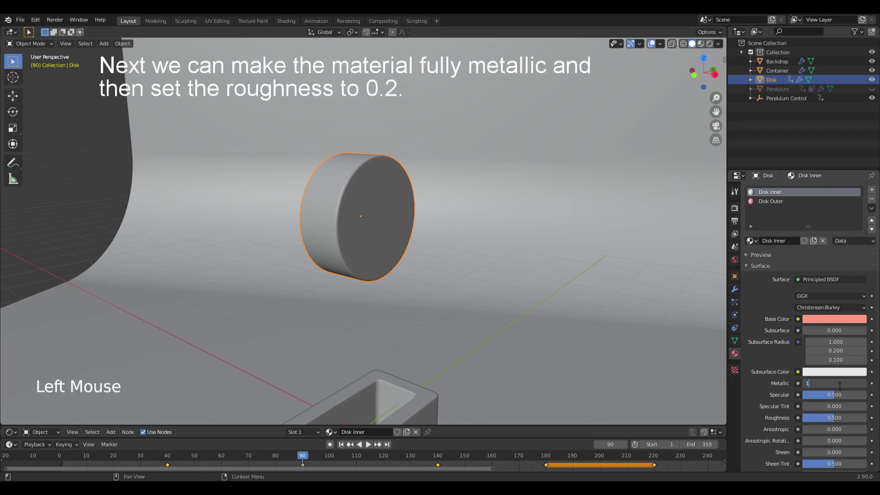
{"action": "key", "text": "Return"}
{"action": "double_click", "coordinate": [831, 417]}
{"action": "type", "text": "0"}
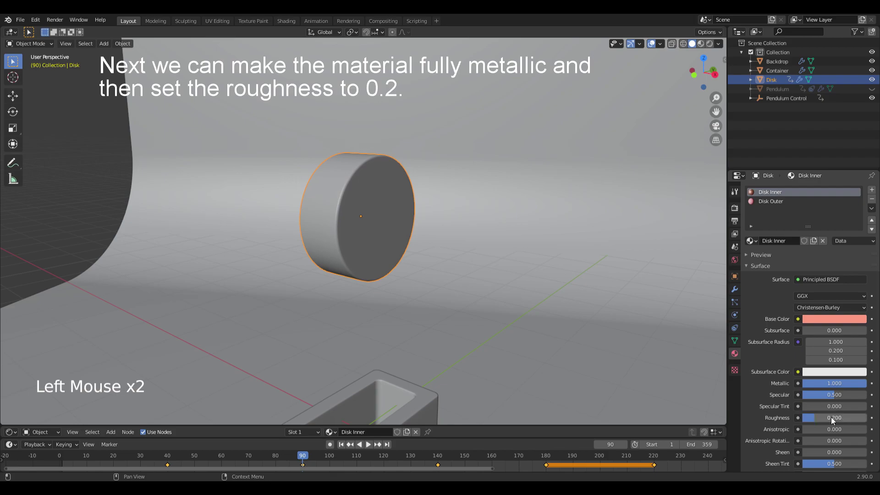
Step: Check the metal on the disk's cylindrical side in Material Preview, and return to Solid shading
{"action": "type", "text": "z"}
{"action": "left_click", "coordinate": [408, 323]}
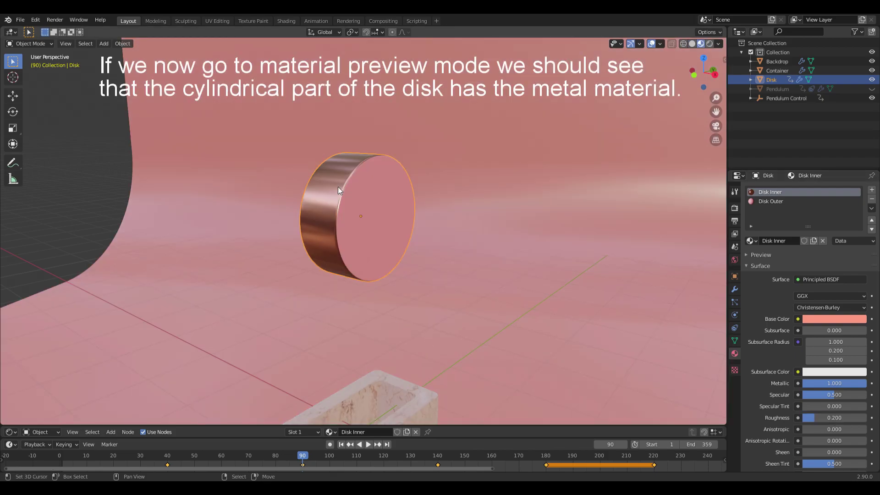
{"action": "key", "text": "z"}
{"action": "left_click", "coordinate": [553, 234]}
Step: Select the Disk Outer material and enlarge the Shader Editor to work on its nodes
{"action": "left_click", "coordinate": [772, 202]}
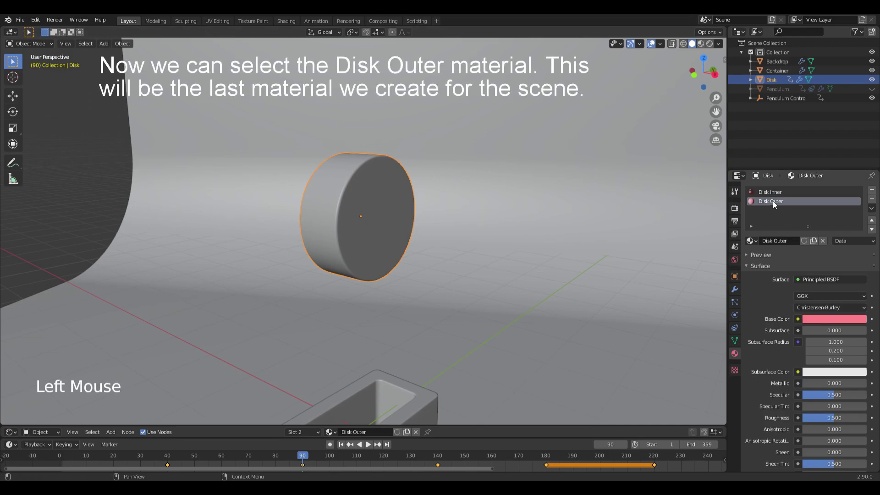
{"action": "left_click_drag", "start_coordinate": [439, 430], "coordinate": [418, 190]}
{"action": "middle_click_drag", "start_coordinate": [415, 166], "coordinate": [411, 122], "text": "shift"}
{"action": "middle_click_drag", "start_coordinate": [343, 355], "coordinate": [386, 235]}
{"action": "scroll", "coordinate": [362, 273], "scroll_direction": "down", "scroll_amount": 1}
{"action": "middle_click_drag", "start_coordinate": [358, 287], "coordinate": [400, 288]}
{"action": "scroll", "coordinate": [385, 280], "scroll_direction": "down", "scroll_amount": 1}
Step: Add a Gradient Texture node to Disk Outer, well ahead of the Principled BSDF with space for more nodes between
{"action": "key", "text": "shift+a"}
{"action": "type", "text": "gra"}
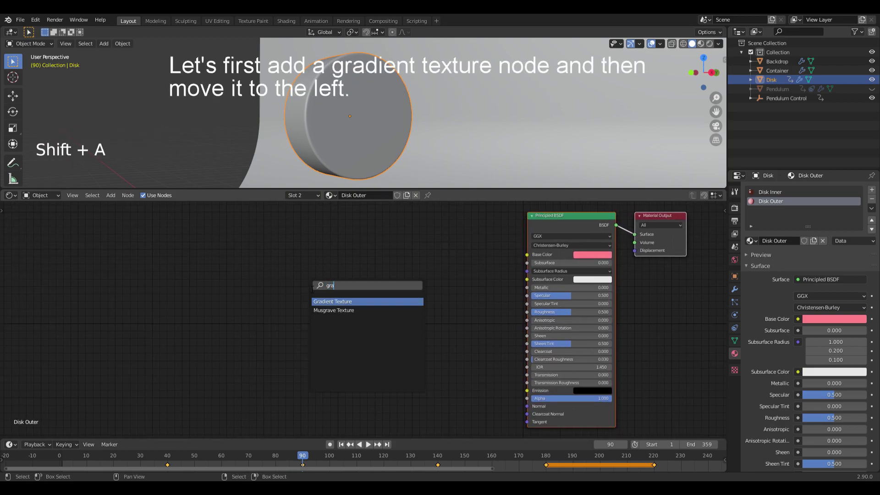
{"action": "type", "text": "die"}
{"action": "key", "text": "Return"}
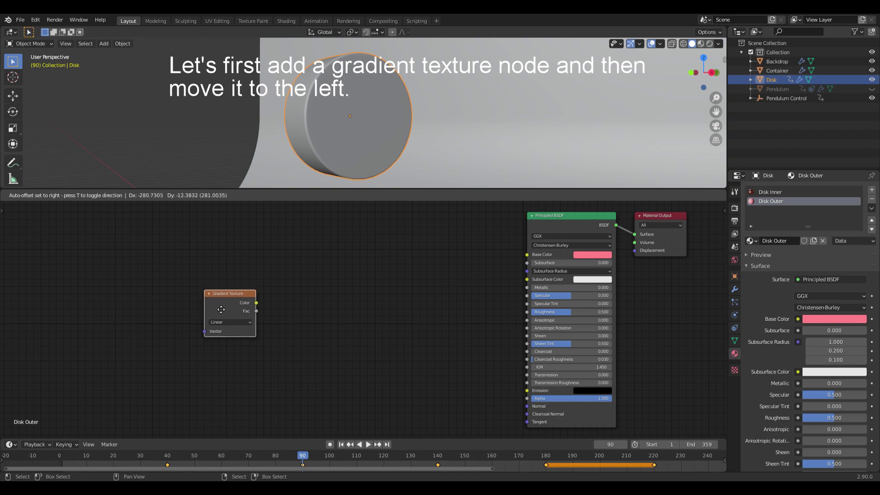
{"action": "left_click", "coordinate": [210, 293]}
Step: Add a Texture Coordinate and Mapping setup to the Gradient Texture, feeding the Mapping vector from the Object coordinates
{"action": "key", "text": "ctrl+t"}
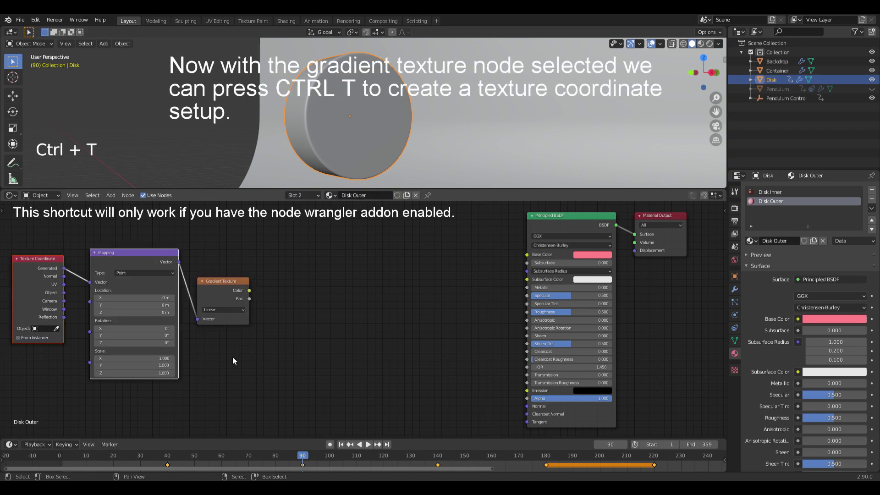
{"action": "middle_click_drag", "start_coordinate": [232, 357], "coordinate": [378, 358]}
{"action": "scroll", "coordinate": [244, 308], "scroll_direction": "up", "scroll_amount": 5}
{"action": "left_click_drag", "start_coordinate": [190, 273], "coordinate": [163, 283]}
Step: Move the Gradient Texture node slightly down and set its gradient type to Spherical
{"action": "middle_click_drag", "start_coordinate": [499, 337], "coordinate": [368, 319]}
{"action": "scroll", "coordinate": [414, 333], "scroll_direction": "down", "scroll_amount": 3}
{"action": "left_click_drag", "start_coordinate": [263, 283], "coordinate": [269, 294]}
{"action": "left_click", "coordinate": [259, 316]}
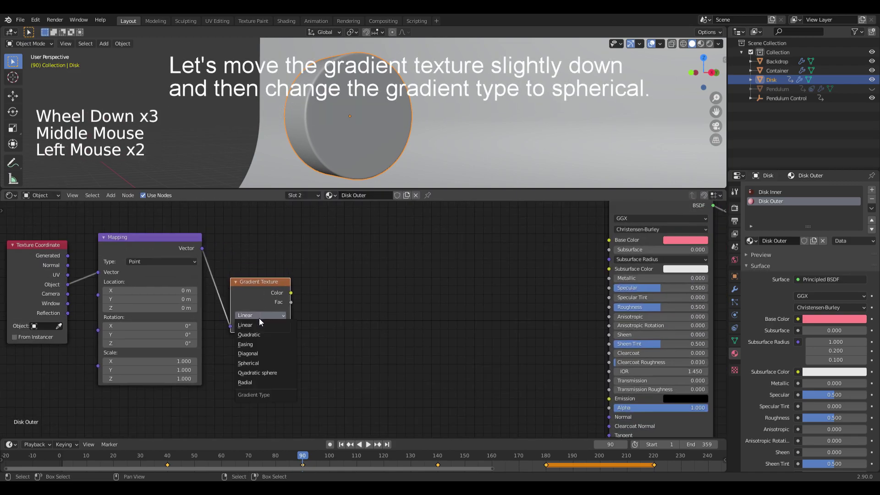
{"action": "left_click", "coordinate": [257, 362]}
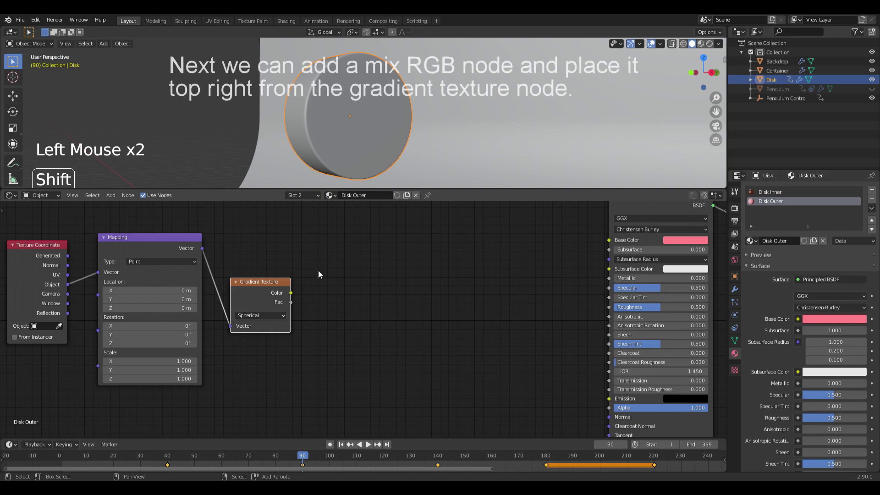
Step: Add a MixRGB node with factor 0.95, taking the Mapping vector as Color1 and the Gradient Texture color as Color2
{"action": "key", "text": "shift+a"}
{"action": "type", "text": "mix"}
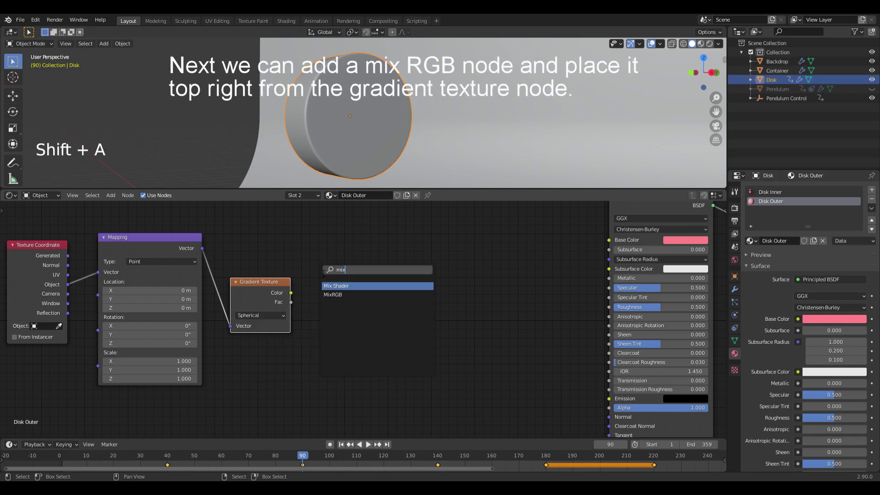
{"action": "left_click", "coordinate": [336, 296]}
{"action": "left_click", "coordinate": [327, 235]}
{"action": "left_click_drag", "start_coordinate": [202, 248], "coordinate": [310, 276]}
{"action": "left_click", "coordinate": [357, 256]}
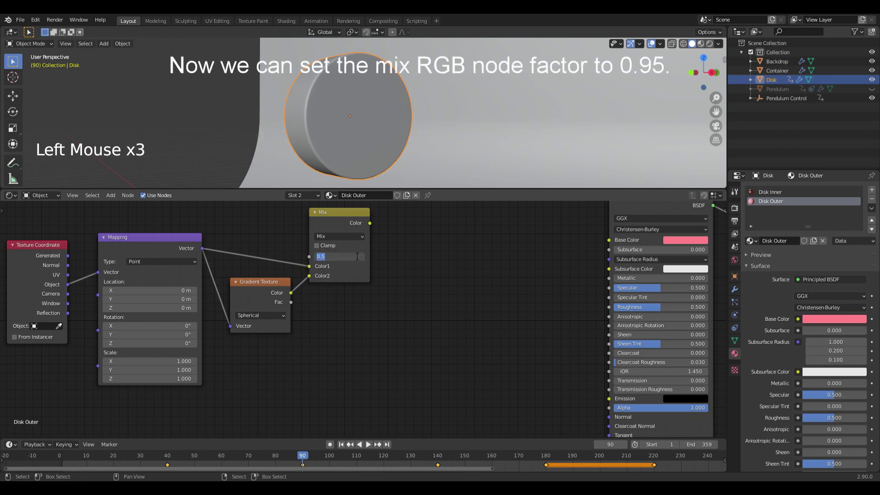
Step: Add a Noise Texture with its vector fed by the MixRGB color, using scale 30, detail 3 and roughness 0.75
{"action": "middle_click_drag", "start_coordinate": [366, 254], "coordinate": [300, 246]}
{"action": "key", "text": "shift+a"}
{"action": "type", "text": "no"}
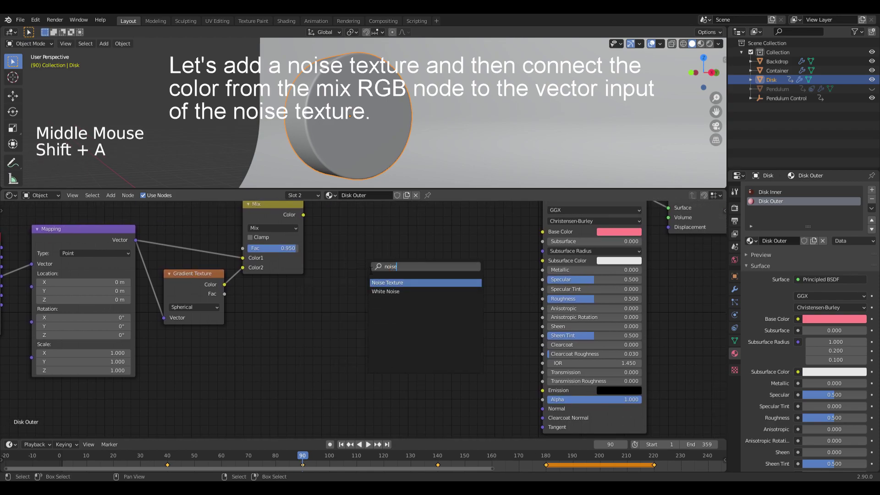
{"action": "type", "text": "is"}
{"action": "key", "text": "Return"}
{"action": "left_click_drag", "start_coordinate": [303, 216], "coordinate": [345, 314]}
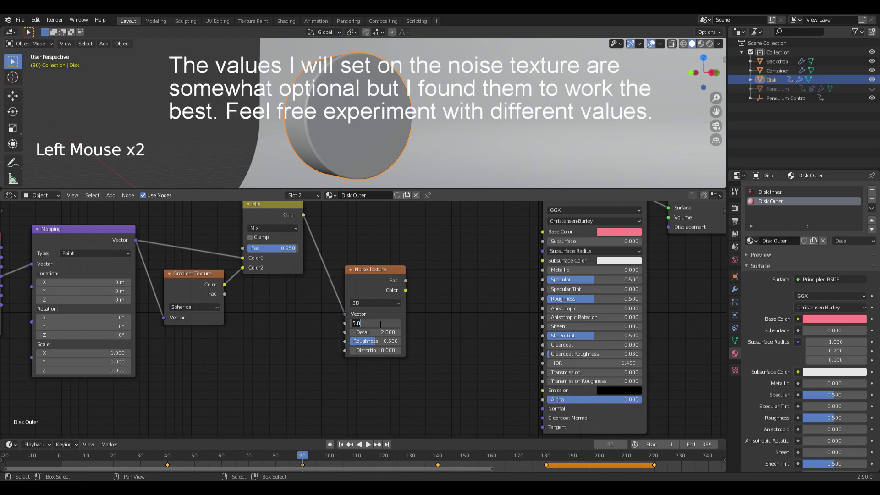
{"action": "key", "text": "Return"}
Step: Preview the Noise Texture output on the disk's face through a Viewer node in Material Preview
{"action": "left_click", "coordinate": [376, 277], "text": "ctrl+shift"}
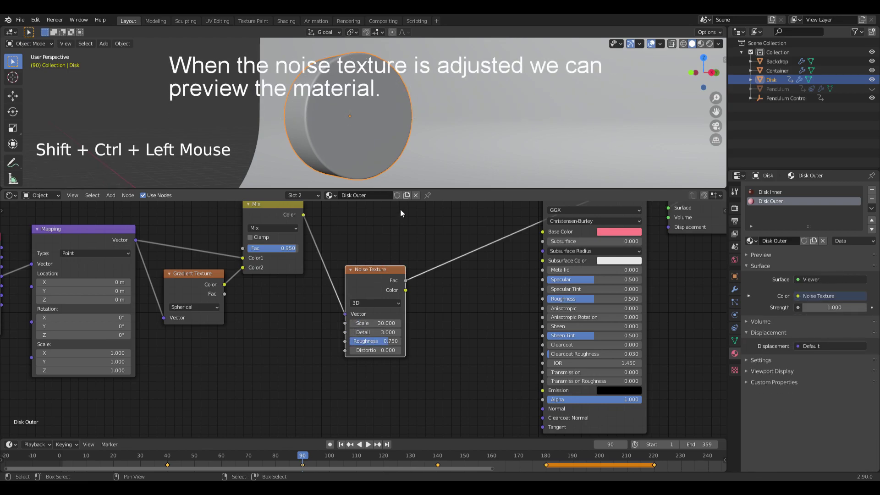
{"action": "key", "text": "z"}
{"action": "left_click", "coordinate": [412, 149]}
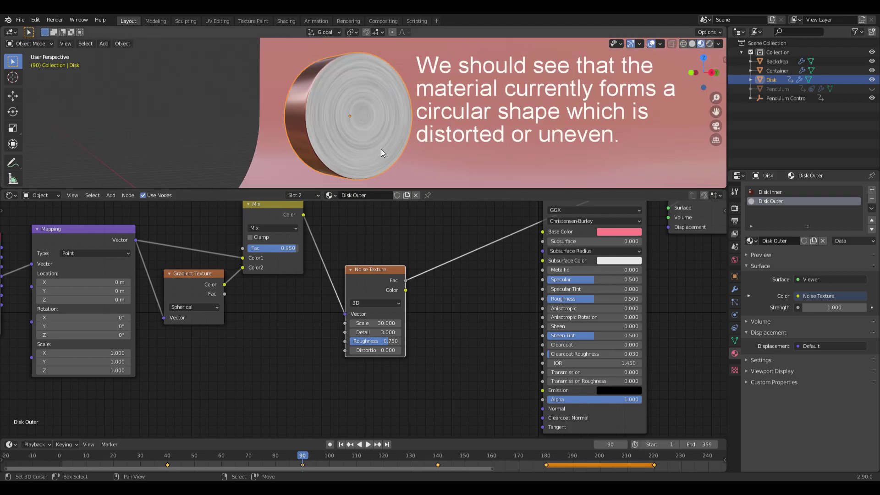
Step: Add a Bump node with strength 0.025, linking the noise Fac to its Height and its output to the Principled BSDF Normal
{"action": "middle_click_drag", "start_coordinate": [430, 257], "coordinate": [334, 282]}
{"action": "key", "text": "shift+a"}
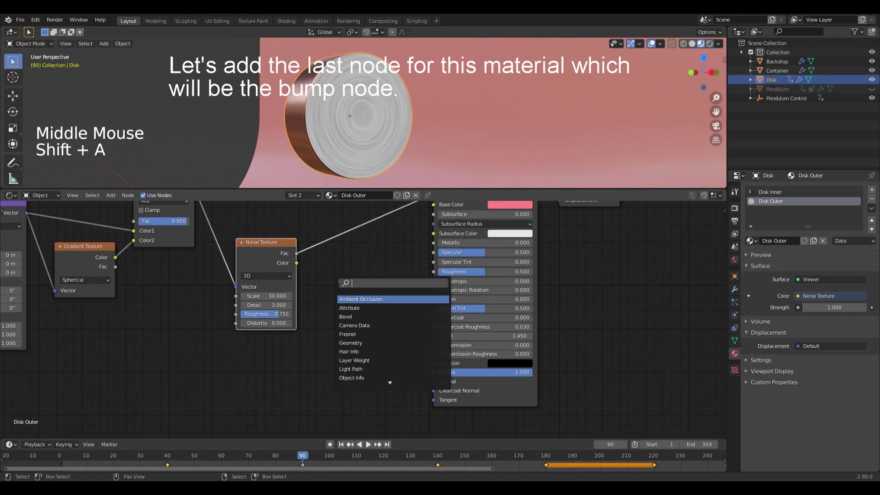
{"action": "type", "text": "bump"}
{"action": "key", "text": "Return"}
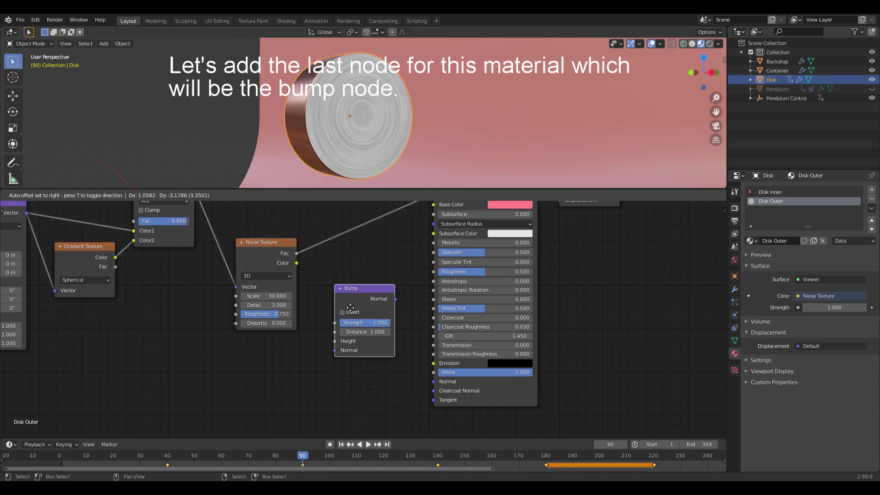
{"action": "left_click", "coordinate": [344, 330]}
{"action": "left_click_drag", "start_coordinate": [297, 253], "coordinate": [312, 260]}
{"action": "left_click_drag", "start_coordinate": [328, 364], "coordinate": [328, 364]}
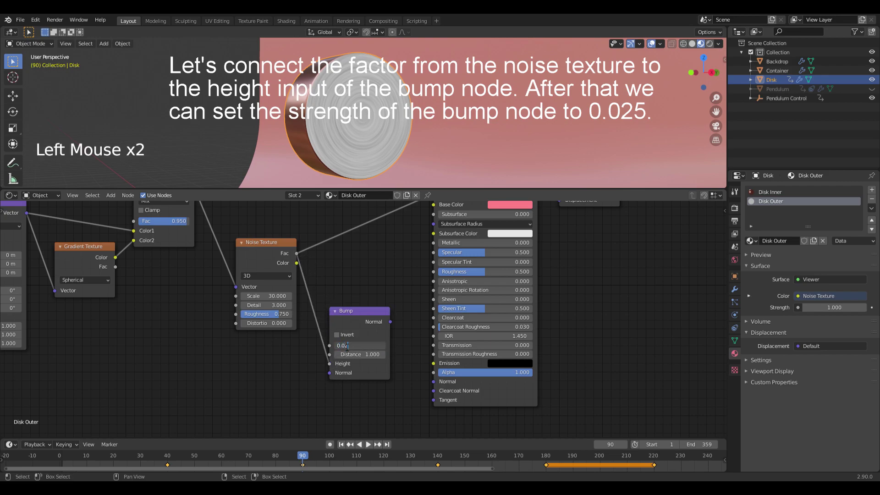
{"action": "key", "text": "Return"}
{"action": "left_click_drag", "start_coordinate": [389, 322], "coordinate": [436, 387]}
Step: Set the Disk Outer Principled BSDF base color to hex FF9B82
{"action": "middle_click_drag", "start_coordinate": [375, 303], "coordinate": [348, 318]}
{"action": "left_click", "coordinate": [439, 278]}
{"action": "left_click", "coordinate": [484, 226]}
{"action": "key", "text": "ctrl+a"}
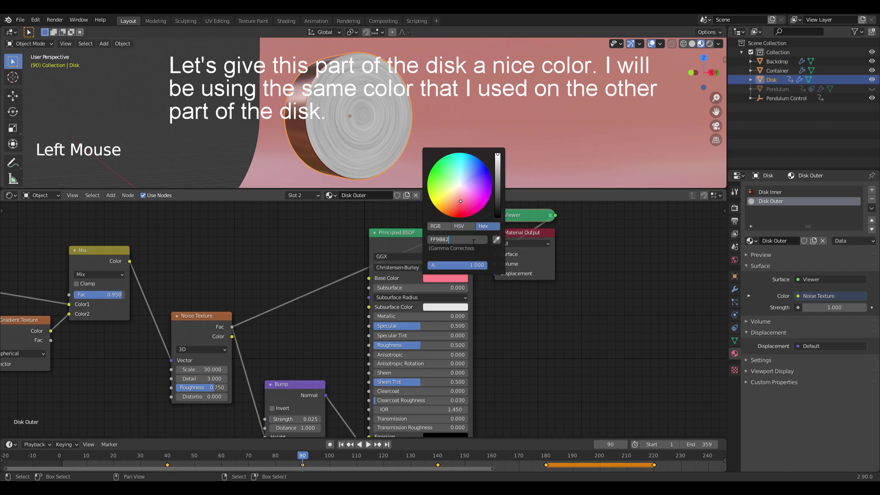
{"action": "type", "text": "FF9B82"}
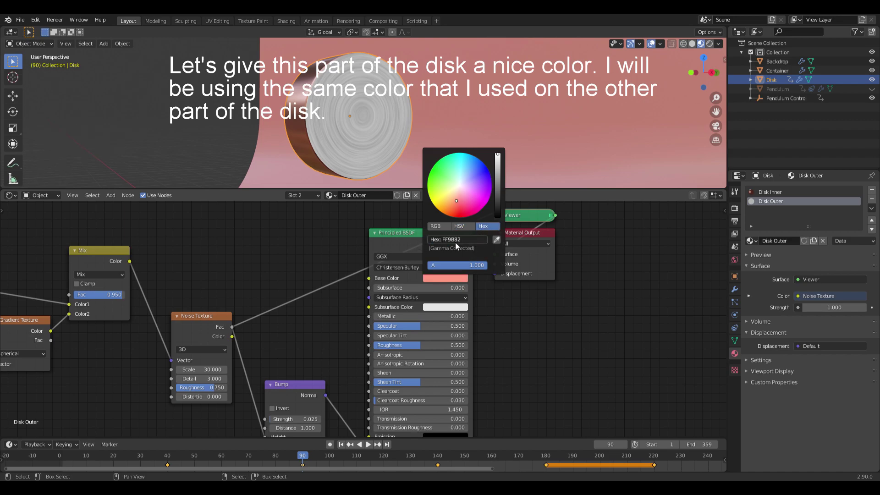
Step: Set the Disk Outer Principled BSDF to metallic 1, roughness 0.3 and anisotropic 1
{"action": "left_click", "coordinate": [396, 316]}
{"action": "type", "text": "1"}
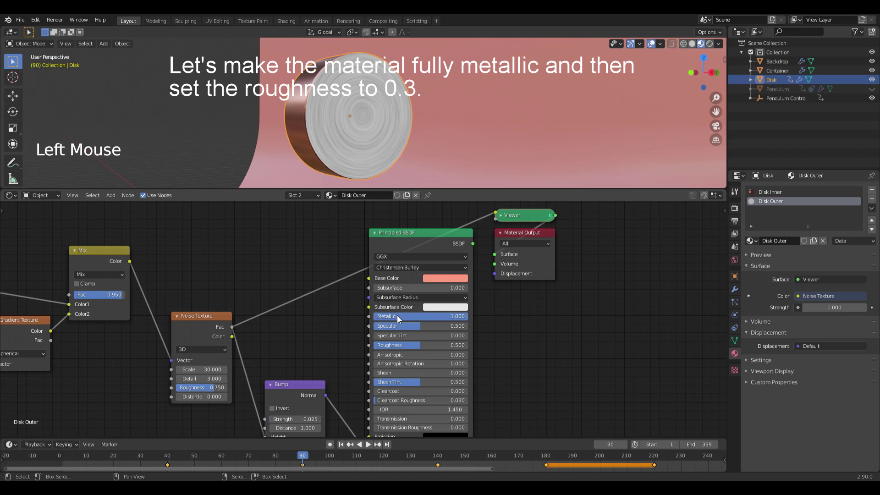
{"action": "double_click", "coordinate": [423, 345]}
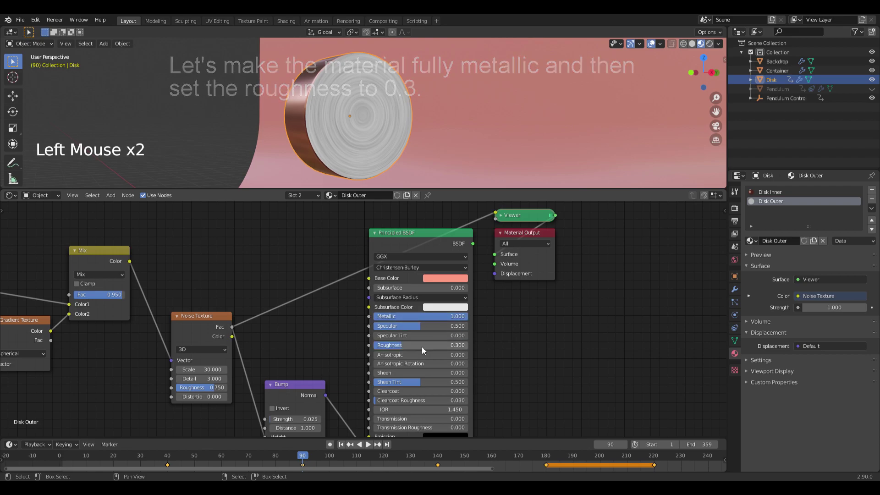
{"action": "key", "text": "Return"}
{"action": "left_click_drag", "start_coordinate": [400, 354], "coordinate": [458, 354]}
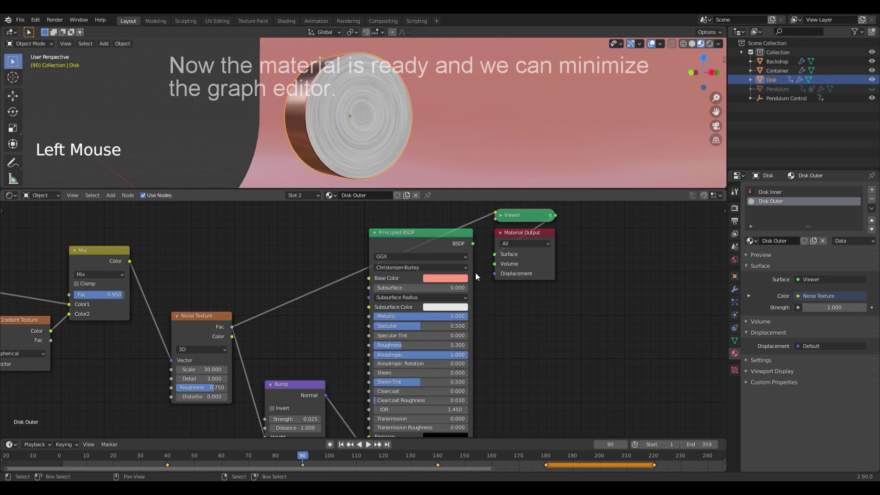
Step: Reconnect the Disk Outer Principled BSDF to the material output, shrink the node editor and check the disk in Rendered shading
{"action": "left_click", "coordinate": [439, 237], "text": "ctrl+shift"}
{"action": "left_click_drag", "start_coordinate": [460, 191], "coordinate": [431, 429]}
{"action": "middle_click_drag", "start_coordinate": [424, 308], "coordinate": [399, 274], "text": "shift"}
{"action": "key", "text": "z"}
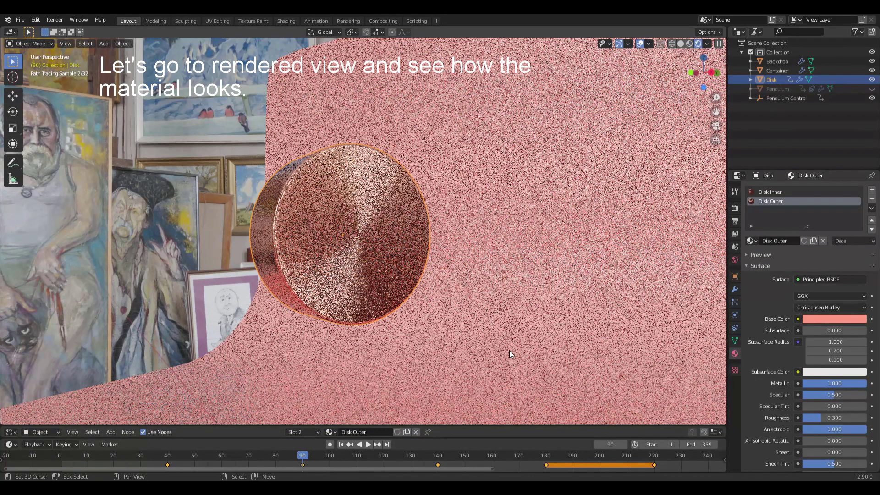
{"action": "middle_click_drag", "start_coordinate": [379, 268], "coordinate": [431, 295], "text": "shift"}
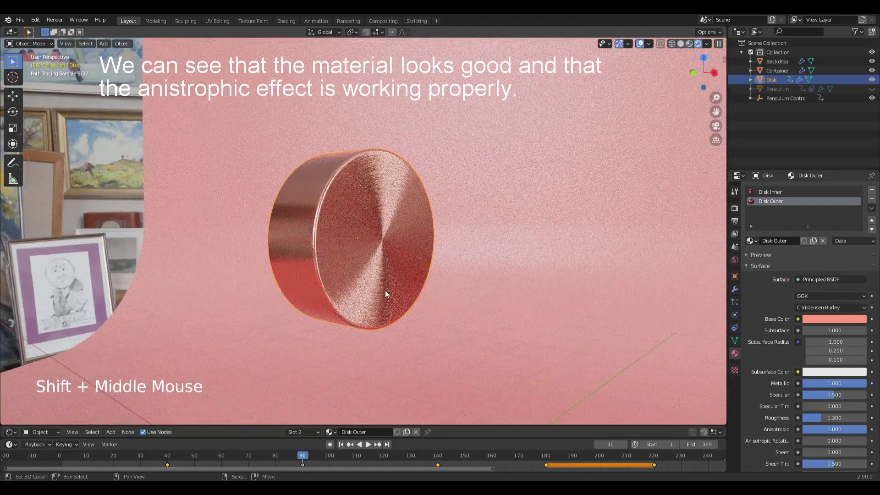
{"action": "key", "text": "z"}
Step: Unhide the Pendulum and snap the 3D cursor to the world origin
{"action": "mouse_move", "coordinate": [412, 204]}
{"action": "middle_mouse_down", "text": "ctrl"}
{"action": "mouse_move", "coordinate": [414, 223]}
{"action": "mouse_move", "coordinate": [435, 229]}
{"action": "mouse_move", "coordinate": [437, 202]}
{"action": "middle_mouse_up", "text": "ctrl"}
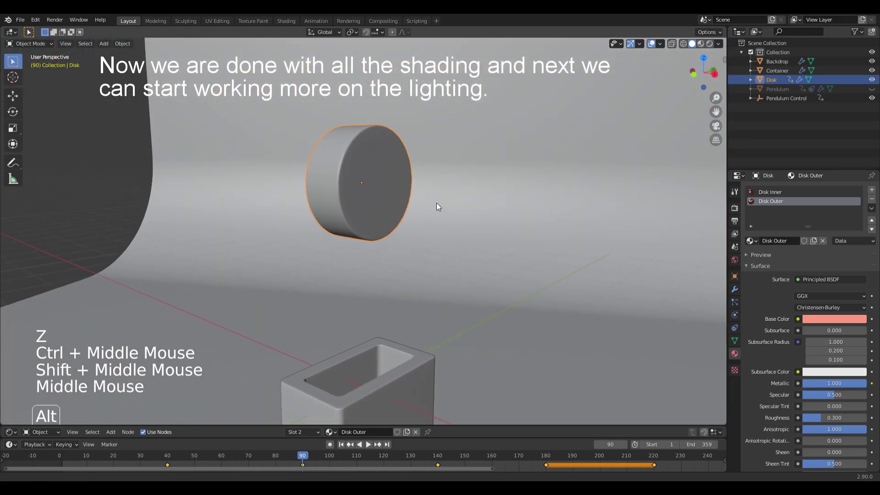
{"action": "left_click", "coordinate": [872, 88]}
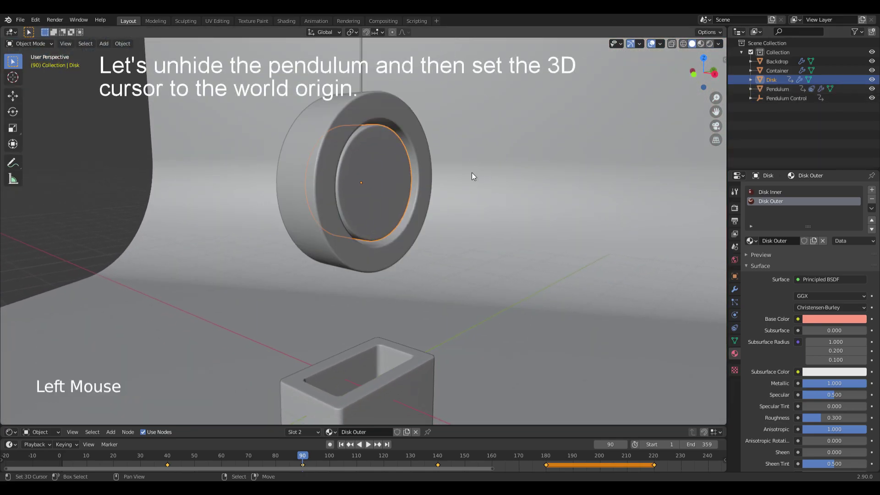
{"action": "key", "text": "shift+s"}
{"action": "middle_click_drag", "start_coordinate": [367, 226], "coordinate": [396, 259], "text": "ctrl"}
{"action": "middle_click_drag", "start_coordinate": [396, 259], "coordinate": [400, 250], "text": "shift"}
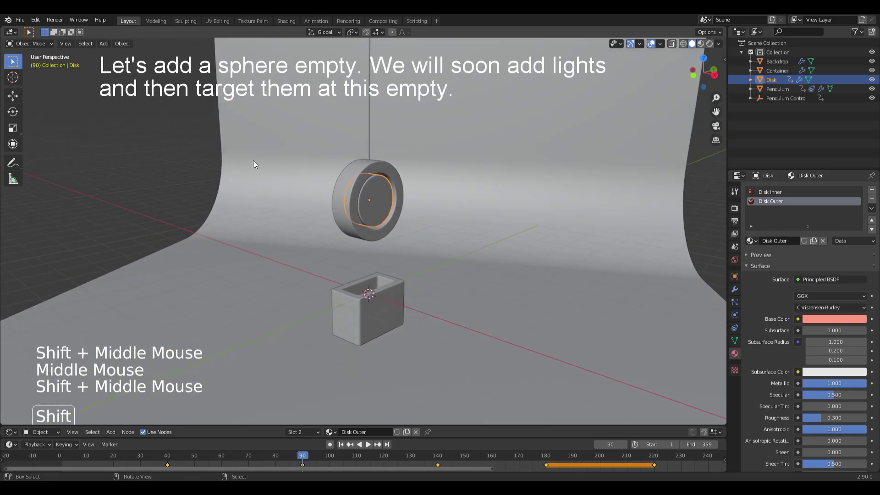
Step: Add a sphere empty at the world origin and move it up 2.5 m along Z
{"action": "key", "text": "shift+a"}
{"action": "mouse_move", "coordinate": [237, 248]}
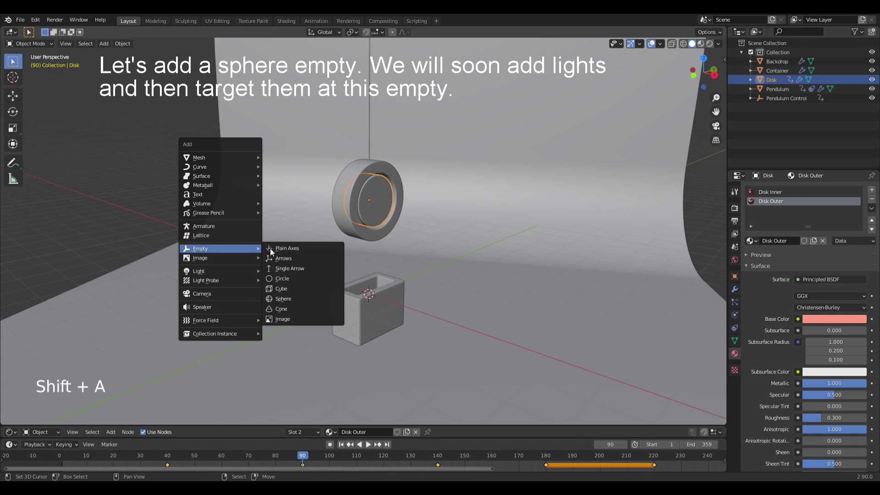
{"action": "left_click", "coordinate": [295, 297]}
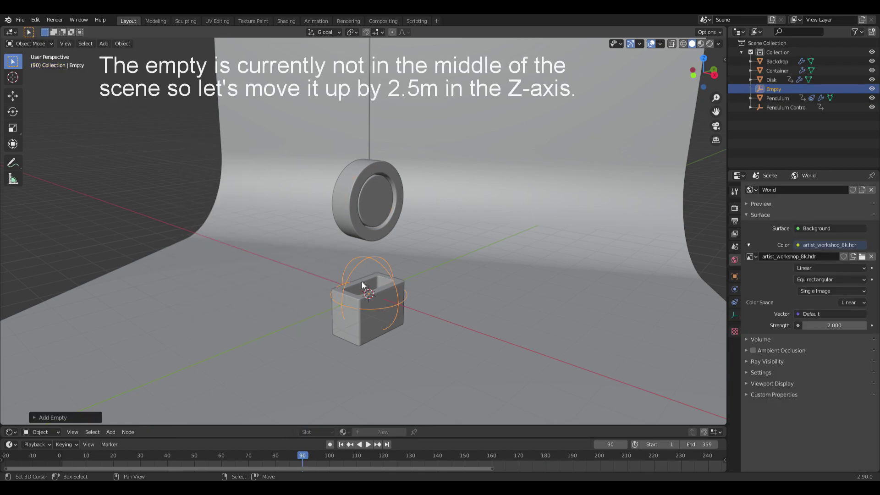
{"action": "type", "text": "gz2.5"}
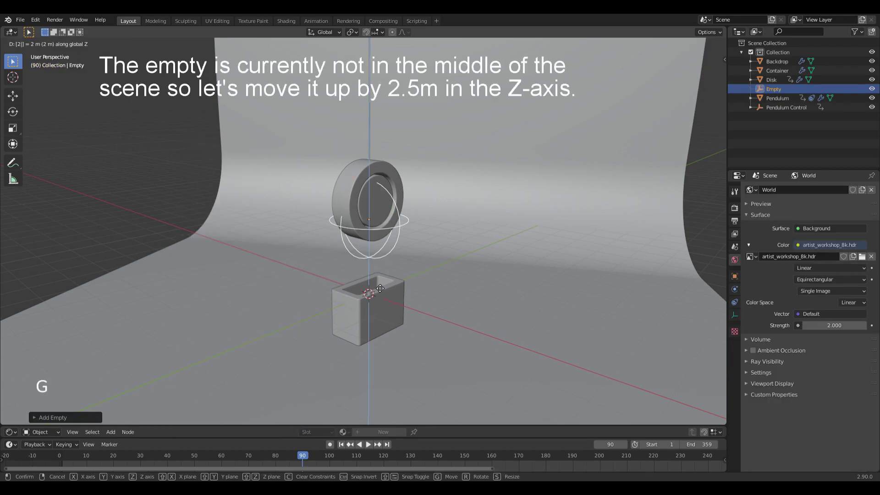
{"action": "key", "text": "Return"}
Step: Rename the empty "Light Tracker" and move it into a new collection named "Camera and Lights"
{"action": "key", "text": "F2"}
{"action": "type", "text": "Light Tracker"}
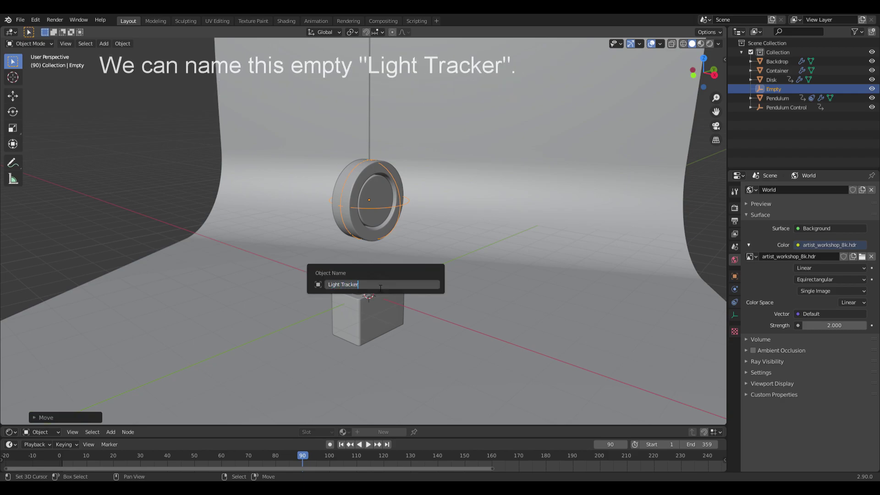
{"action": "key", "text": "Return"}
{"action": "key", "text": "m"}
{"action": "left_click", "coordinate": [376, 286]}
{"action": "type", "text": "Camera and Lights"}
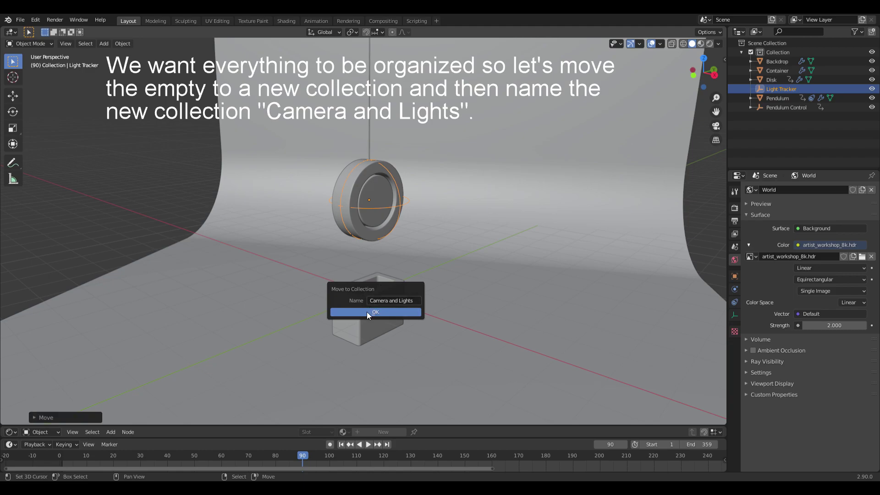
{"action": "left_click", "coordinate": [367, 312]}
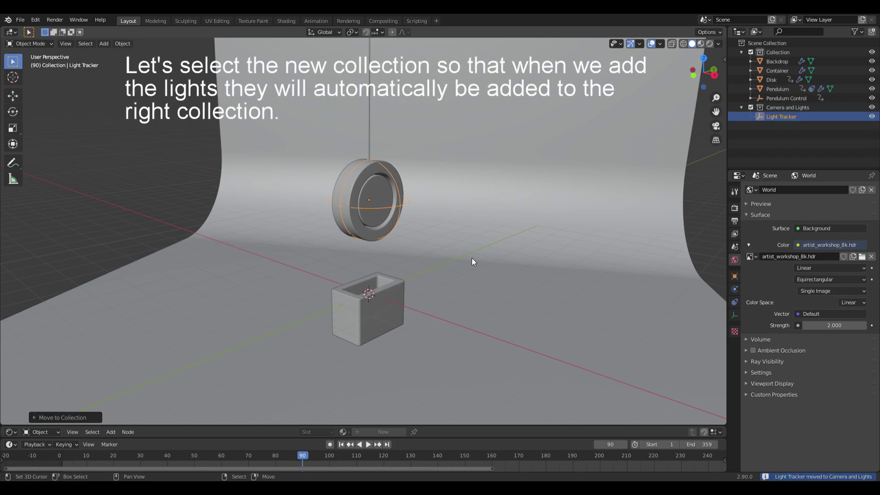
Step: Add an area light to the Camera and Lights collection and scale it by 6
{"action": "left_click", "coordinate": [777, 108]}
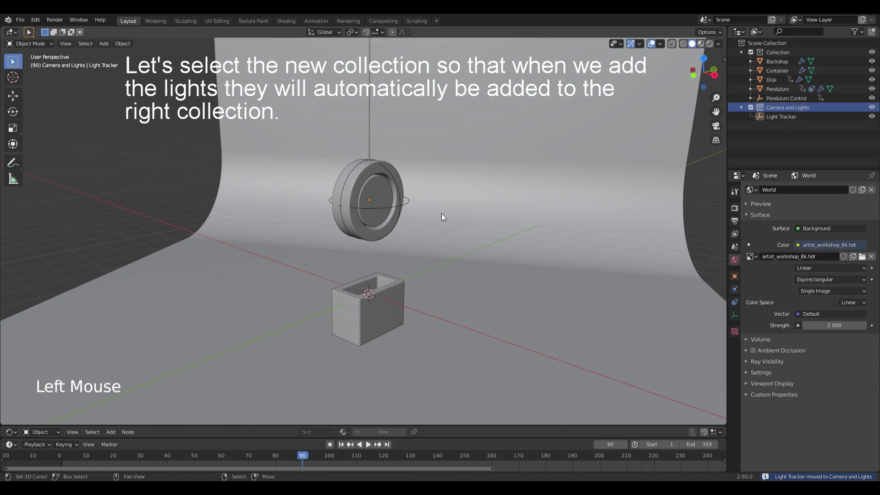
{"action": "key", "text": "shift+a"}
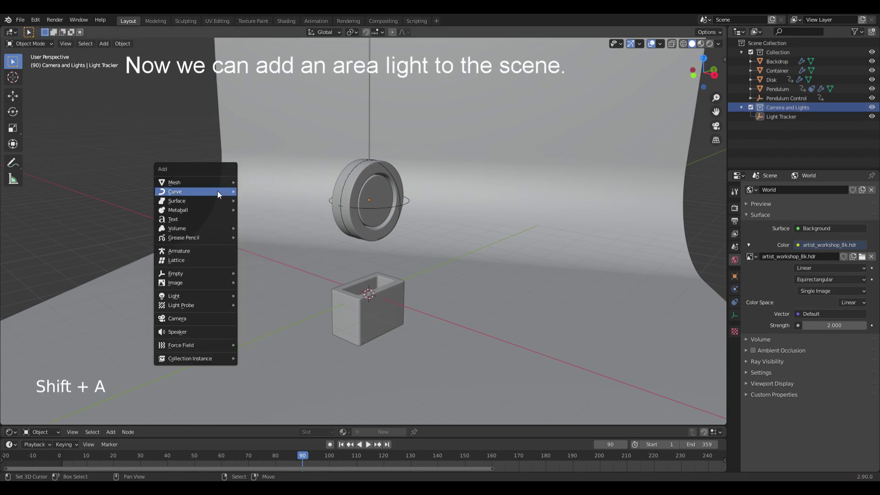
{"action": "mouse_move", "coordinate": [203, 296]}
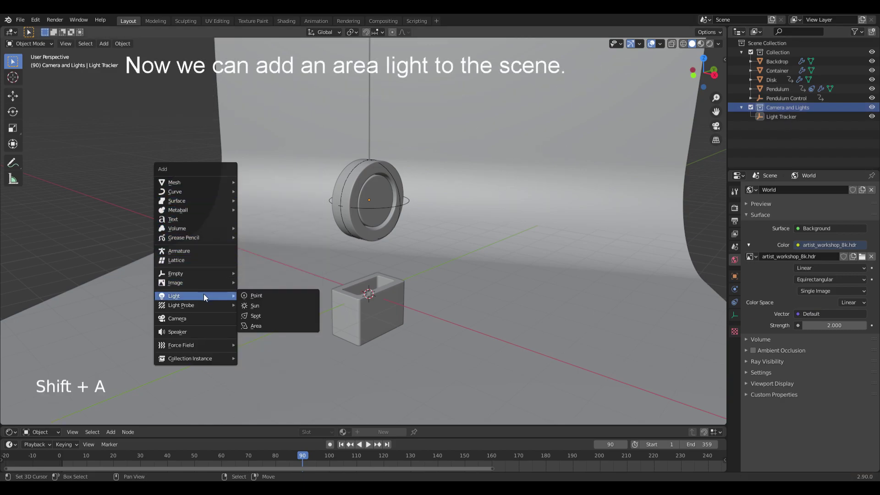
{"action": "left_click", "coordinate": [264, 327]}
{"action": "key", "text": "s"}
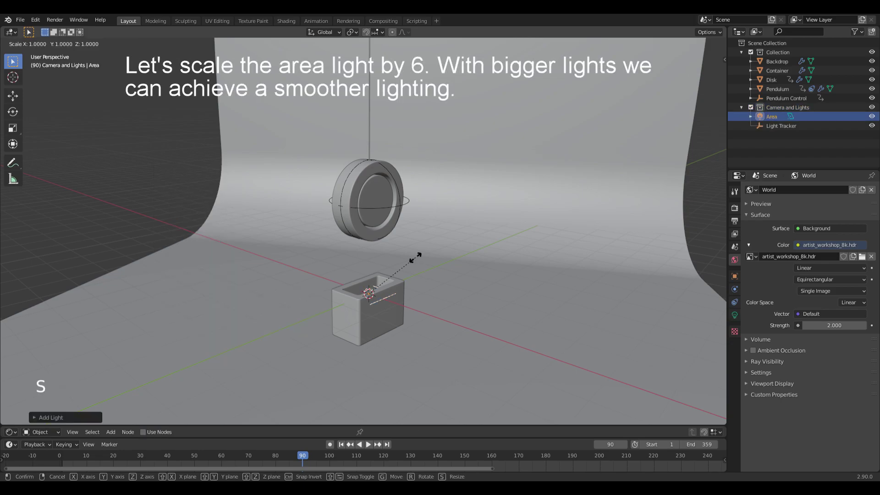
{"action": "key", "text": "6"}
{"action": "key", "text": "Return"}
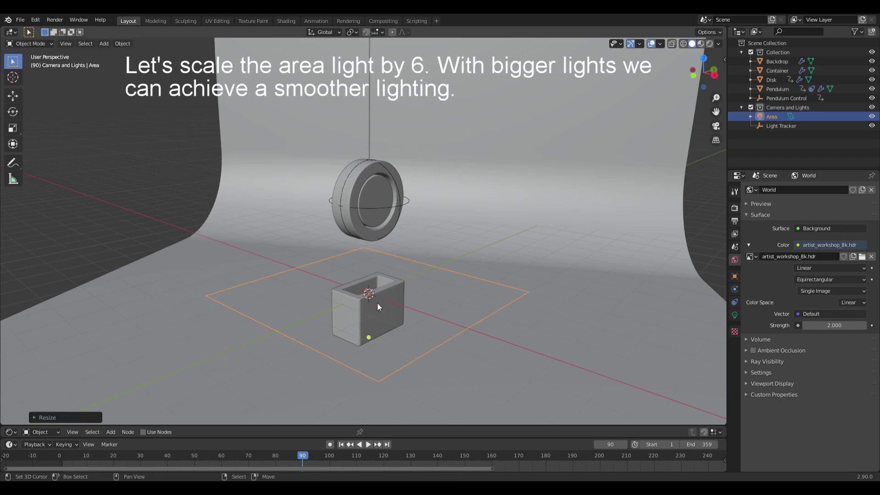
Step: Set the area light's power to 300 W and its shape to Disk
{"action": "left_click", "coordinate": [734, 315]}
{"action": "double_click", "coordinate": [817, 251]}
{"action": "type", "text": "300"}
{"action": "key", "text": "Return"}
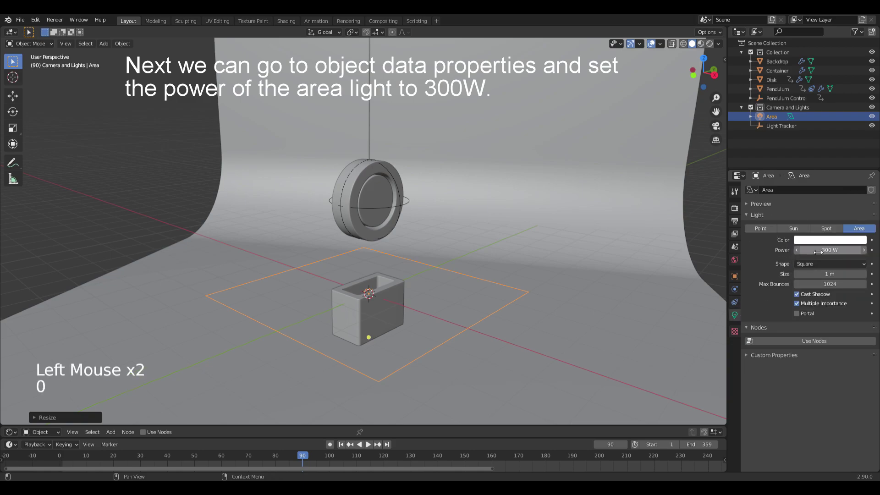
{"action": "left_click", "coordinate": [815, 264]}
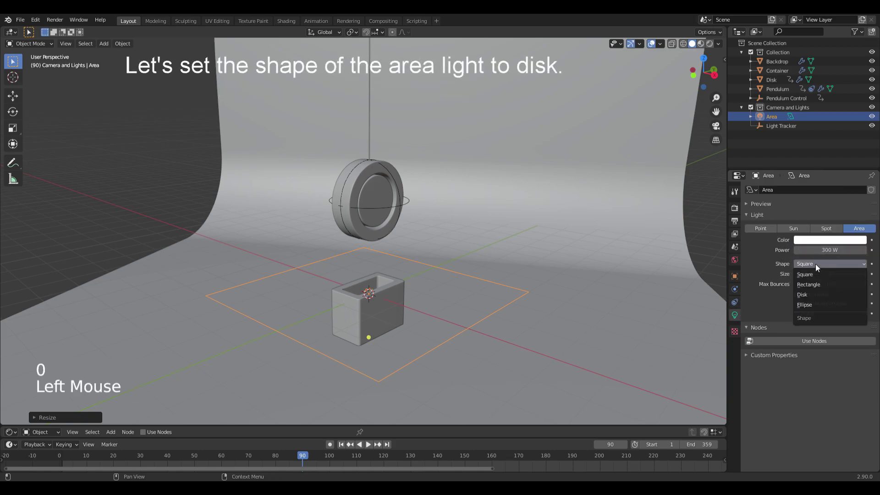
{"action": "left_click", "coordinate": [809, 294]}
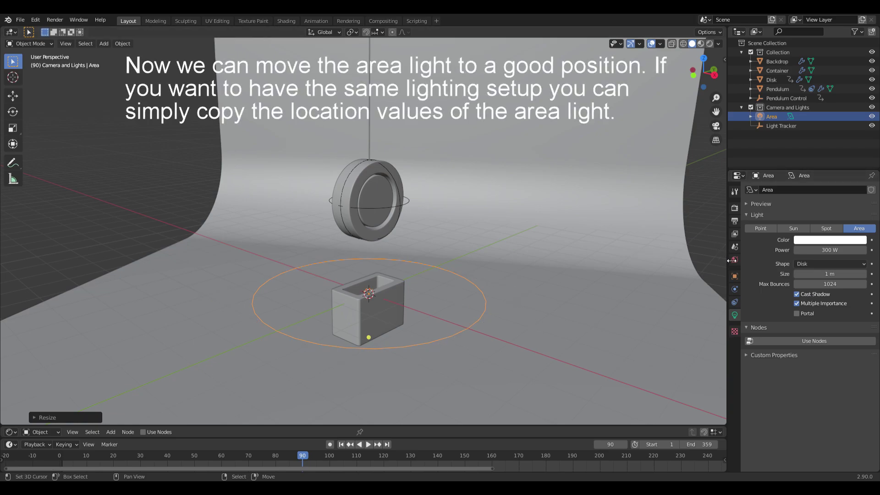
Step: Place the area light at location X -2.4 m, Y -7.4 m, Z 7.5 m
{"action": "left_click", "coordinate": [734, 276]}
{"action": "double_click", "coordinate": [827, 218]}
{"action": "type", "text": "-2.4"}
{"action": "key", "text": "Return"}
{"action": "left_click", "coordinate": [825, 227]}
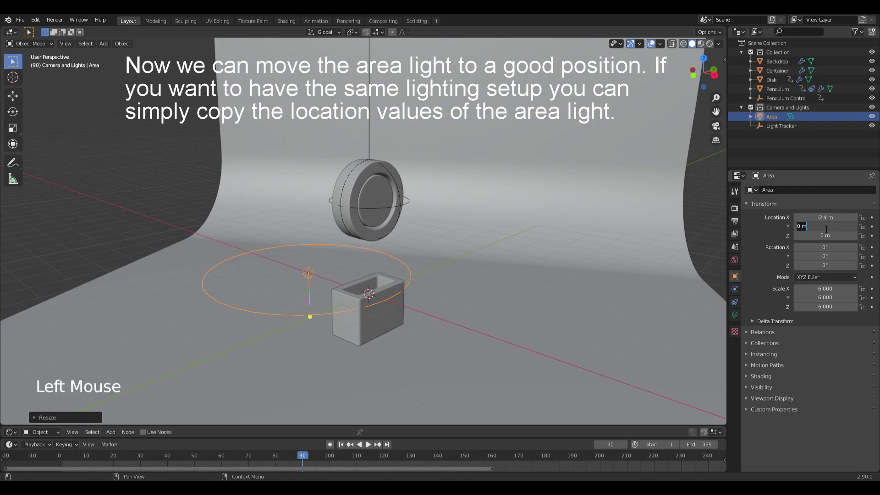
{"action": "type", "text": "-7.4"}
{"action": "key", "text": "Return"}
{"action": "left_click", "coordinate": [828, 236]}
{"action": "type", "text": "7"}
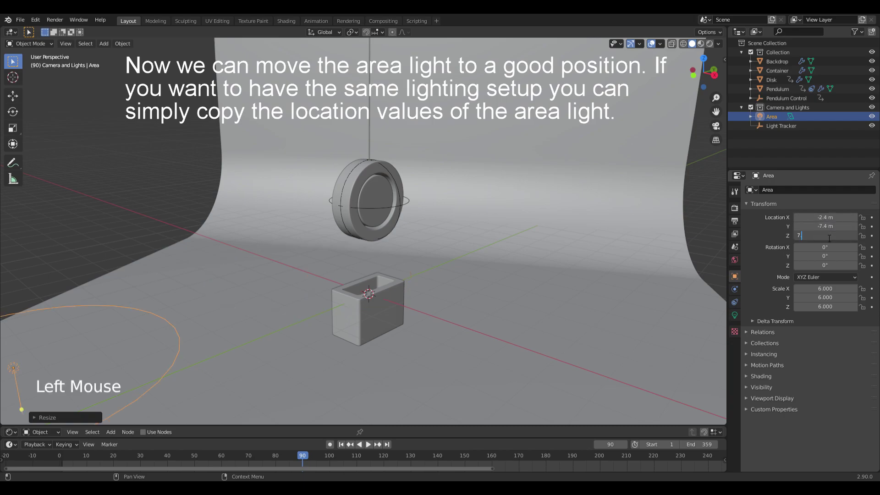
{"action": "type", "text": ".5"}
{"action": "key", "text": "Return"}
Step: Add a Track To constraint to the area light targeting the Light Tracker empty, and test the tracking with a cancelled move
{"action": "middle_click_drag", "start_coordinate": [471, 245], "coordinate": [459, 238], "text": "ctrl"}
{"action": "middle_click_drag", "start_coordinate": [458, 238], "coordinate": [426, 238], "text": "shift"}
{"action": "middle_click_drag", "start_coordinate": [426, 238], "coordinate": [422, 246], "text": "shift"}
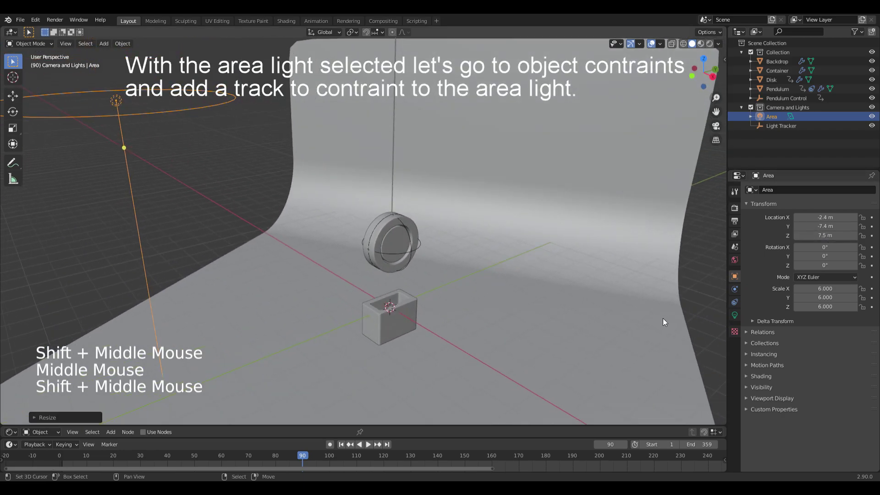
{"action": "left_click", "coordinate": [735, 302]}
{"action": "left_click", "coordinate": [798, 191]}
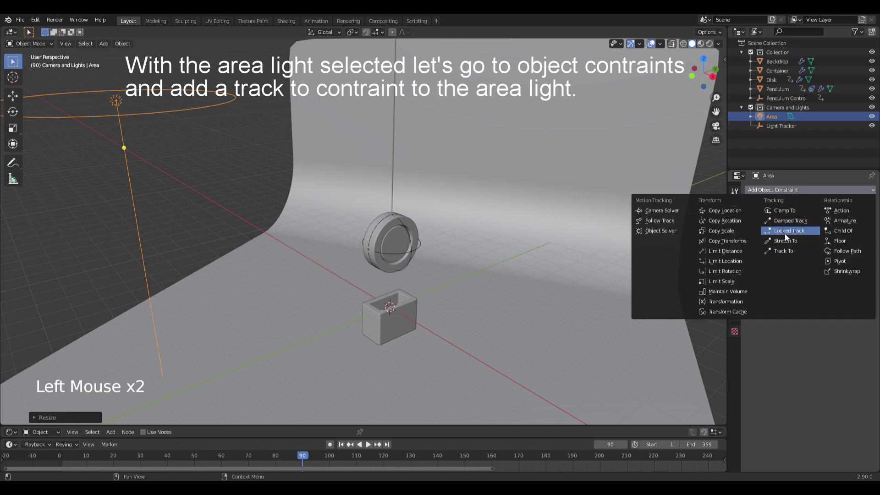
{"action": "left_click", "coordinate": [784, 269]}
{"action": "left_click", "coordinate": [860, 220]}
{"action": "left_click", "coordinate": [421, 251]}
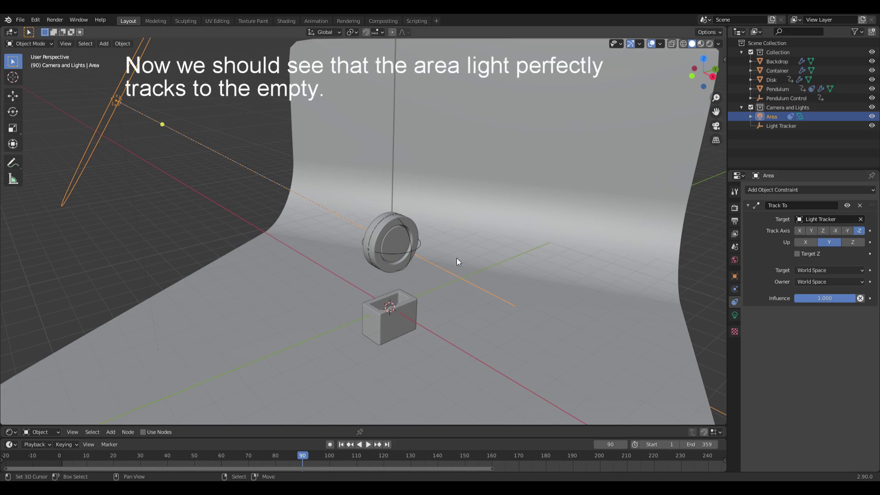
{"action": "key", "text": "g"}
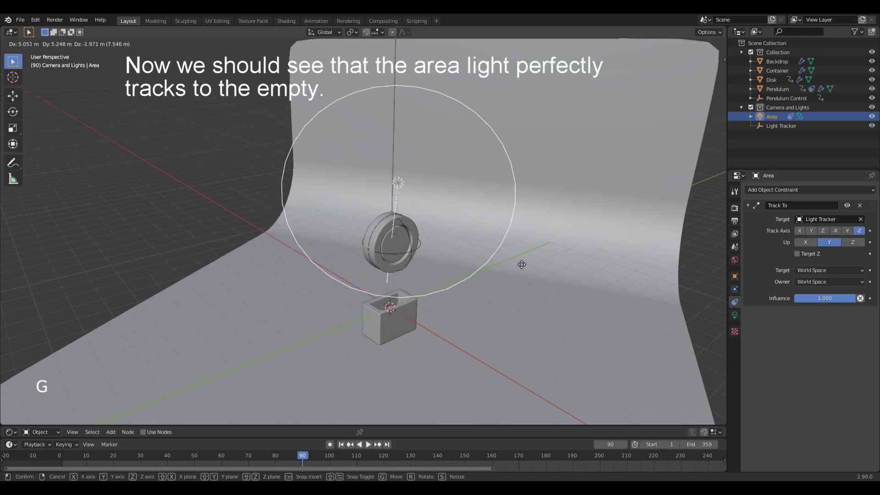
{"action": "right_click", "coordinate": [303, 215]}
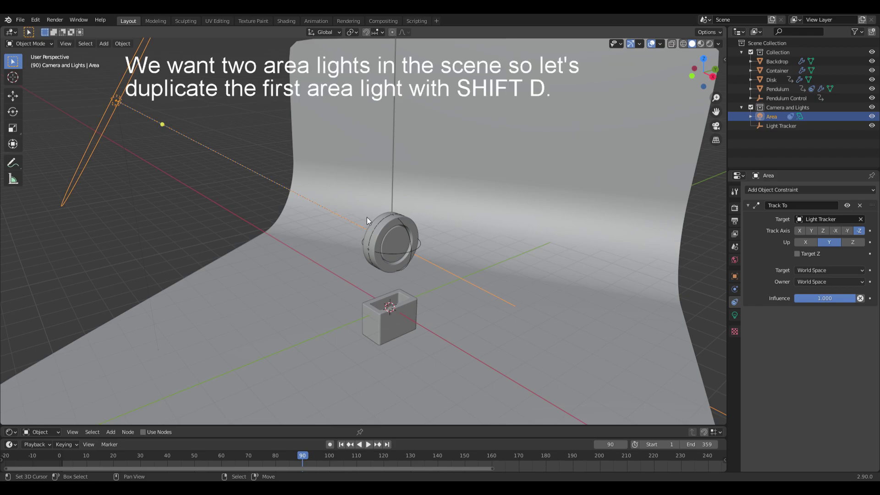
Step: Duplicate the area light and place the copy at location X 0 m, Y 0 m, Z 10.5 m
{"action": "key", "text": "shift+d"}
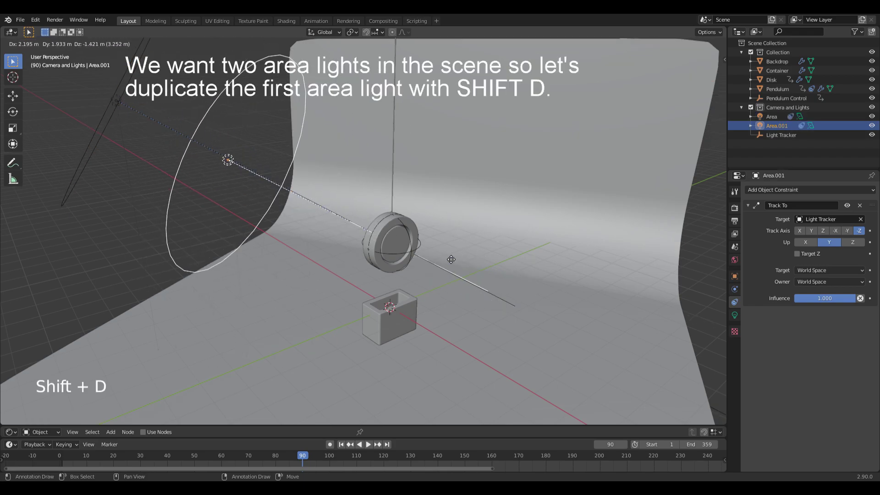
{"action": "right_click", "coordinate": [429, 276]}
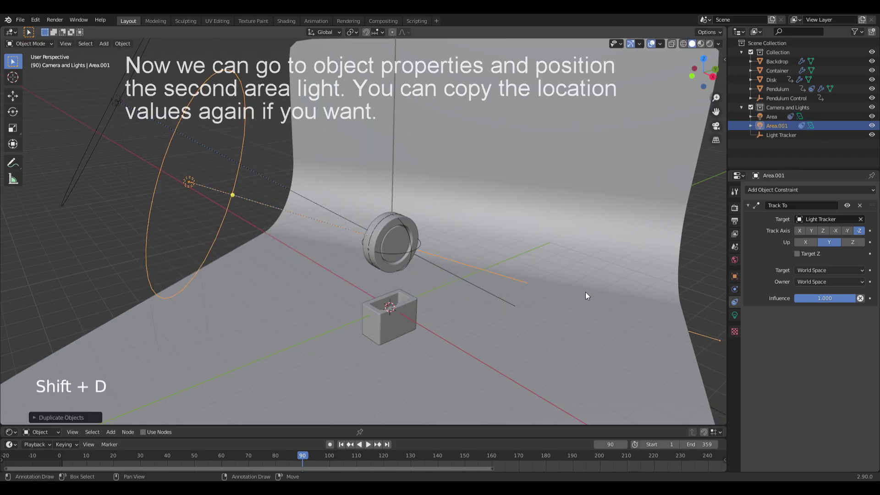
{"action": "left_click", "coordinate": [734, 276]}
{"action": "left_click_drag", "start_coordinate": [819, 220], "coordinate": [820, 228]}
{"action": "type", "text": "0"}
{"action": "key", "text": "Return"}
{"action": "left_click", "coordinate": [820, 235]}
{"action": "type", "text": "10.5"}
{"action": "key", "text": "Return"}
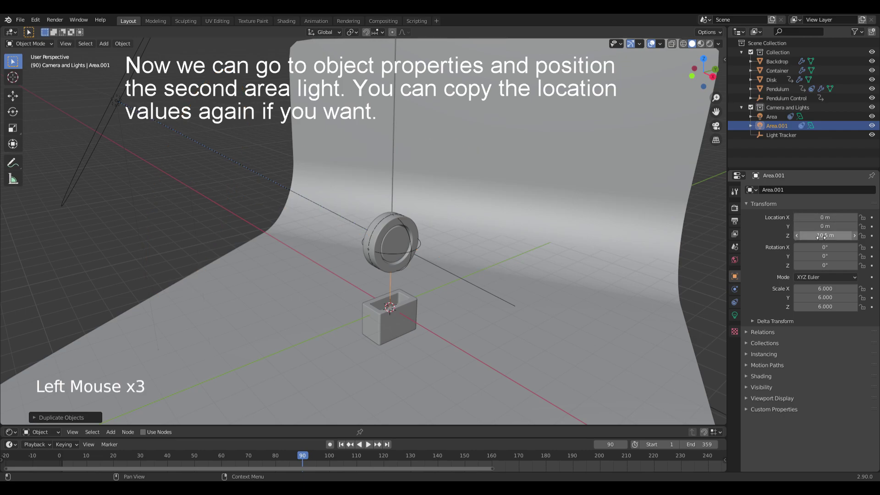
Step: Inspect the scene's lighting on the disk, pendulum and container in Rendered shading, and return to Solid shading
{"action": "mouse_move", "coordinate": [453, 186]}
{"action": "middle_mouse_down", "text": "ctrl"}
{"action": "mouse_move", "coordinate": [443, 199]}
{"action": "mouse_move", "coordinate": [484, 210]}
{"action": "mouse_move", "coordinate": [437, 181]}
{"action": "middle_mouse_up", "text": "ctrl"}
{"action": "middle_click_drag", "start_coordinate": [438, 181], "coordinate": [432, 206]}
{"action": "mouse_move", "coordinate": [432, 206]}
{"action": "middle_mouse_down", "text": "shift"}
{"action": "mouse_move", "coordinate": [438, 200]}
{"action": "mouse_move", "coordinate": [441, 209]}
{"action": "middle_mouse_up", "text": "shift"}
{"action": "middle_click_drag", "start_coordinate": [441, 208], "coordinate": [442, 215], "text": "ctrl"}
{"action": "middle_click_drag", "start_coordinate": [442, 215], "coordinate": [444, 221], "text": "shift"}
{"action": "key", "text": "z"}
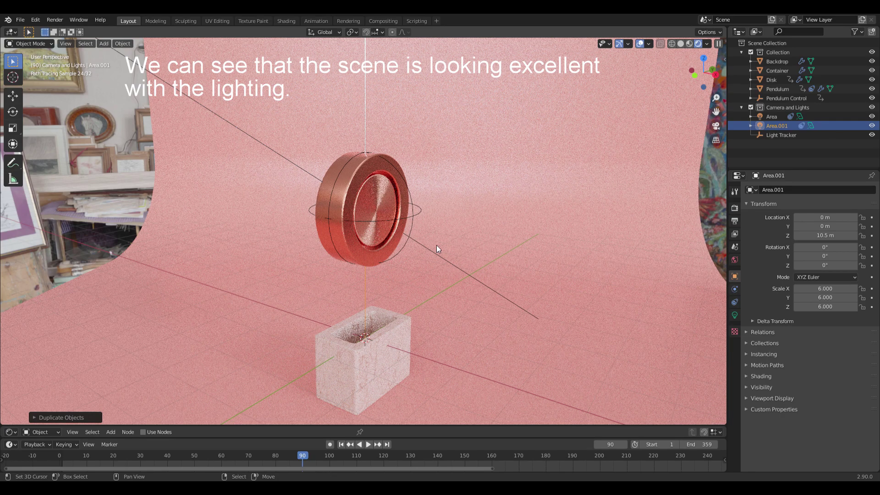
{"action": "key", "text": "z"}
{"action": "left_click", "coordinate": [380, 300]}
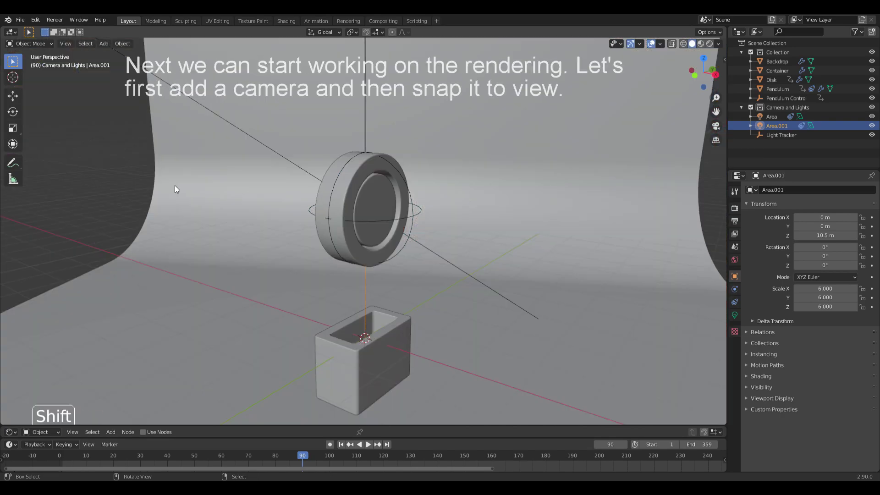
Step: Add a camera and align it to the current view
{"action": "key", "text": "shift+a"}
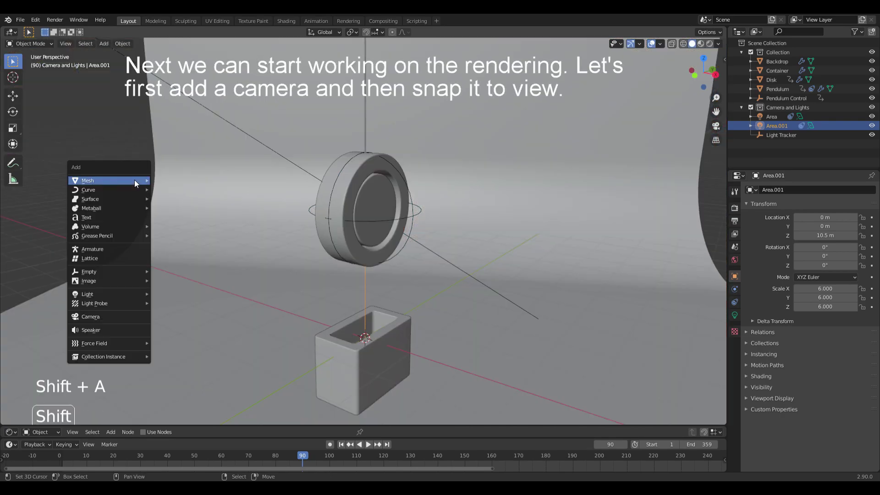
{"action": "left_click", "coordinate": [91, 317]}
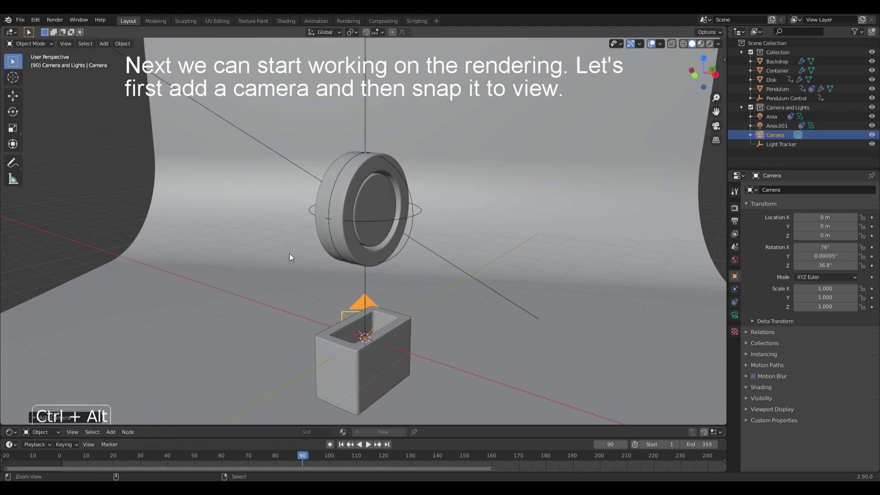
{"action": "key", "text": "ctrl+alt+KP_0"}
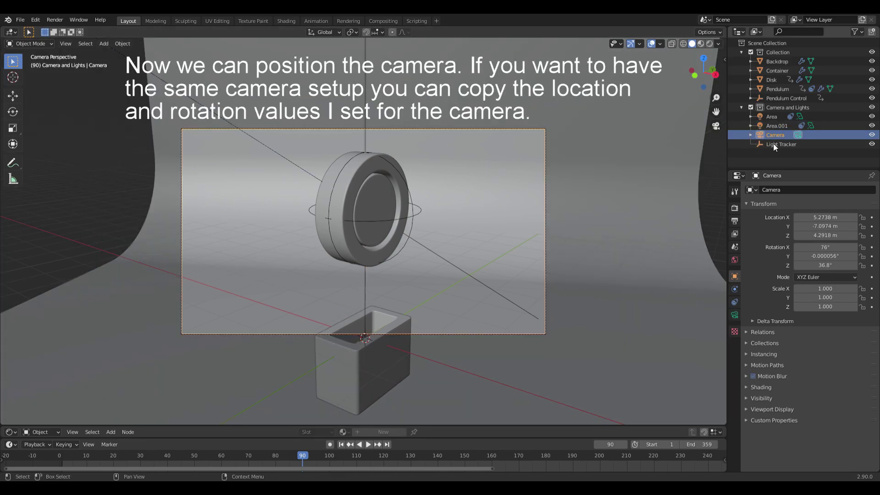
Step: Set the camera's location to X 10.35 m, Y -12.45 m, Z 3.22 m
{"action": "left_click", "coordinate": [819, 218]}
{"action": "type", "text": "10.35"}
{"action": "key", "text": "Return"}
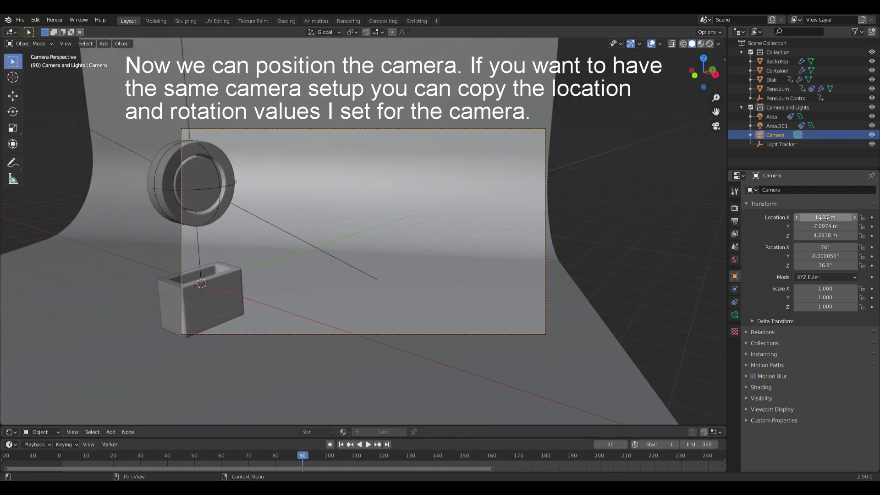
{"action": "left_click", "coordinate": [822, 227]}
{"action": "type", "text": "-12.45"}
{"action": "key", "text": "Return"}
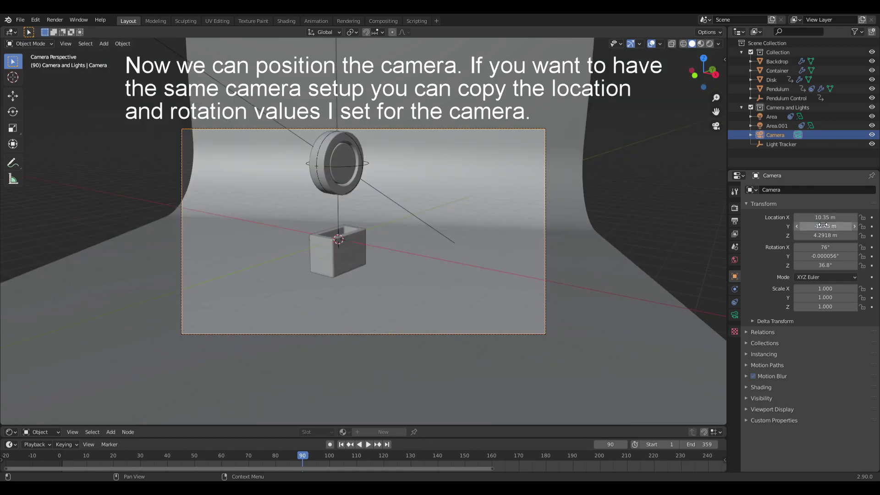
{"action": "left_click", "coordinate": [816, 236]}
{"action": "type", "text": "3.22"}
{"action": "key", "text": "Return"}
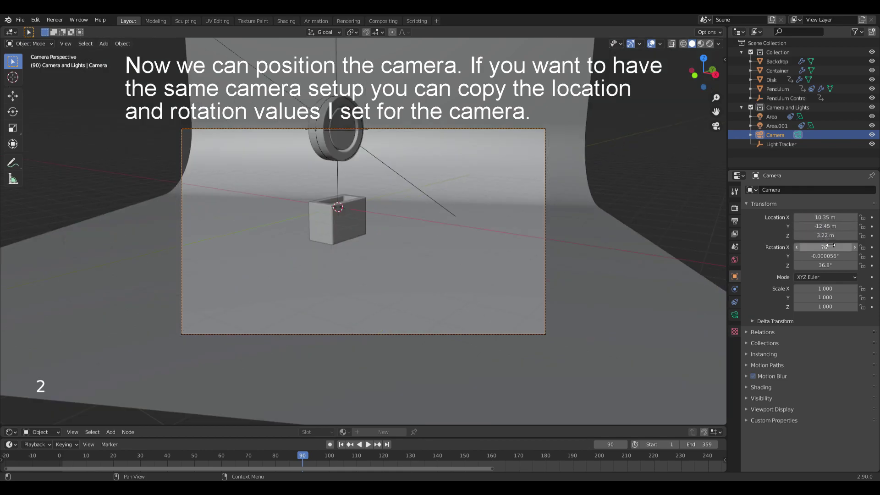
Step: Set the camera's rotation to X 86°, Y 0°, Z 39°
{"action": "left_click", "coordinate": [824, 247]}
{"action": "type", "text": "86"}
{"action": "key", "text": "Return"}
{"action": "left_click", "coordinate": [824, 256]}
{"action": "type", "text": "0"}
{"action": "left_click", "coordinate": [825, 266]}
{"action": "type", "text": "39"}
{"action": "key", "text": "Return"}
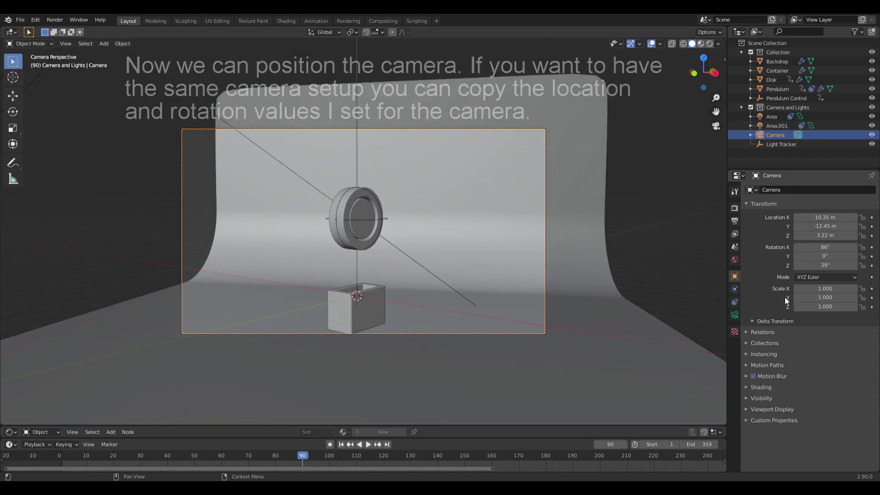
Step: Set the camera's focal length to 75 mm
{"action": "left_click", "coordinate": [735, 315]}
{"action": "left_click", "coordinate": [823, 233]}
{"action": "type", "text": "75"}
{"action": "key", "text": "Return"}
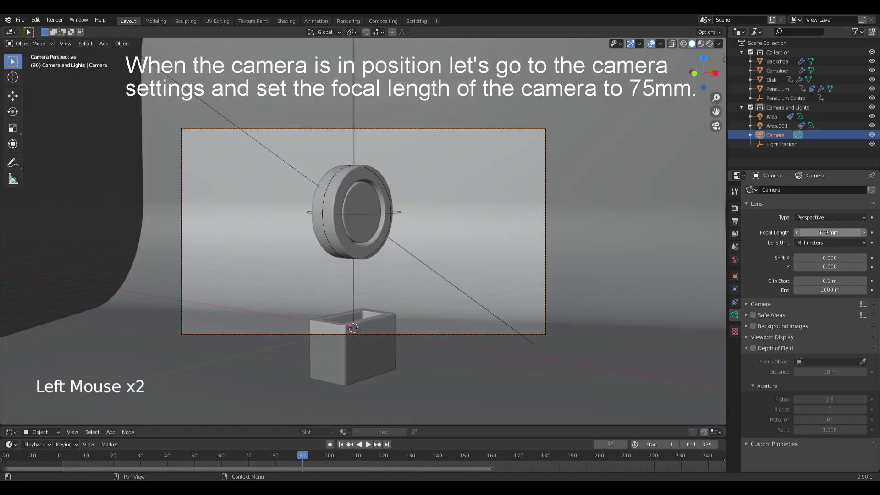
Step: Play the animation from frame 1 through the camera view, and return the playhead to frame 1
{"action": "scroll", "coordinate": [520, 200], "scroll_direction": "up", "scroll_amount": 3}
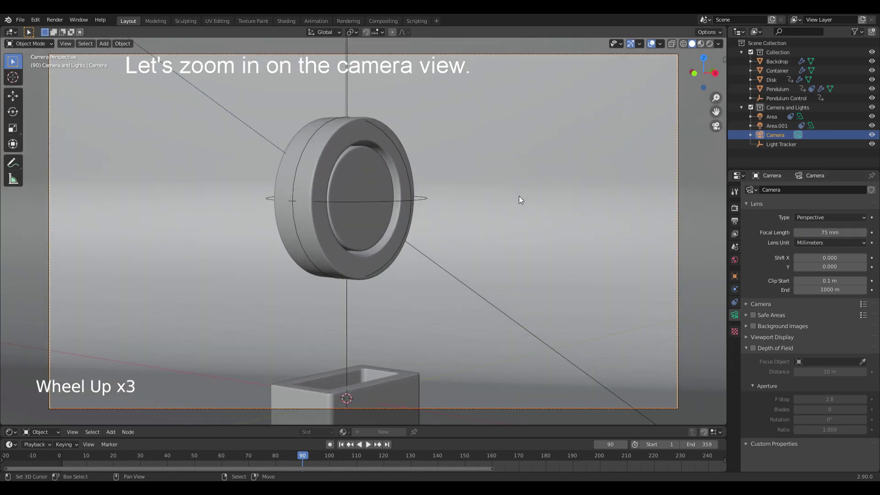
{"action": "left_click", "coordinate": [62, 462]}
{"action": "key", "text": "space"}
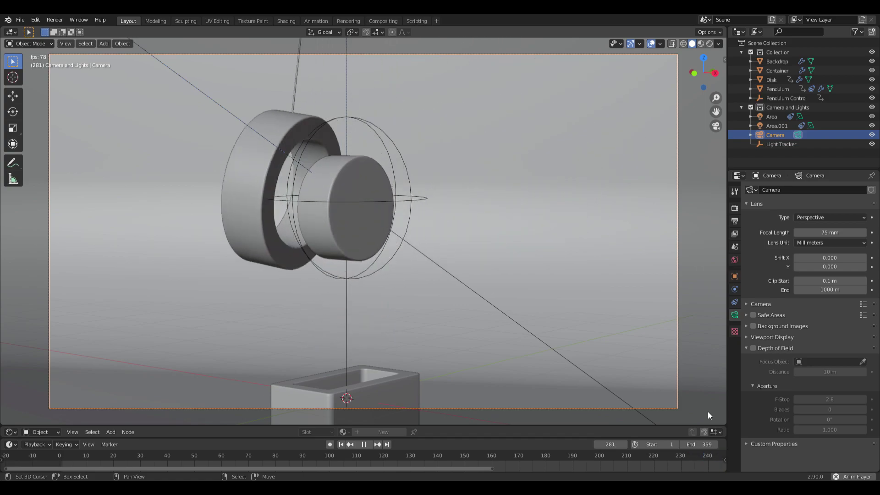
{"action": "key", "text": "space"}
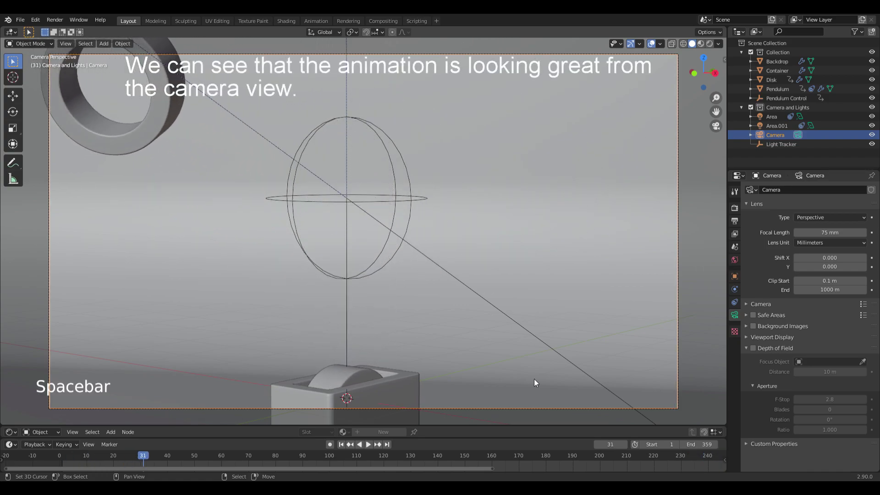
{"action": "left_click", "coordinate": [62, 464]}
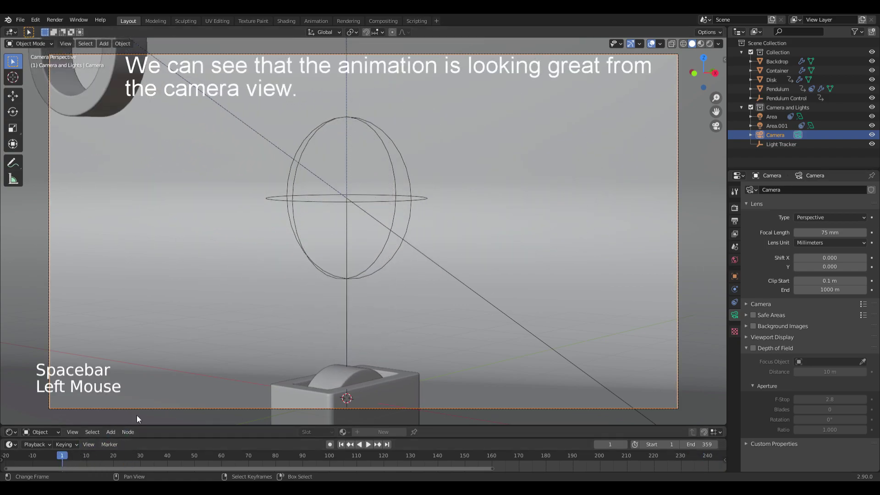
Step: Enable the Denoising Data pass for the view layer and turn on Use Nodes in the compositor
{"action": "left_click", "coordinate": [735, 234]}
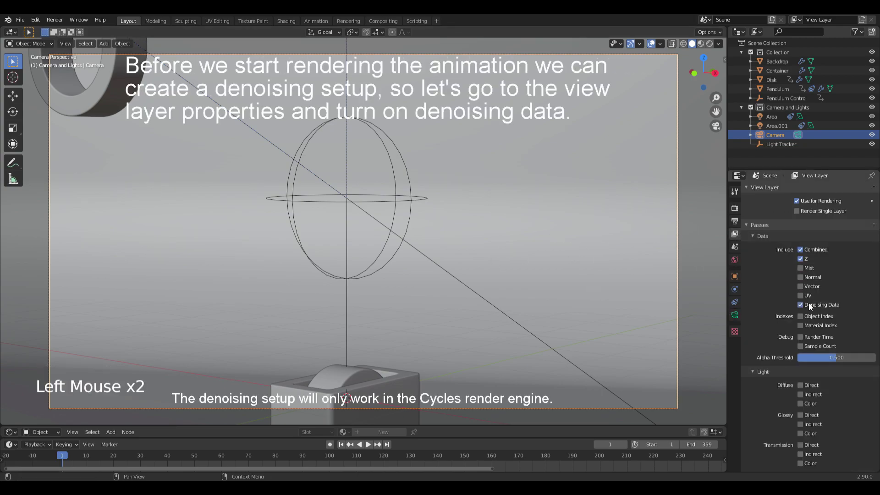
{"action": "left_click", "coordinate": [388, 22]}
{"action": "key", "text": "n"}
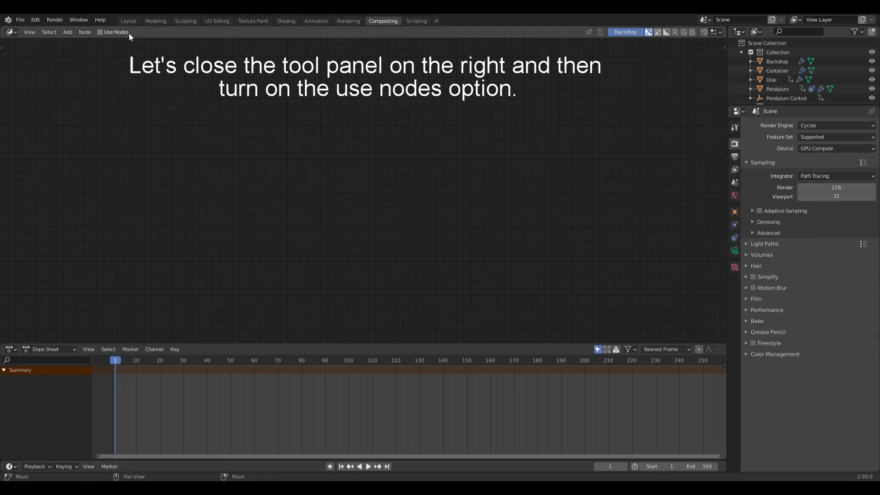
{"action": "left_click", "coordinate": [102, 32]}
Step: Insert a Denoise node before Composite and feed it Noisy Image, Denoising Normal and Denoising Albedo from Render Layers
{"action": "left_click_drag", "start_coordinate": [309, 152], "coordinate": [211, 146]}
{"action": "scroll", "coordinate": [335, 163], "scroll_direction": "up", "scroll_amount": 3}
{"action": "middle_click_drag", "start_coordinate": [337, 165], "coordinate": [400, 226]}
{"action": "key", "text": "shift+a"}
{"action": "type", "text": "de"}
{"action": "left_click", "coordinate": [398, 242]}
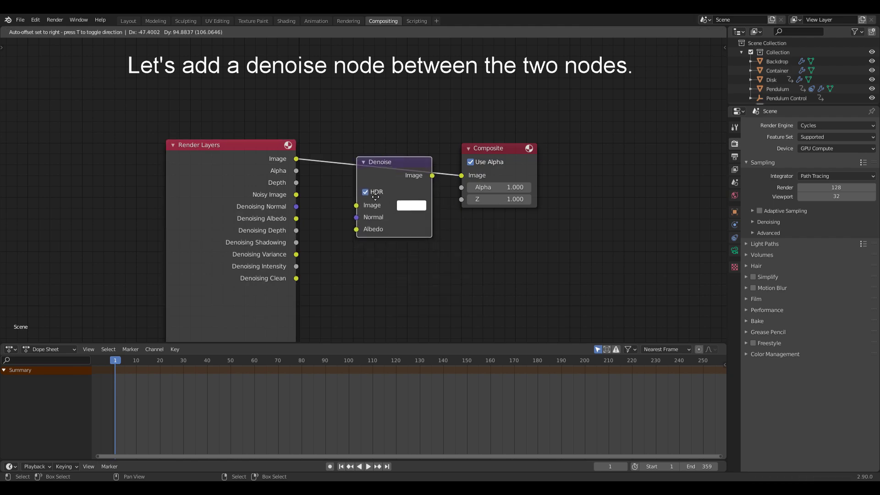
{"action": "left_click", "coordinate": [353, 179]}
{"action": "left_click_drag", "start_coordinate": [296, 194], "coordinate": [341, 215]}
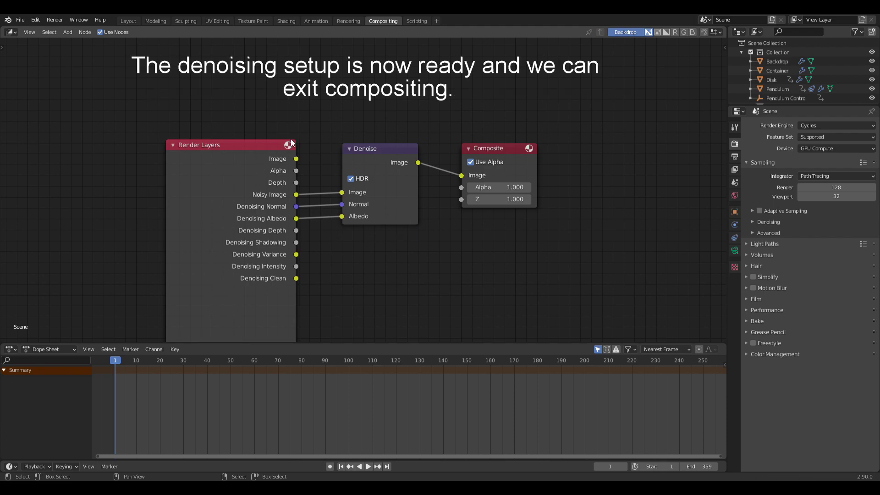
Step: Return to the Layout workspace and set the Cycles render samples to 256
{"action": "left_click", "coordinate": [128, 21]}
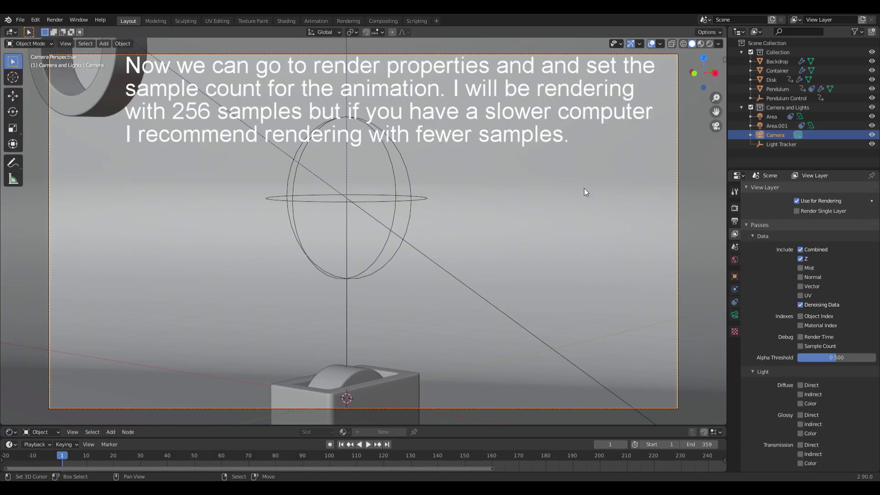
{"action": "left_click", "coordinate": [735, 209]}
{"action": "double_click", "coordinate": [835, 253]}
{"action": "key", "text": "Return"}
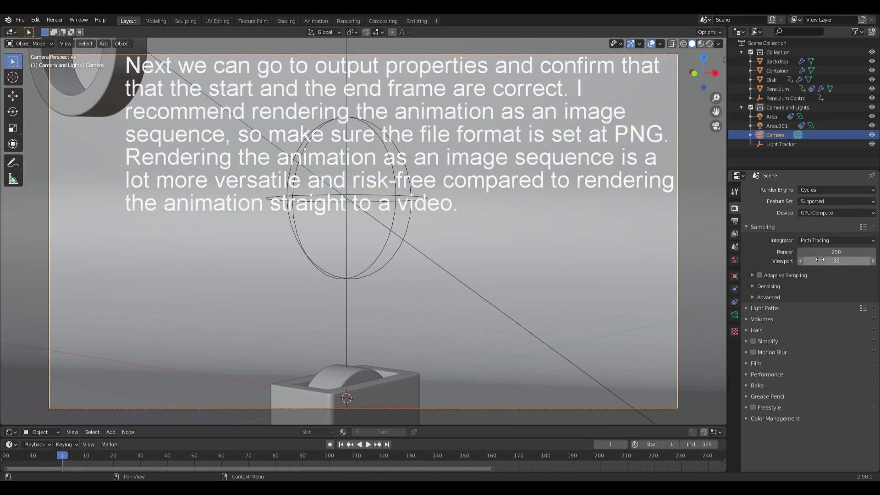
Step: Set the PNG sequence's output folder to D:\Image Sequences\Animation Images and render the animation
{"action": "left_click", "coordinate": [735, 221]}
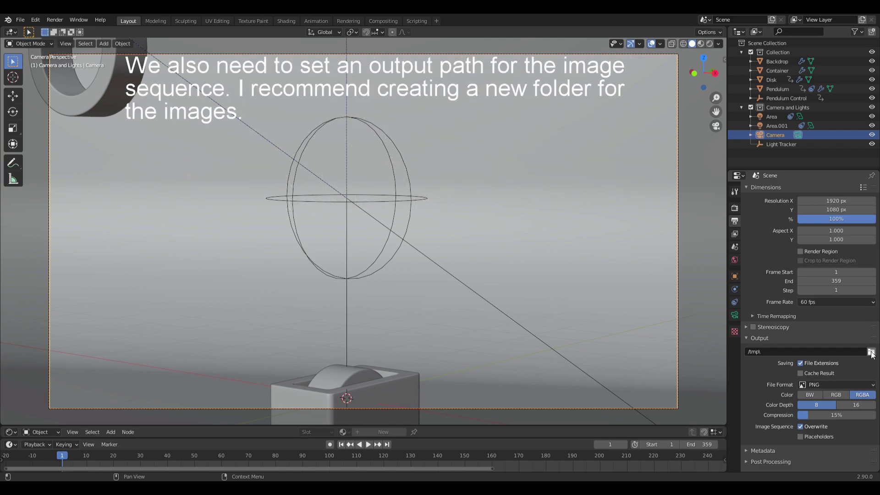
{"action": "left_click", "coordinate": [583, 394]}
{"action": "left_click", "coordinate": [63, 21]}
{"action": "left_click", "coordinate": [55, 21]}
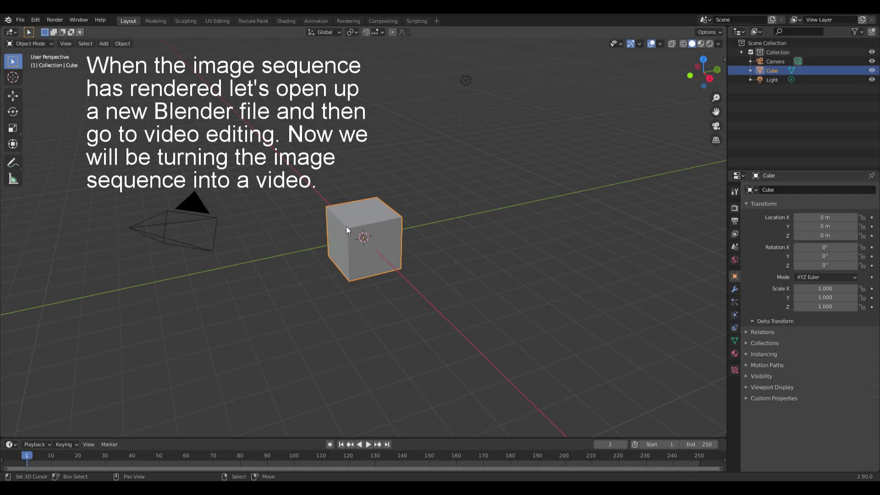
Step: Add a Video Editing workspace in a new file and import the rendered PNG image sequence as a strip
{"action": "left_click", "coordinate": [436, 21]}
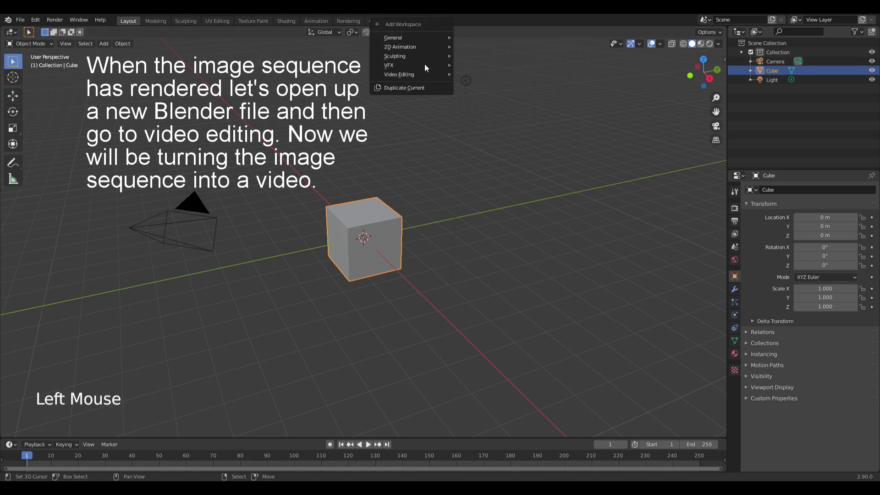
{"action": "mouse_move", "coordinate": [441, 72]}
{"action": "left_click", "coordinate": [491, 83]}
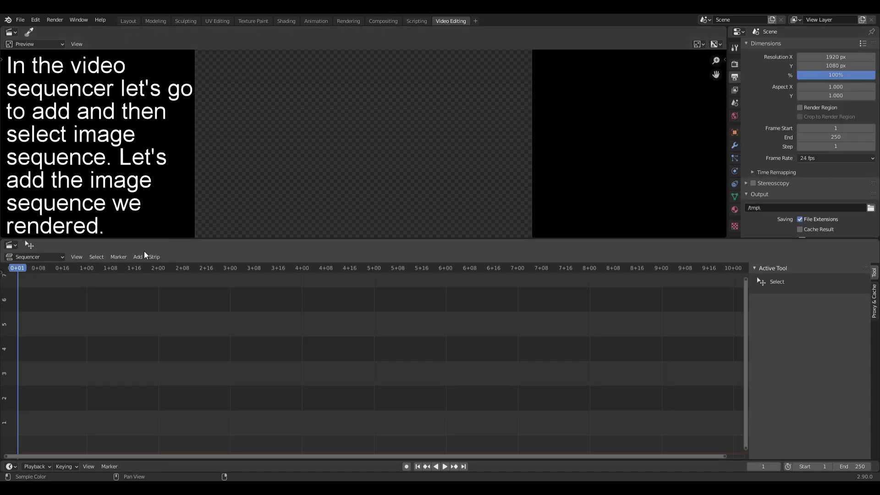
{"action": "left_click", "coordinate": [138, 257]}
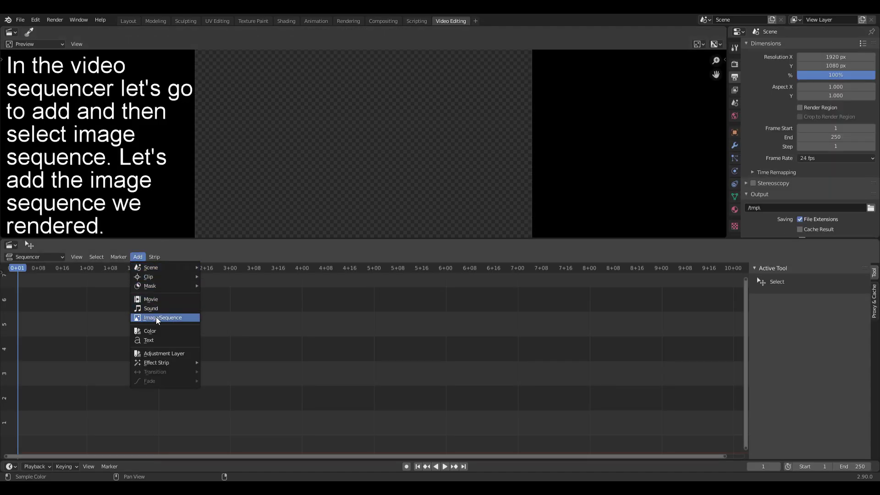
{"action": "left_click", "coordinate": [166, 318]}
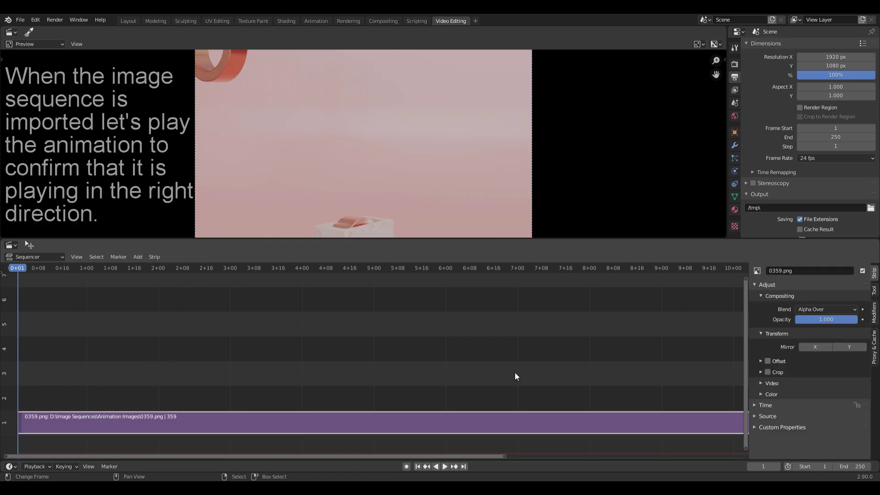
Step: Play the imported sequence to check its direction, return to frame 1, and enlarge the preview over the sequencer
{"action": "key", "text": "space"}
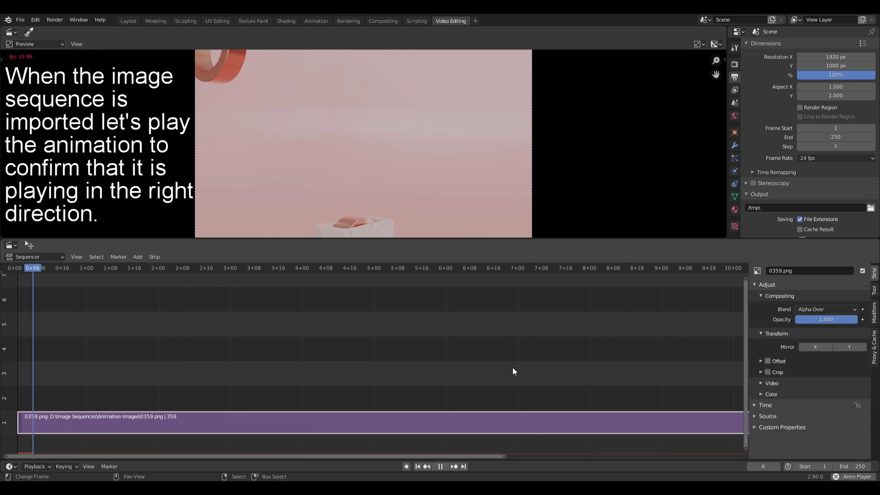
{"action": "key", "text": "space"}
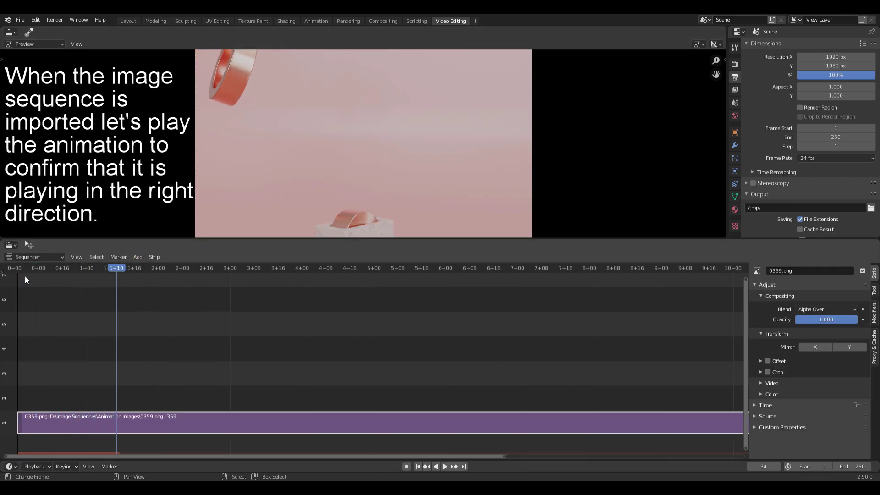
{"action": "left_click", "coordinate": [18, 271]}
{"action": "left_click", "coordinate": [766, 382]}
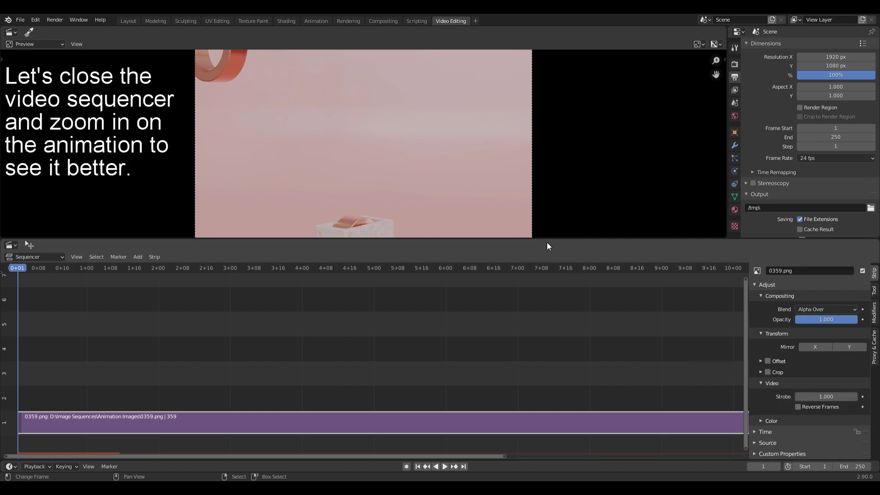
{"action": "left_click_drag", "start_coordinate": [544, 239], "coordinate": [544, 448]}
{"action": "scroll", "coordinate": [466, 234], "scroll_direction": "up", "scroll_amount": 2}
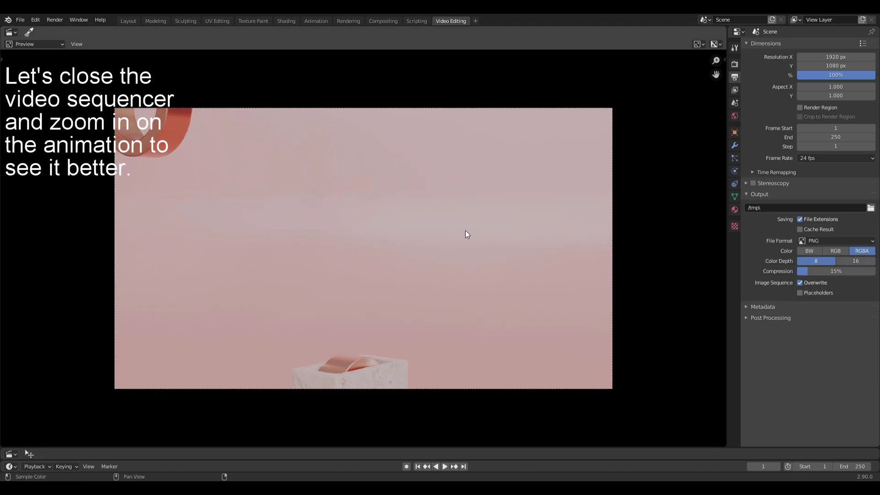
Step: Set the video's end frame to 359 and its frame rate to 60 fps
{"action": "left_click", "coordinate": [835, 139]}
{"action": "type", "text": "35"}
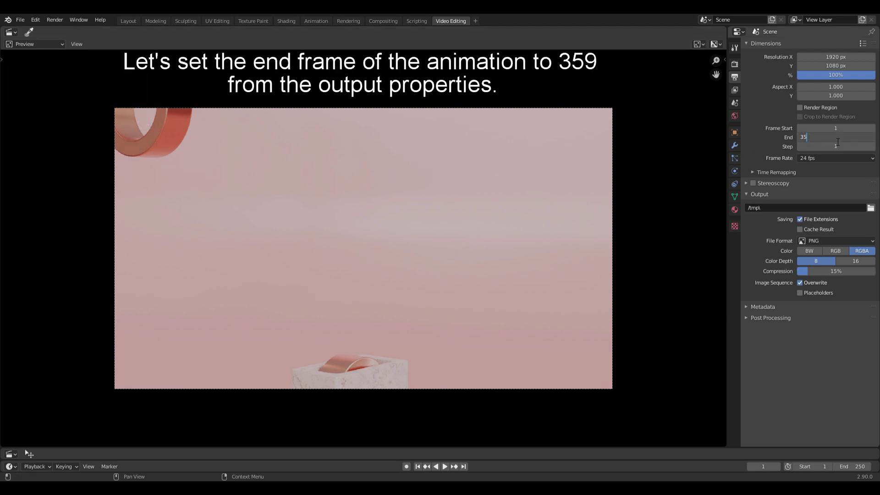
{"action": "type", "text": "9"}
{"action": "key", "text": "Return"}
{"action": "left_click", "coordinate": [820, 158]}
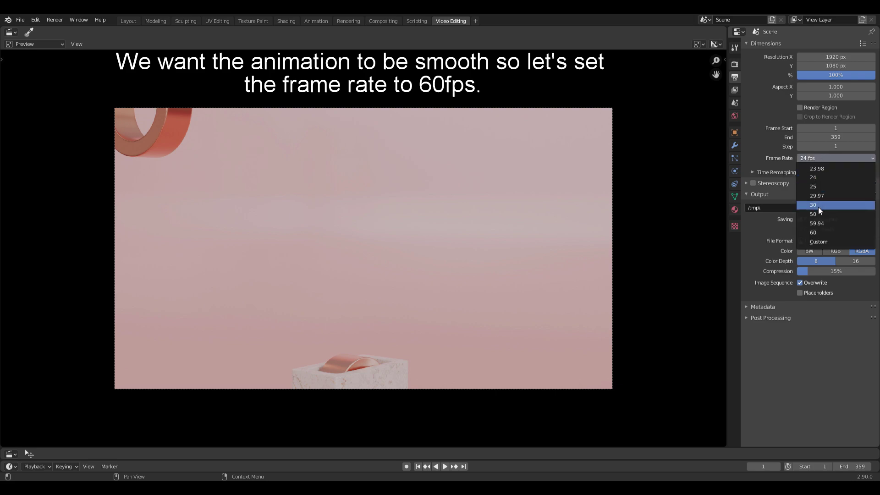
{"action": "left_click", "coordinate": [815, 232]}
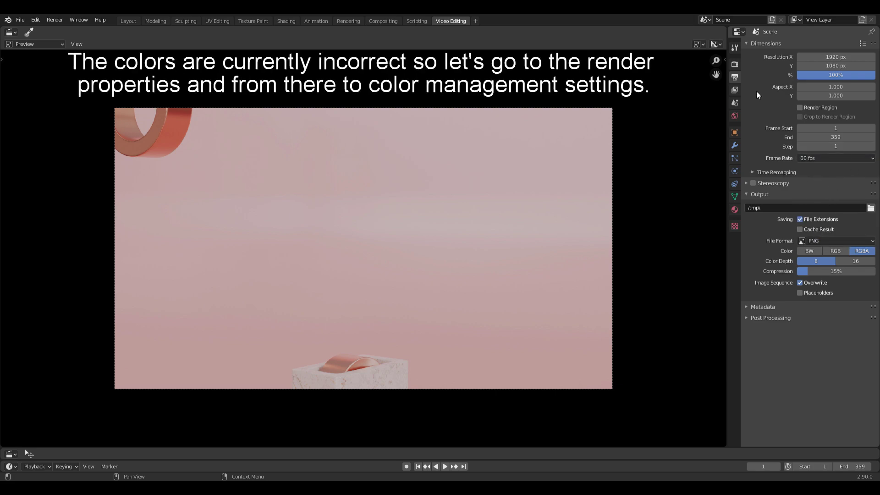
Step: Set the color management view transform to Standard
{"action": "left_click", "coordinate": [735, 64]}
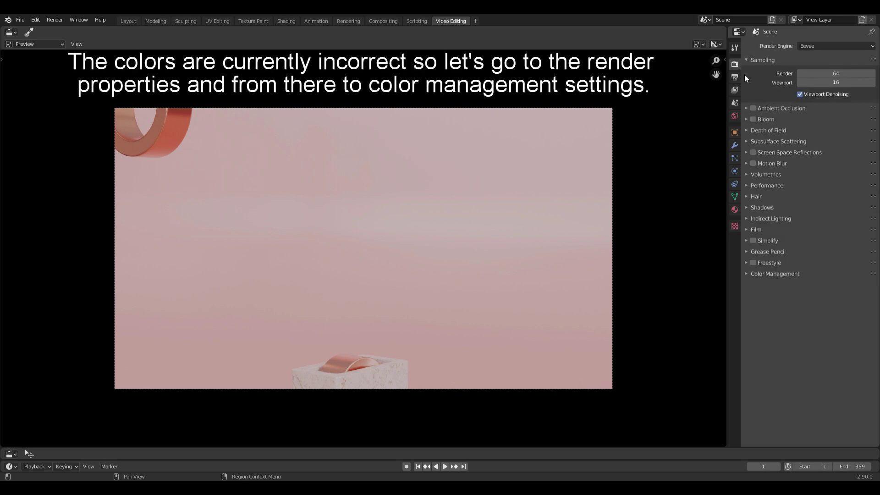
{"action": "left_click", "coordinate": [783, 271]}
{"action": "left_click", "coordinate": [814, 301]}
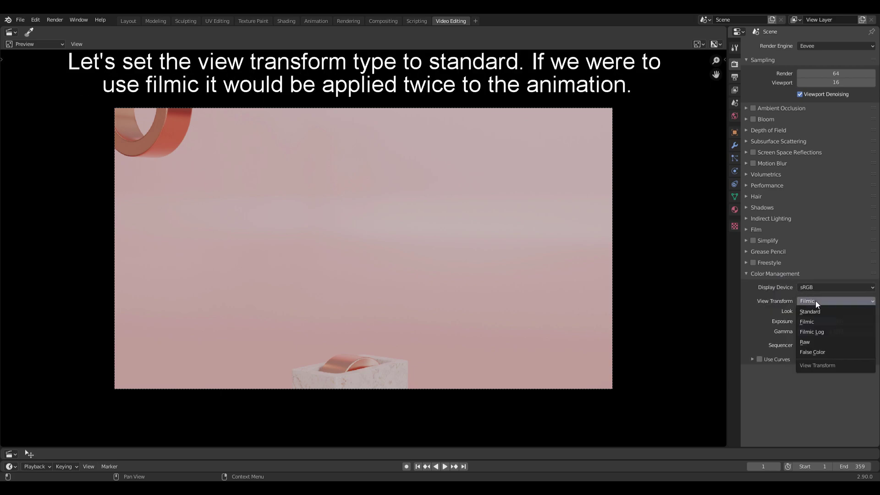
{"action": "left_click", "coordinate": [818, 311]}
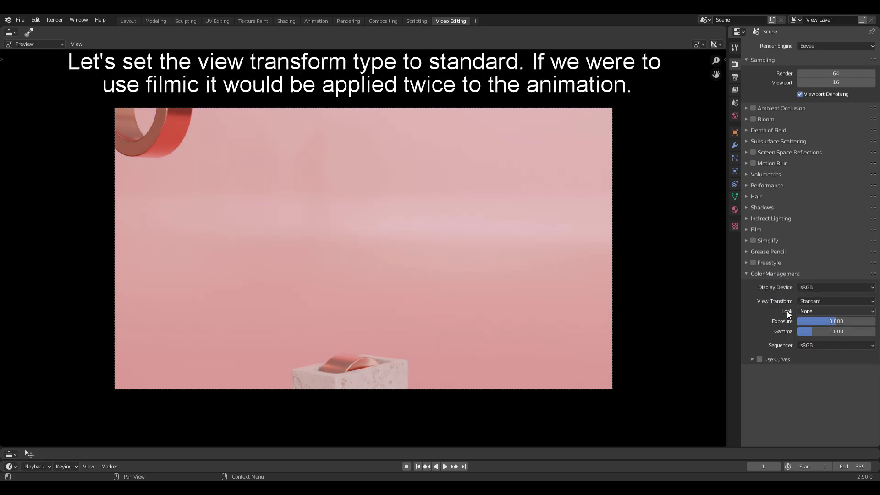
Step: Configure the output as FFmpeg video with an MPEG-4 container and perceptually lossless quality, saved to D:\Final Animation\
{"action": "left_click", "coordinate": [735, 77]}
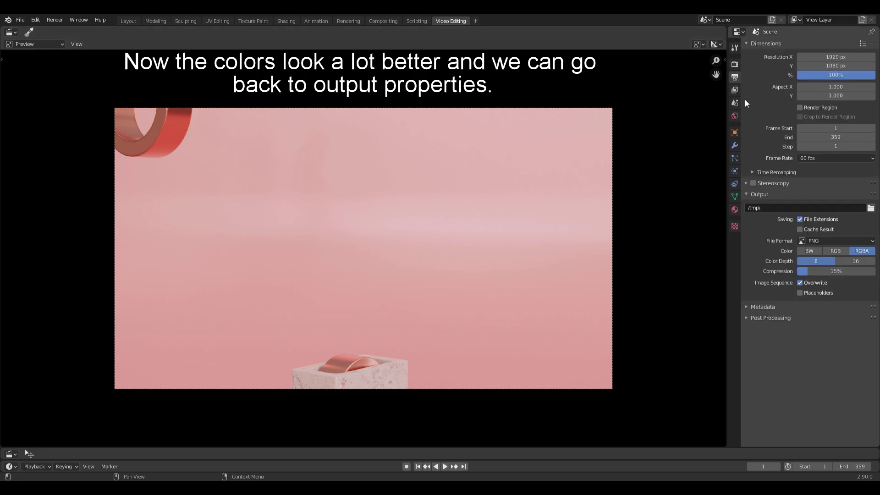
{"action": "left_click", "coordinate": [836, 241]}
{"action": "left_click", "coordinate": [840, 294]}
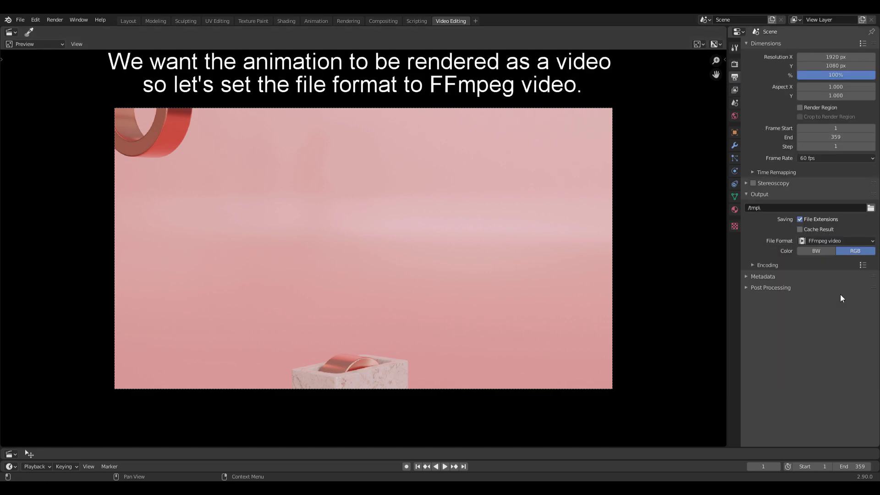
{"action": "left_click", "coordinate": [774, 265]}
{"action": "left_click", "coordinate": [821, 279]}
{"action": "left_click", "coordinate": [811, 309]}
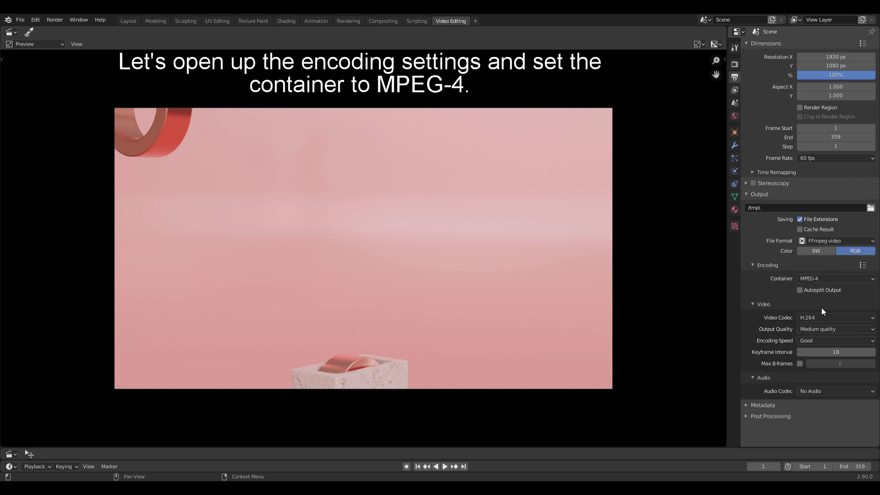
{"action": "left_click", "coordinate": [821, 329]}
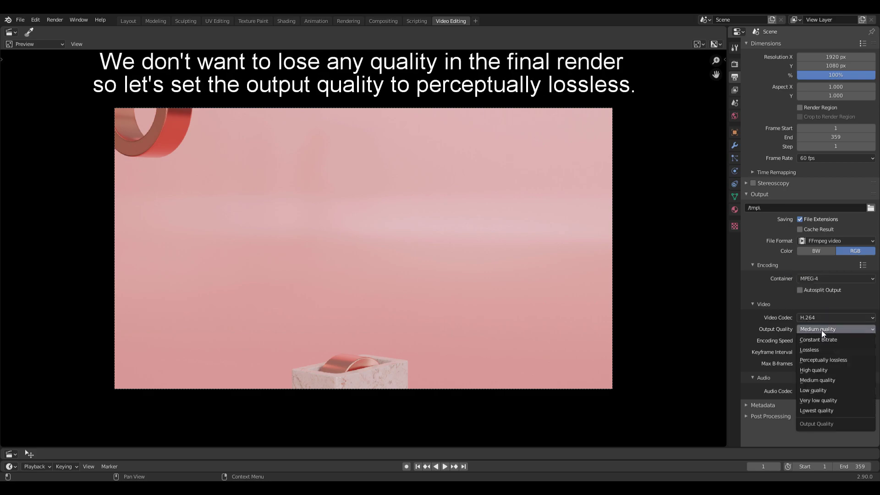
{"action": "left_click", "coordinate": [831, 360]}
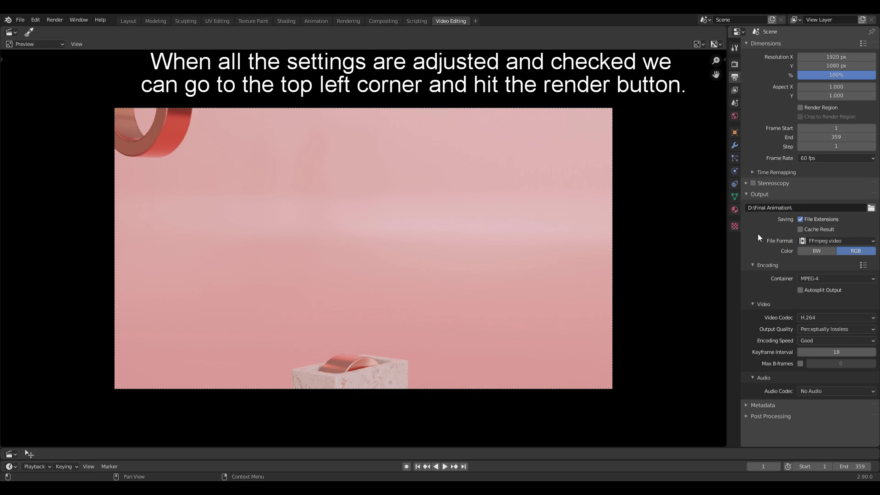
Step: Render the image sequence as the final video animation
{"action": "left_click", "coordinate": [54, 20]}
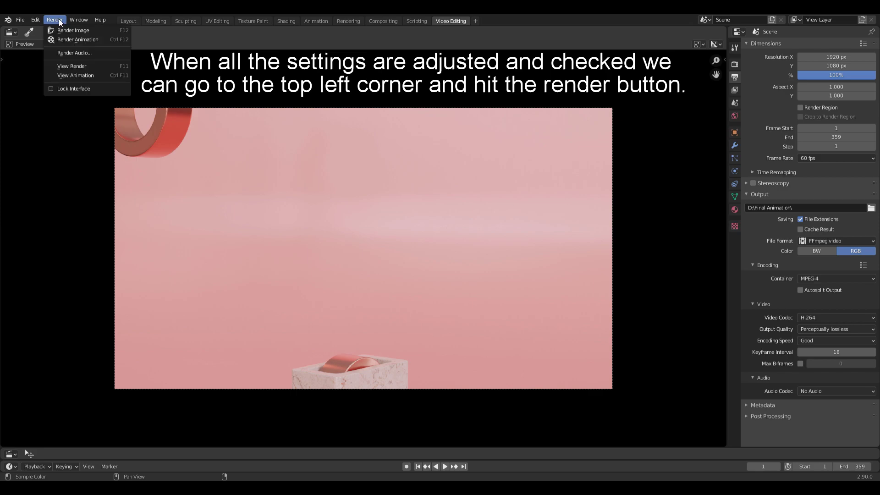